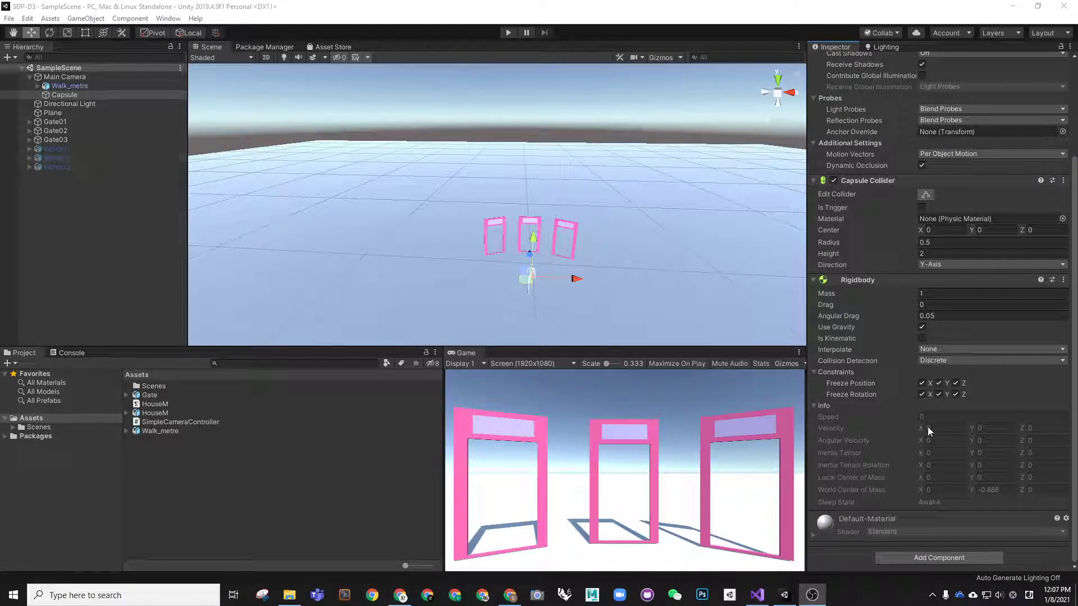
# Add a new script component named EnterGate to the Capsule through Add Component.
pyautogui.click(74, 94)
pyautogui.click(922, 558)
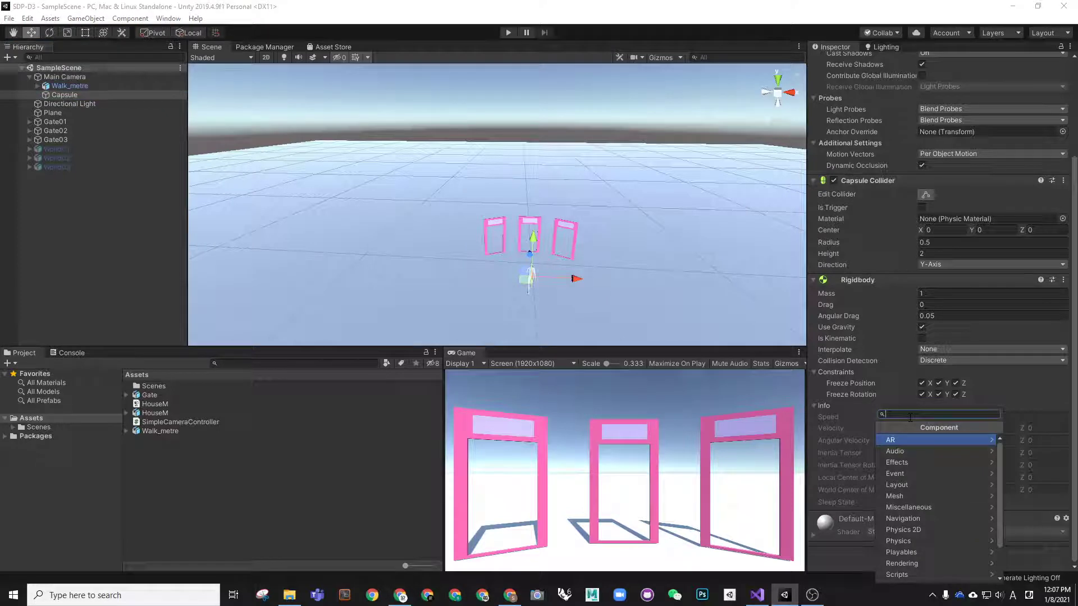
pyautogui.write('EnterGate')
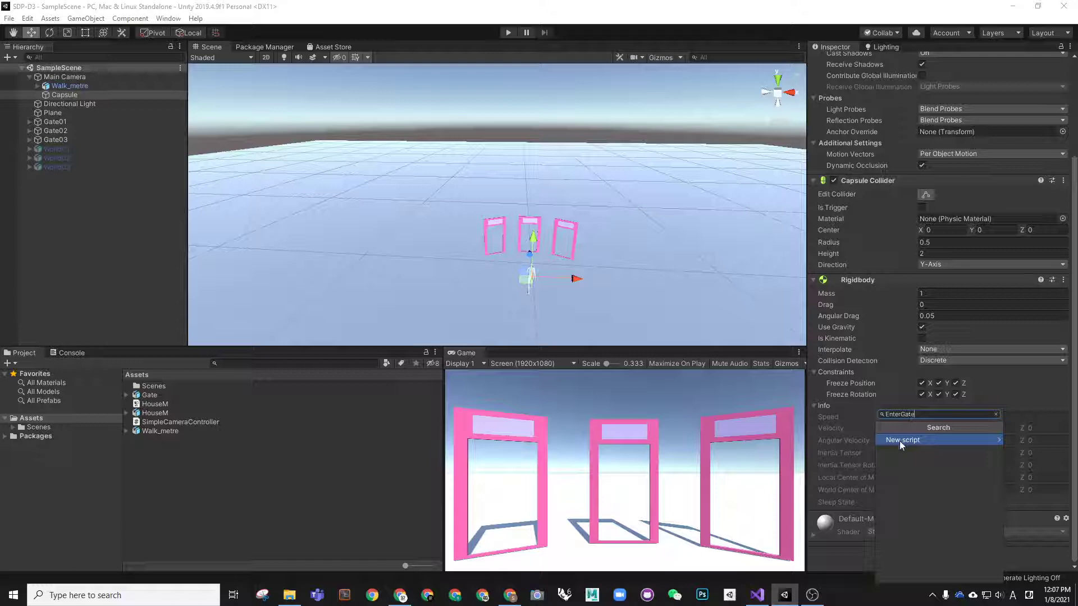
pyautogui.click(899, 441)
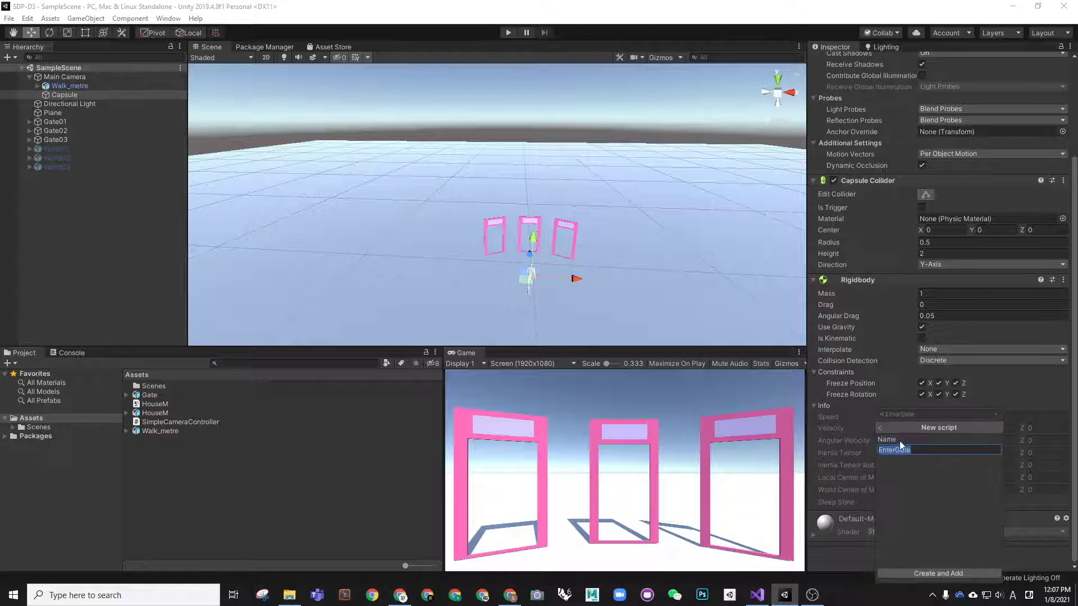
pyautogui.click(912, 571)
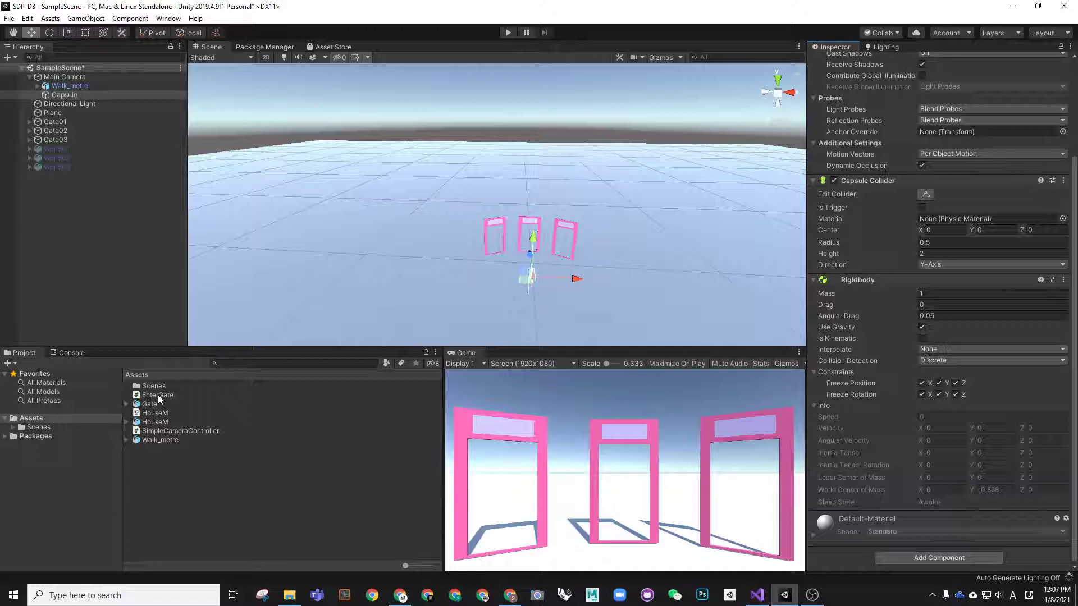
# Open EnterGate.cs in Visual Studio and delete the unused Update method with its comment.
pyautogui.doubleClick(158, 395)
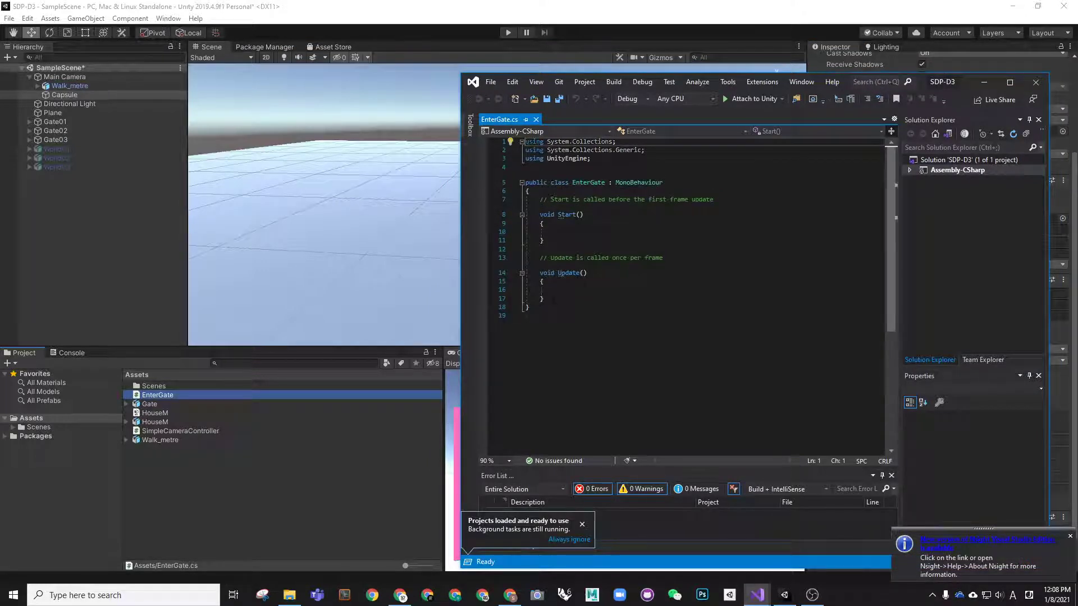
pyautogui.moveTo(544, 298); pyautogui.dragTo(525, 249)
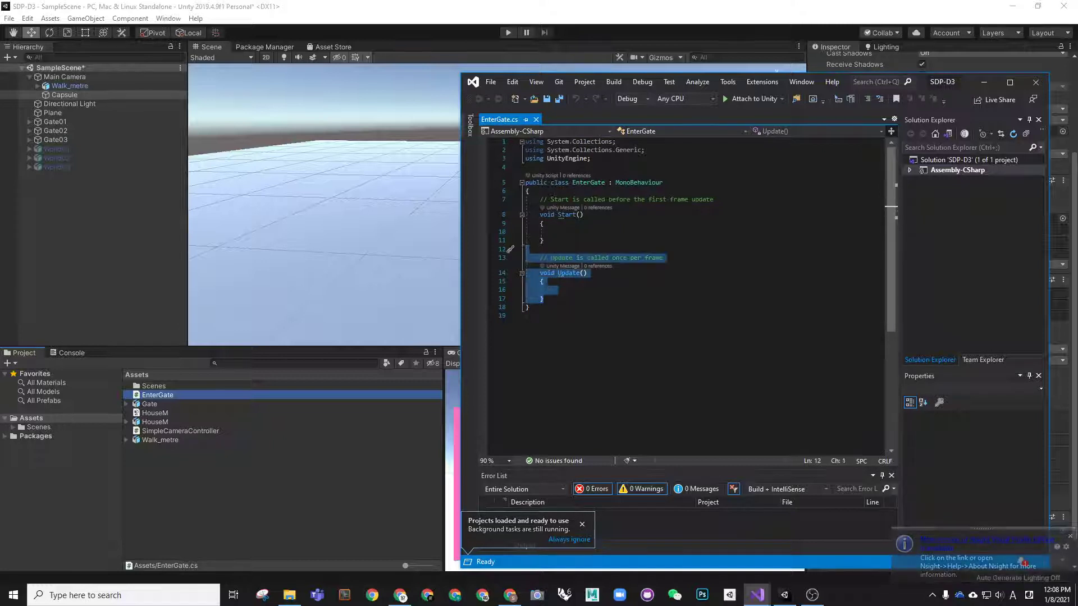
pyautogui.press('Delete')
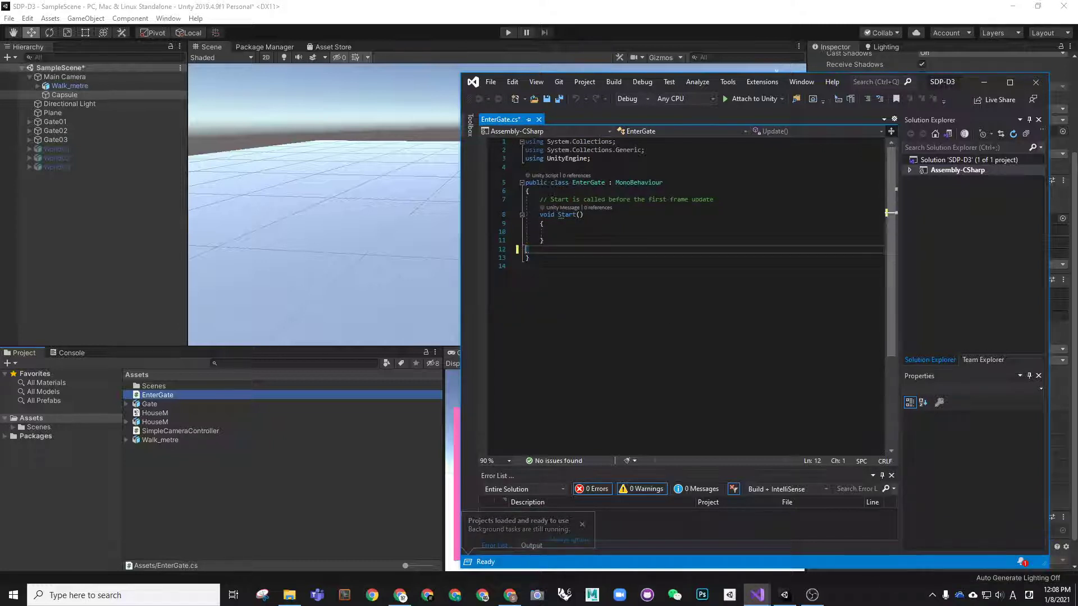
pyautogui.press('BackSpace')
# Insert blank lines above the Start comment at the top of the class.
pyautogui.click(539, 199)
pyautogui.press('Return')
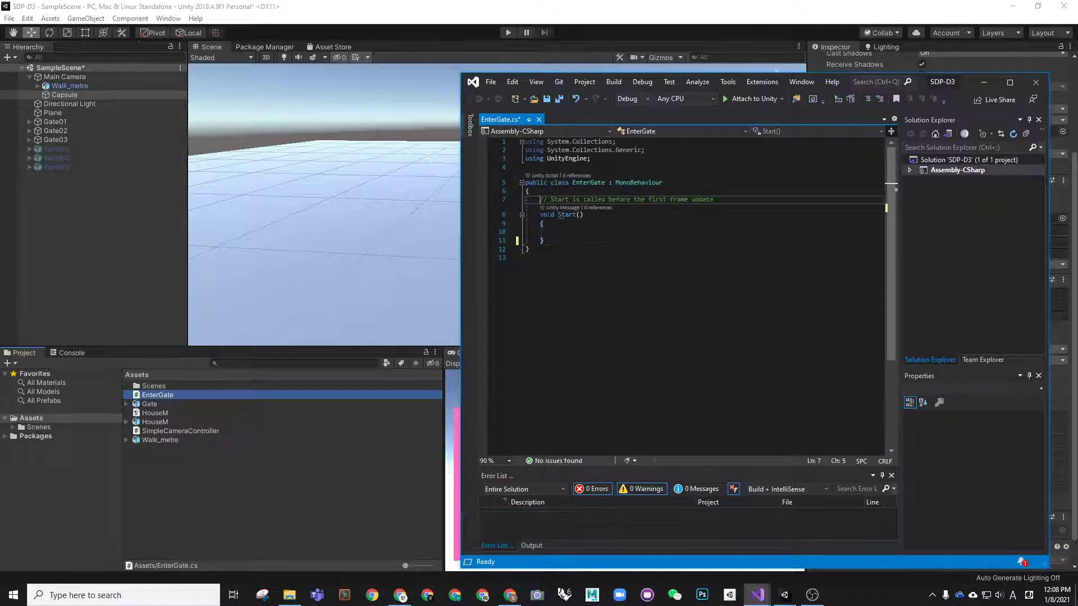
pyautogui.press('Return')
pyautogui.press('Return')
pyautogui.click(547, 200)
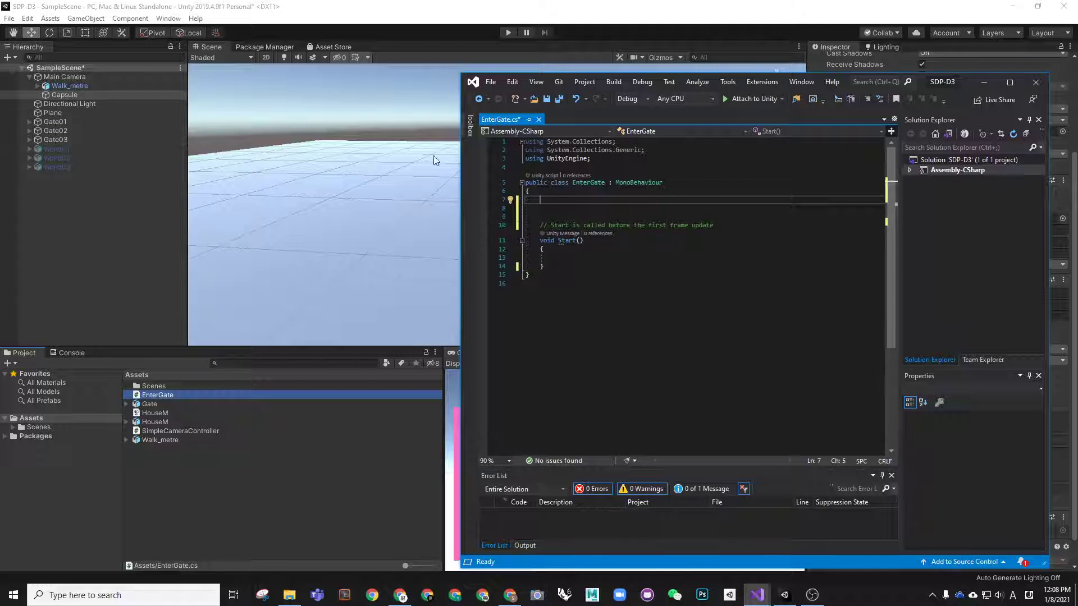
# Declare the field public GameObject objworld01; in the EnterGate class.
pyautogui.write('public')
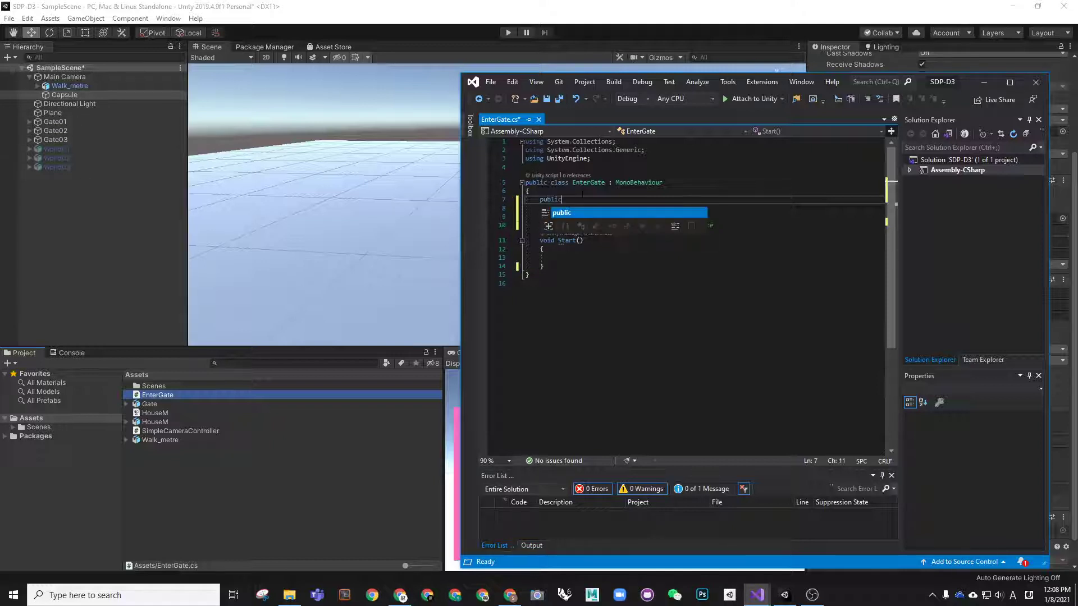
pyautogui.write(' GameObject ')
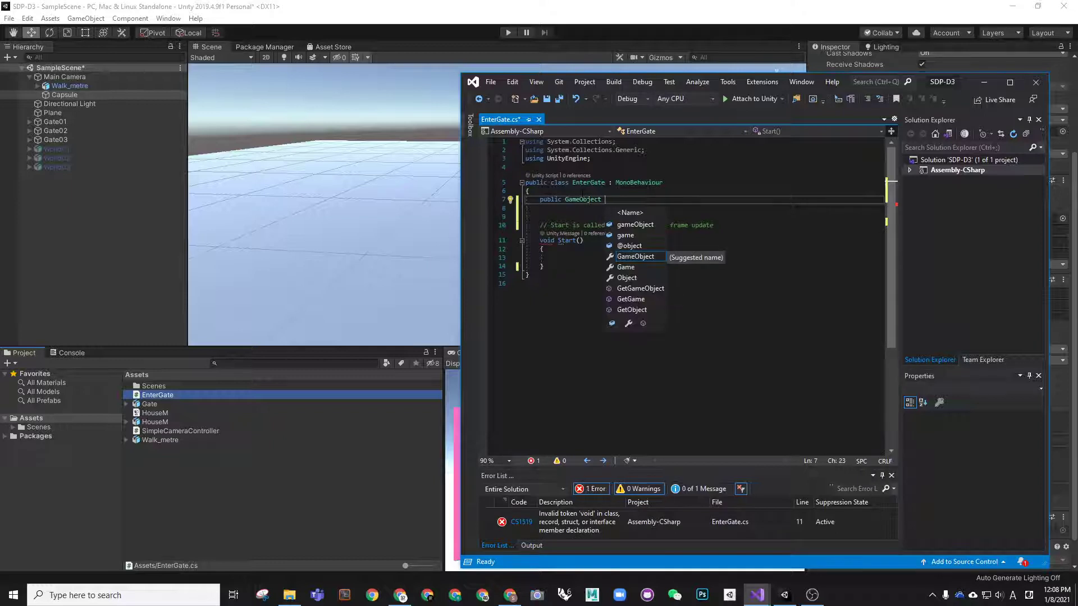
pyautogui.write('world')
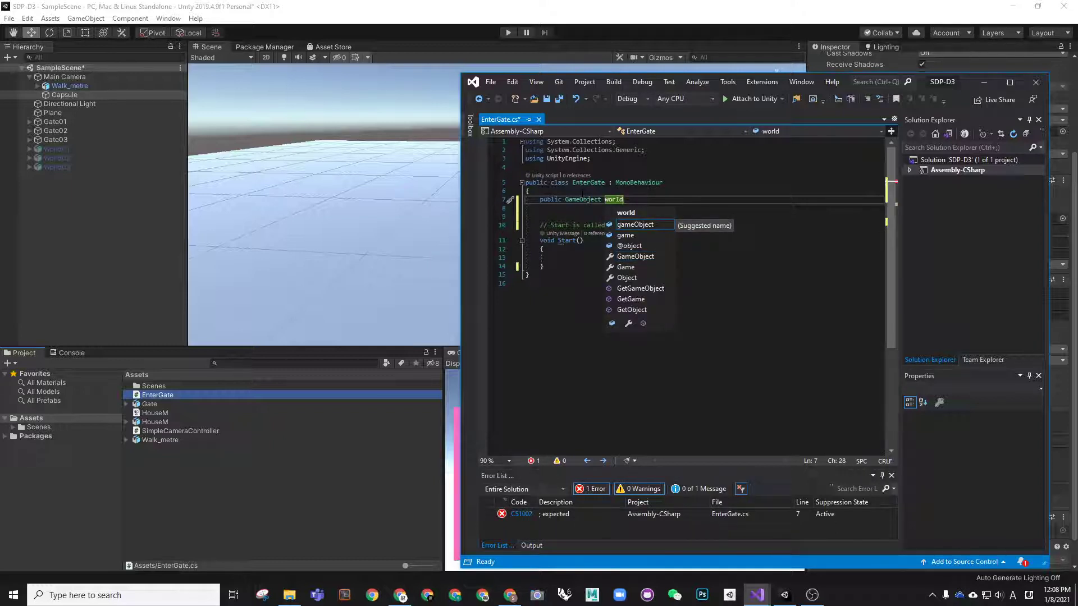
pyautogui.write('01;')
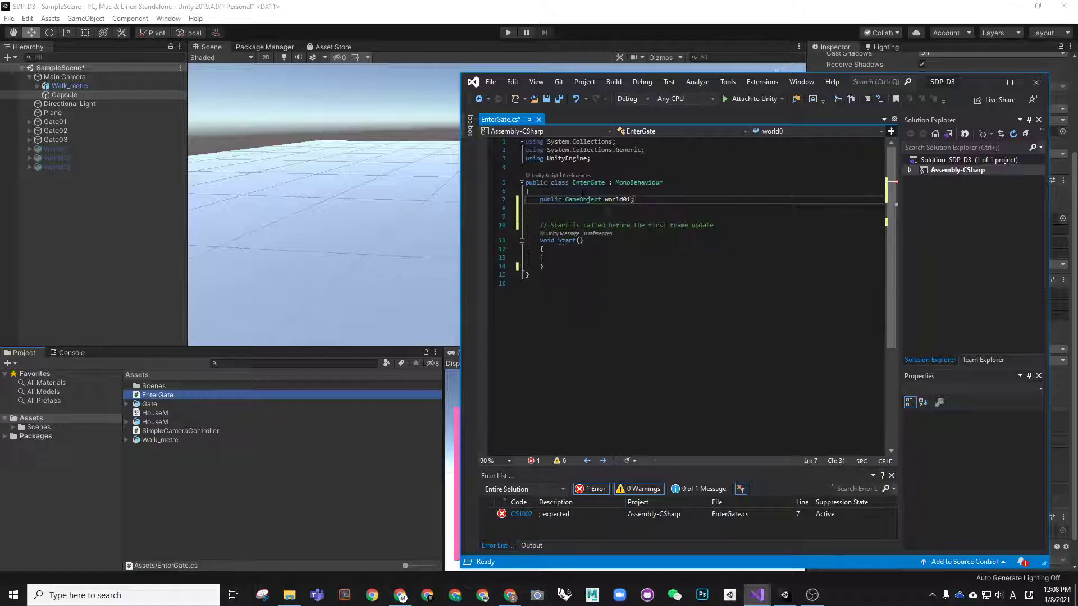
pyautogui.press('Left')
pyautogui.press('Left')
pyautogui.press('Left')
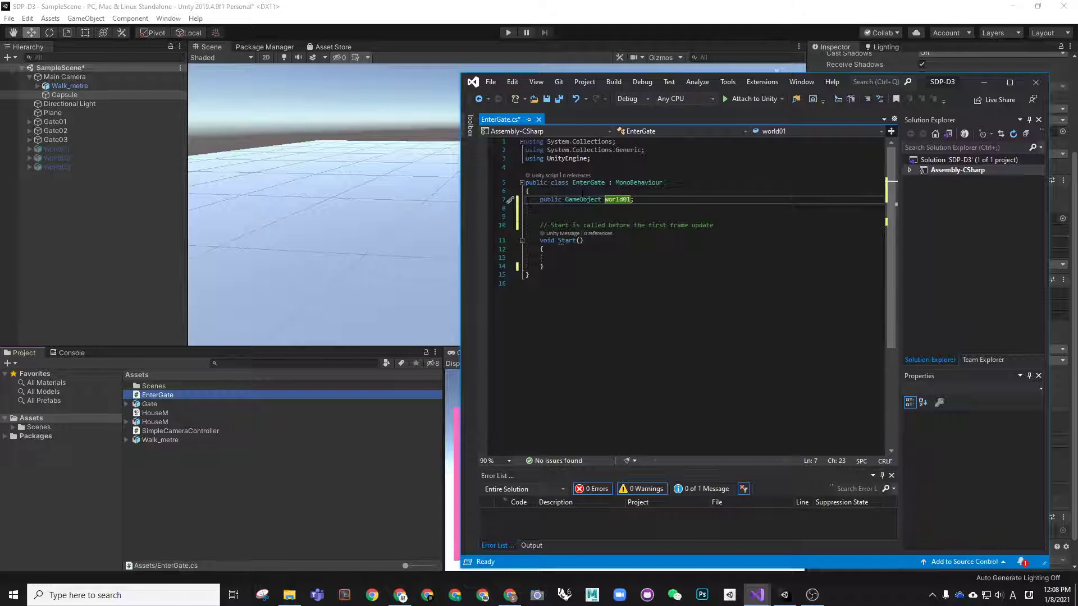
pyautogui.write('obj')
pyautogui.moveTo(646, 199); pyautogui.dragTo(543, 199)
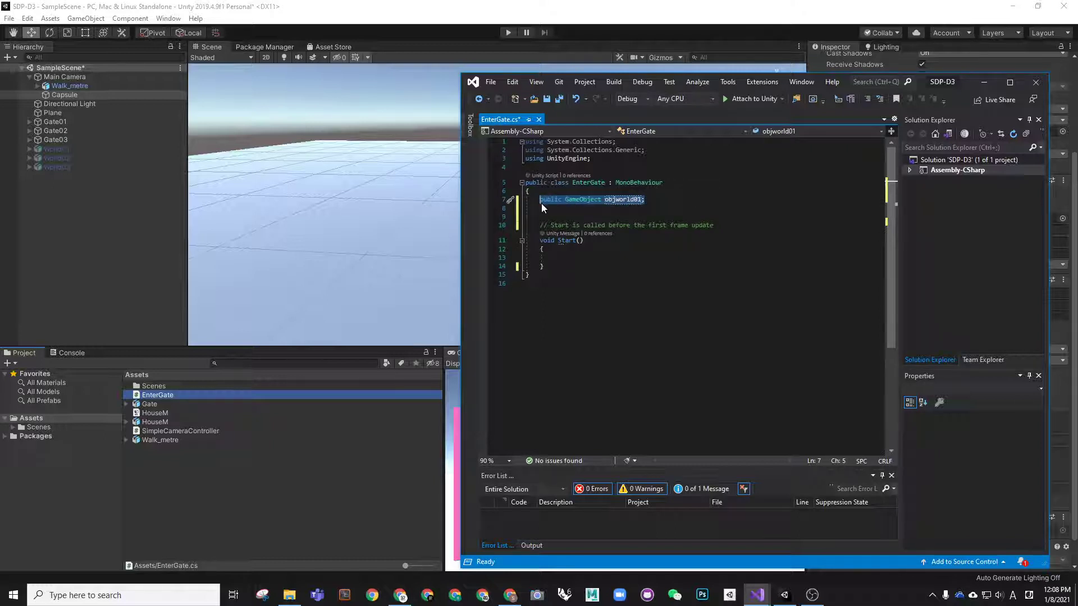
pyautogui.press('Up')
pyautogui.click(651, 199)
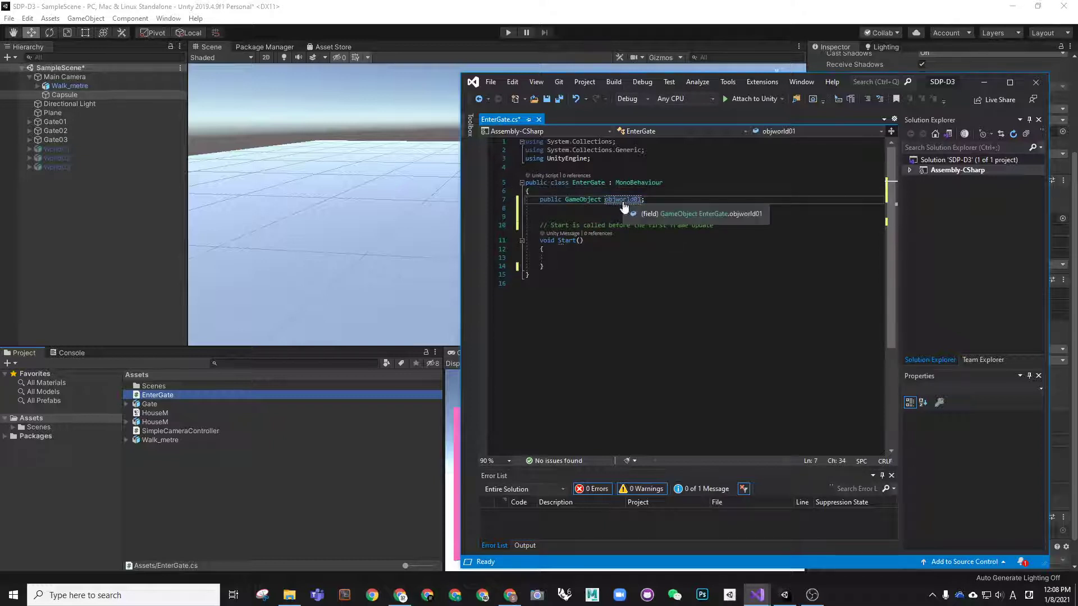
# Duplicate the declaration into objworld02 and objworld03, leaving a blank line below.
pyautogui.hotkey('ctrl', 'd')
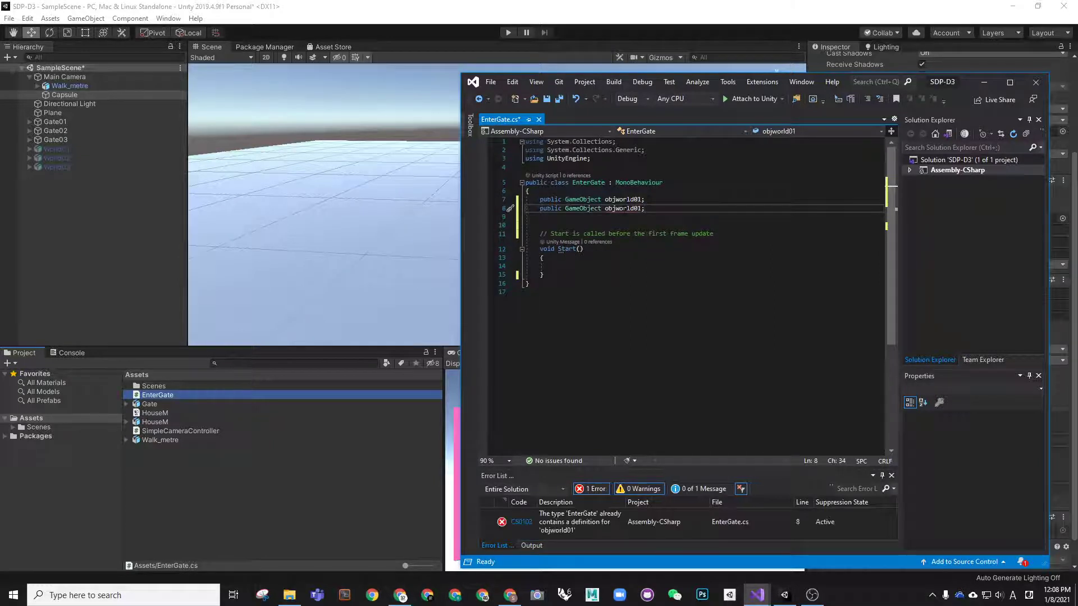
pyautogui.press('BackSpace')
pyautogui.write('2')
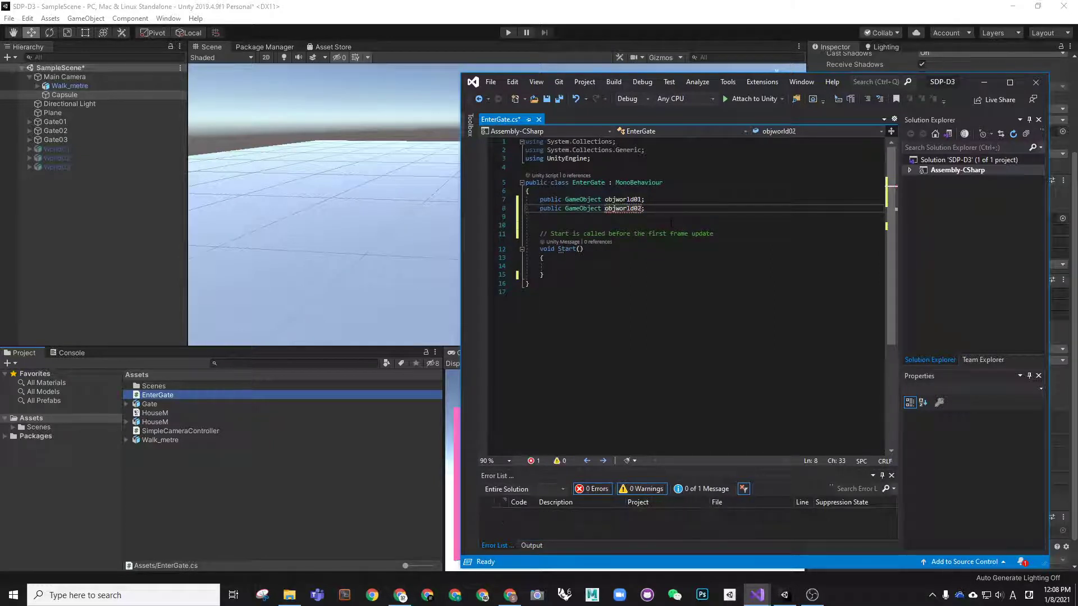
pyautogui.press('End')
pyautogui.press('Return')
pyautogui.write('public GameObject objworld01;')
pyautogui.press('Left')
pyautogui.press('BackSpace')
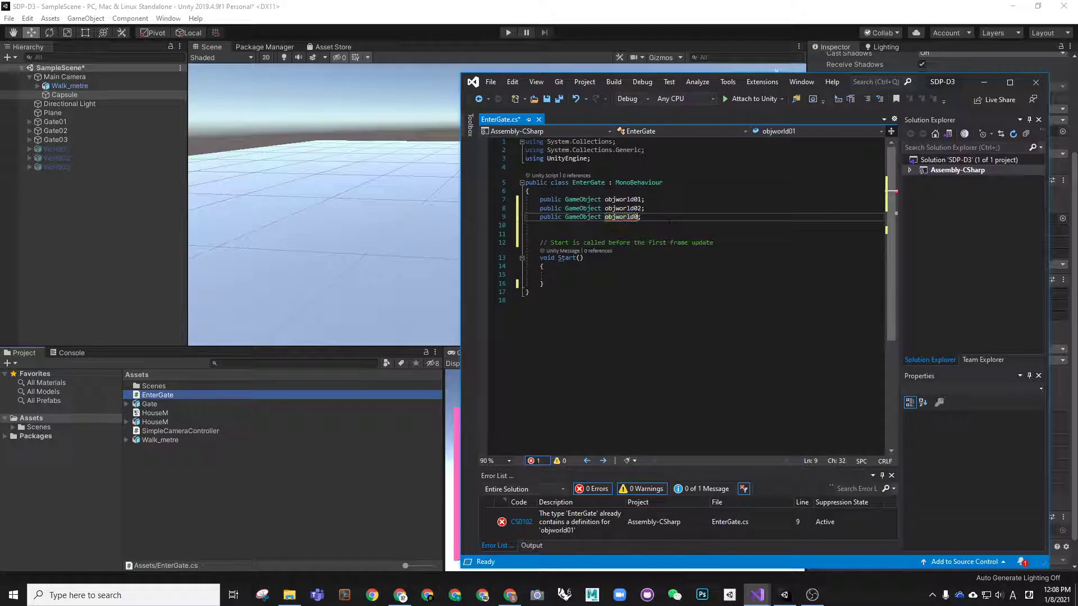
pyautogui.write('3')
pyautogui.press('Return')
pyautogui.press('BackSpace')
pyautogui.press('BackSpace')
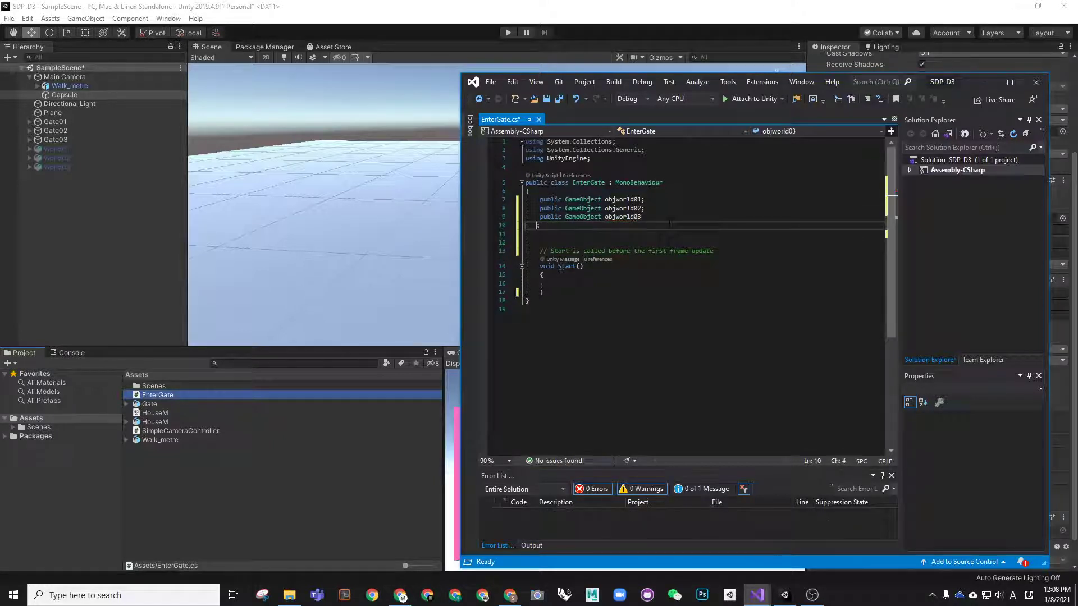
pyautogui.press('BackSpace')
pyautogui.press('BackSpace')
pyautogui.press('BackSpace')
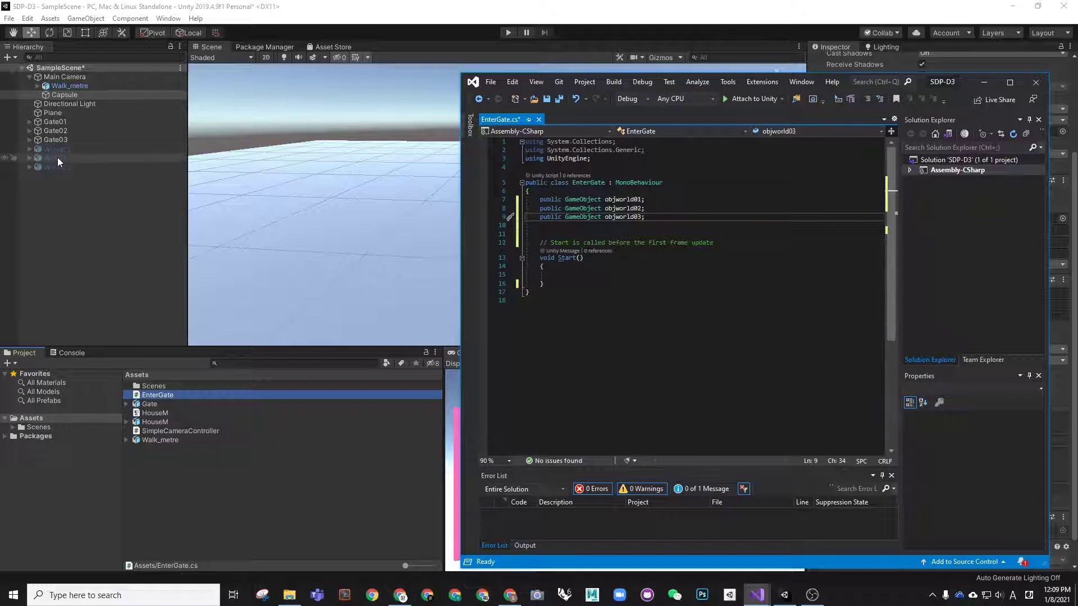
pyautogui.press('Return')
pyautogui.press('Return')
pyautogui.write('p')
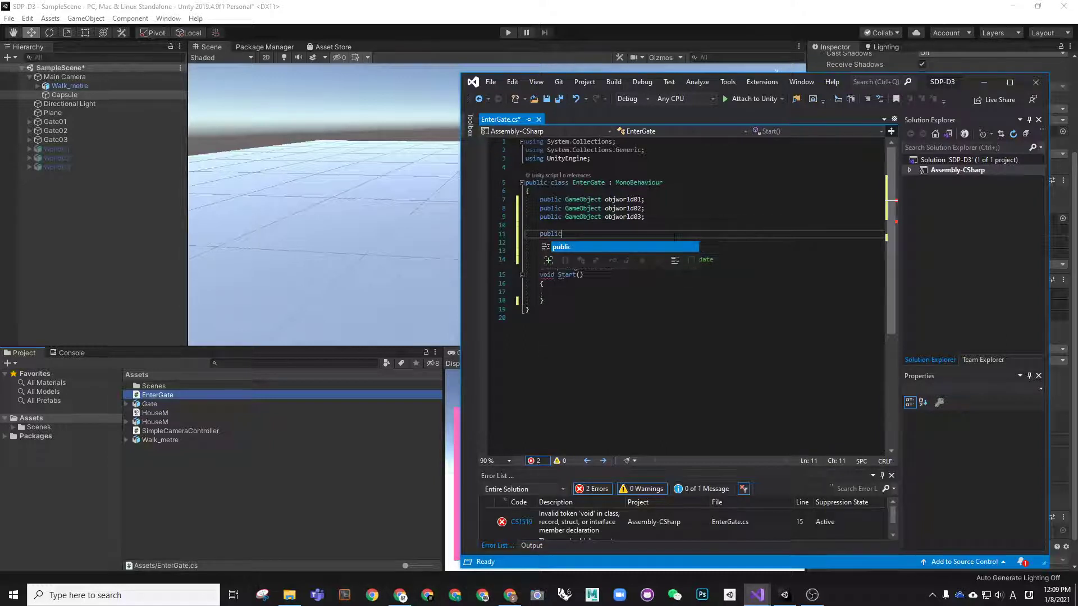
# Declare public GameObject objGate01; and paste two copies of that line below it.
pyautogui.write('ublic GameObject')
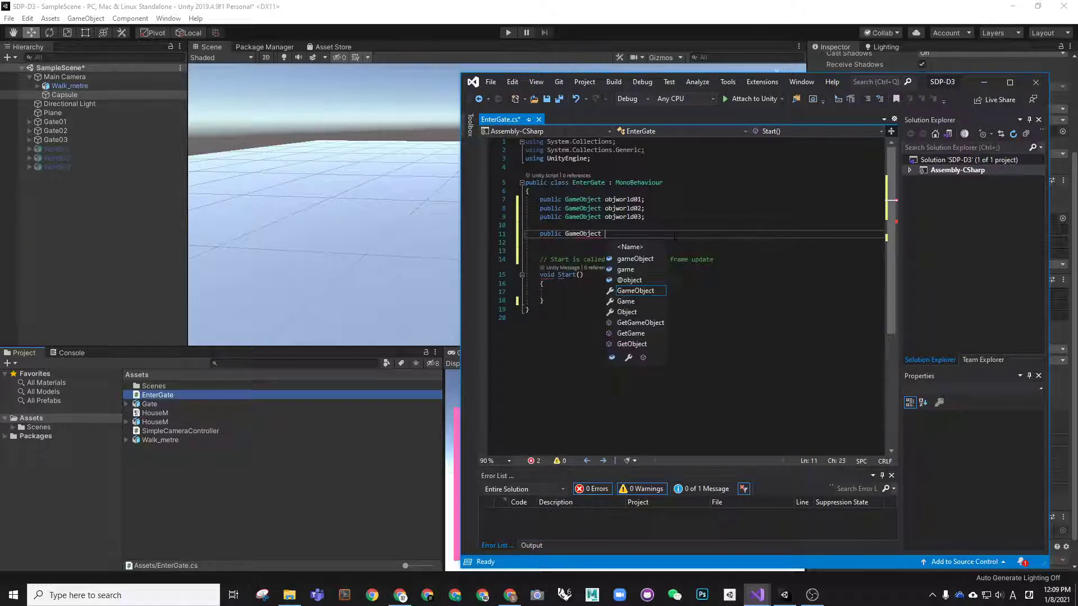
pyautogui.write(' bj')
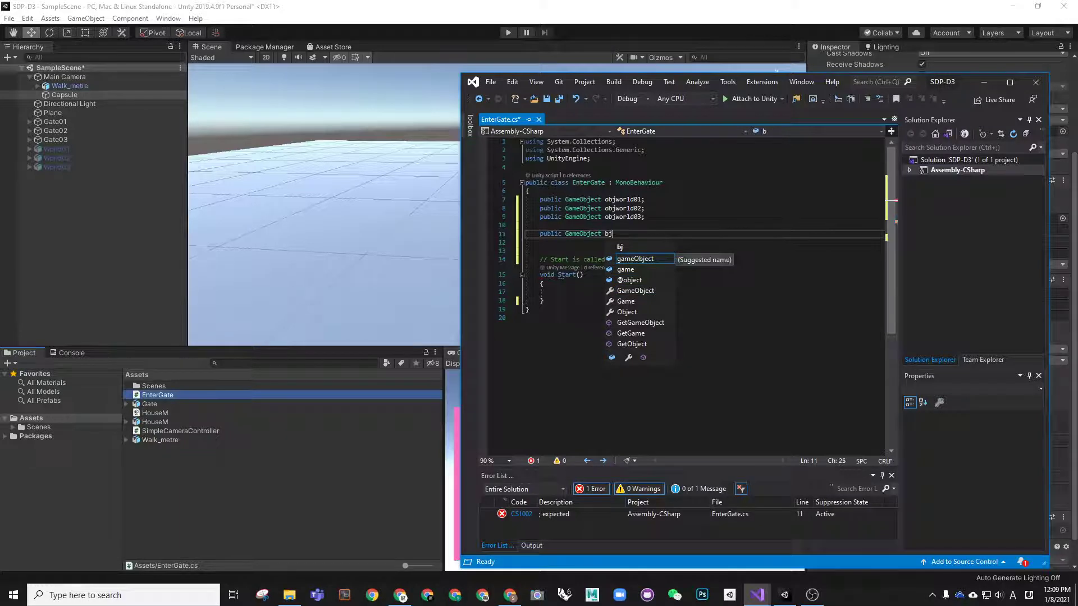
pyautogui.press('BackSpace')
pyautogui.press('BackSpace')
pyautogui.write('objGa')
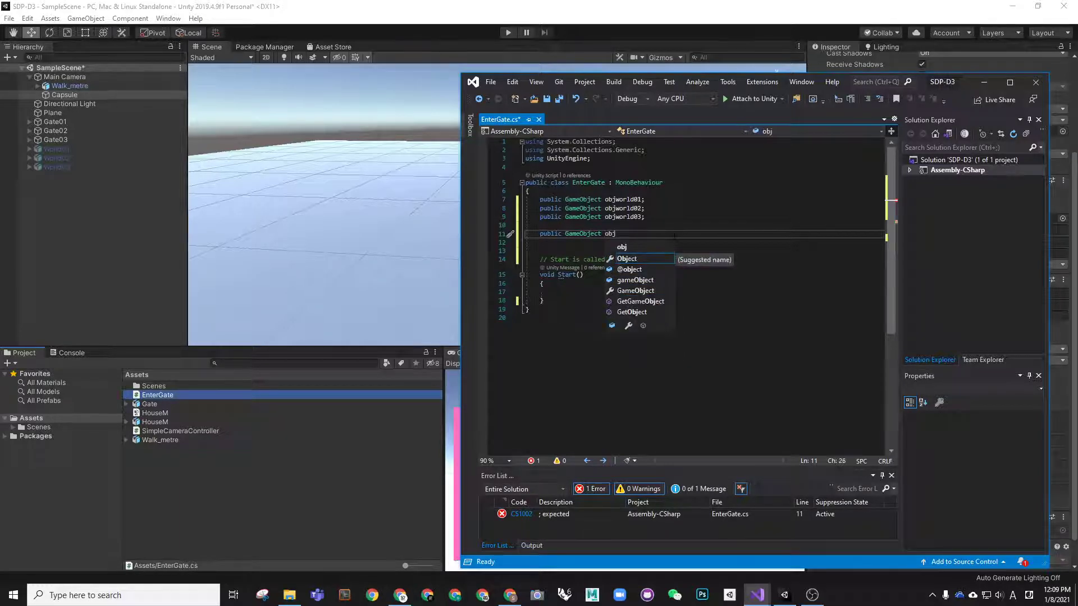
pyautogui.write('te01;')
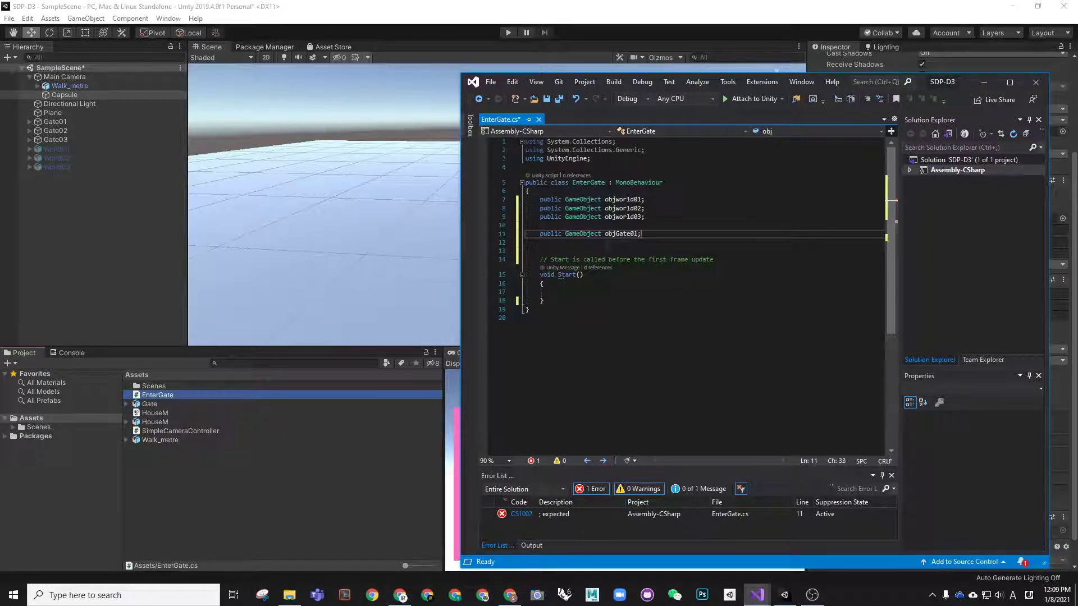
pyautogui.press('Return')
pyautogui.hotkey('shift', 'Up')
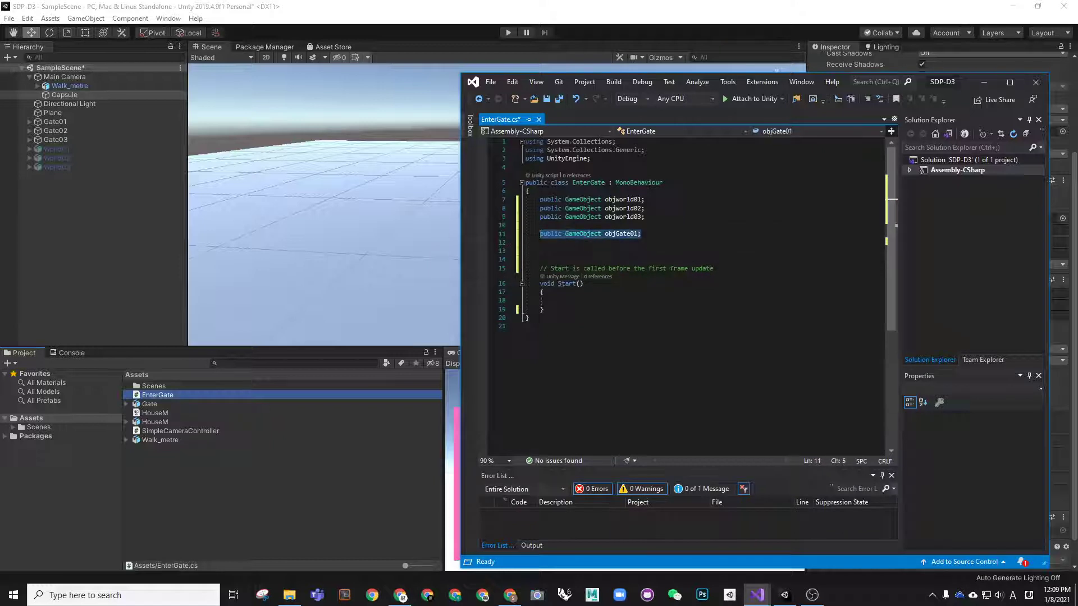
pyautogui.hotkey('ctrl', 'c')
pyautogui.press('Down')
pyautogui.hotkey('ctrl', 'v')
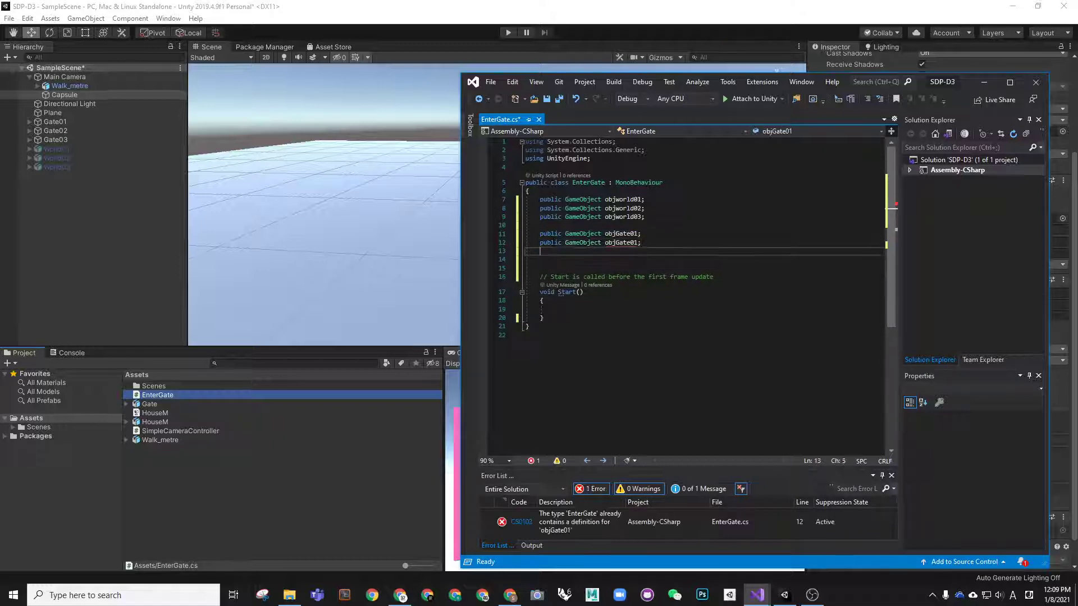
pyautogui.press('Return')
pyautogui.hotkey('ctrl', 'v')
# Rename the copies to objGate02 and objGate03 and save EnterGate.cs.
pyautogui.click(639, 243)
pyautogui.press('BackSpace')
pyautogui.write('2')
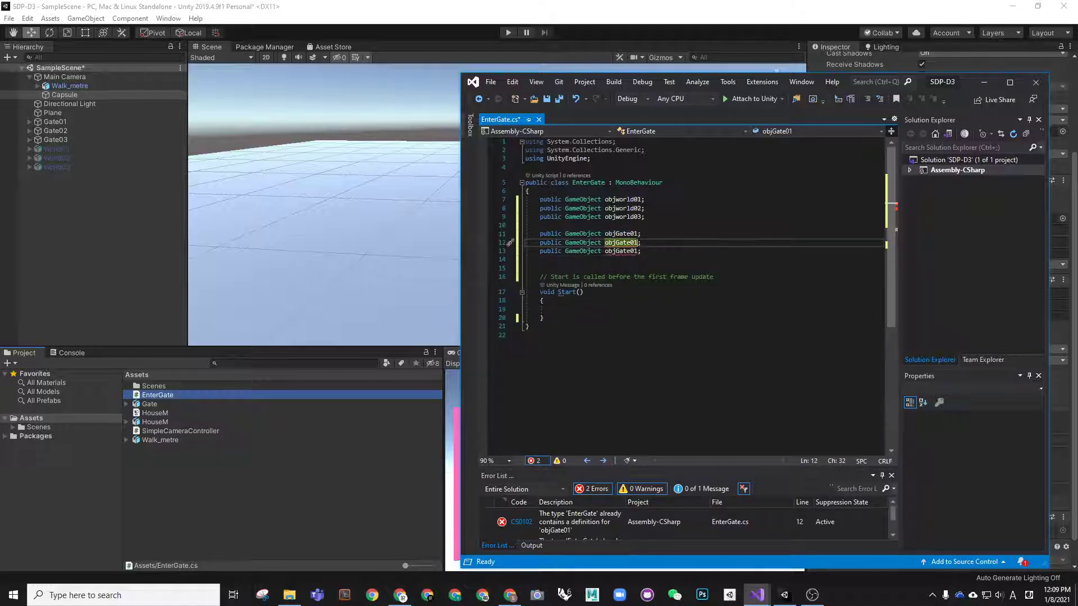
pyautogui.press('Down')
pyautogui.press('BackSpace')
pyautogui.write('3')
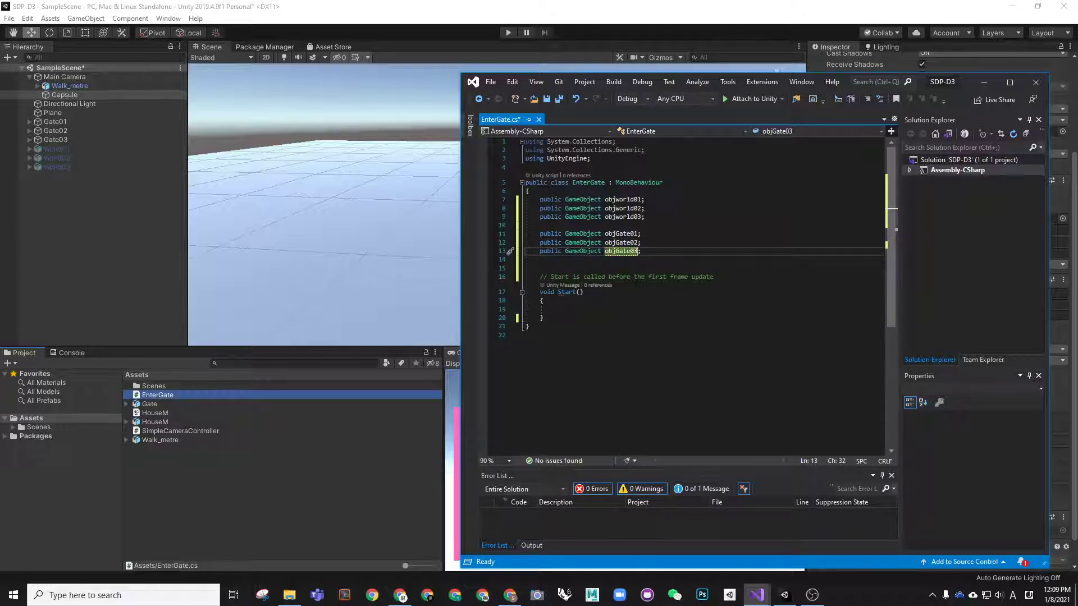
pyautogui.click(554, 310)
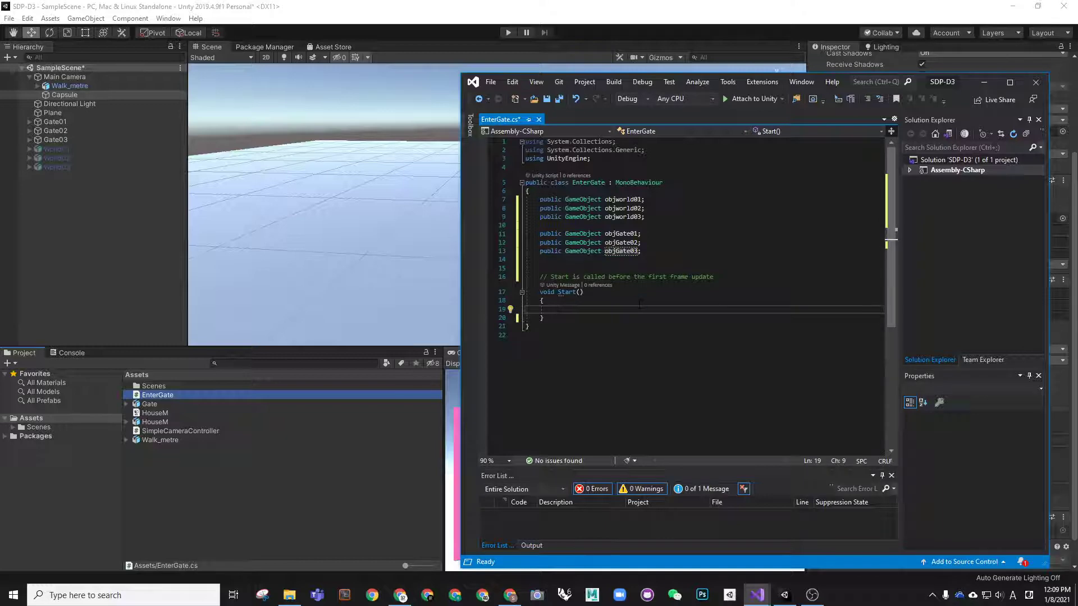
pyautogui.hotkey('ctrl', 's')
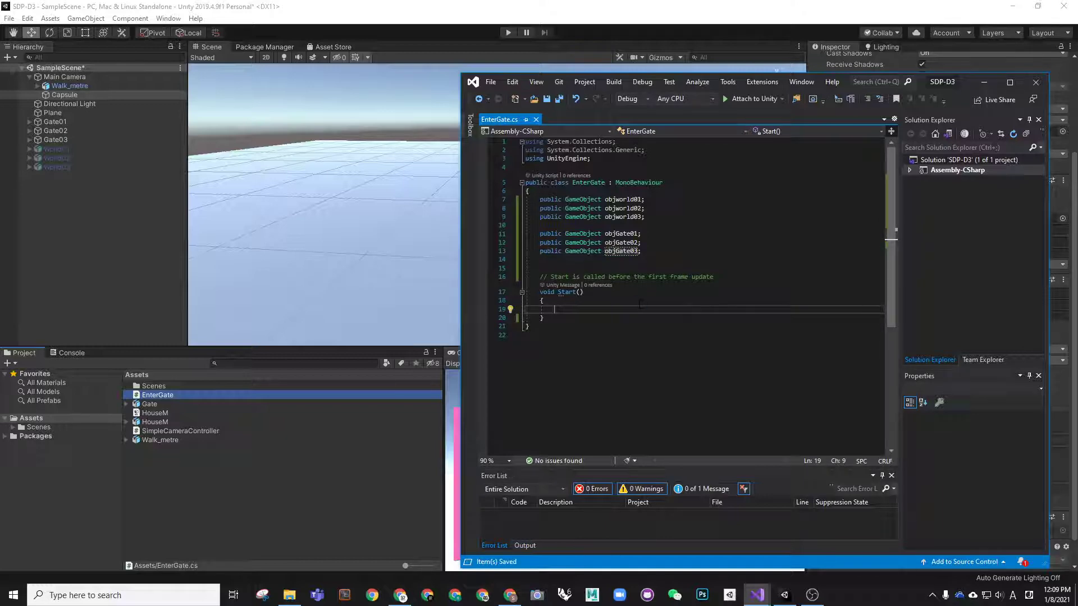
# Back in Unity, try dragging World01 onto the Objworld 01 slot while scripts recompile.
pyautogui.click(476, 5)
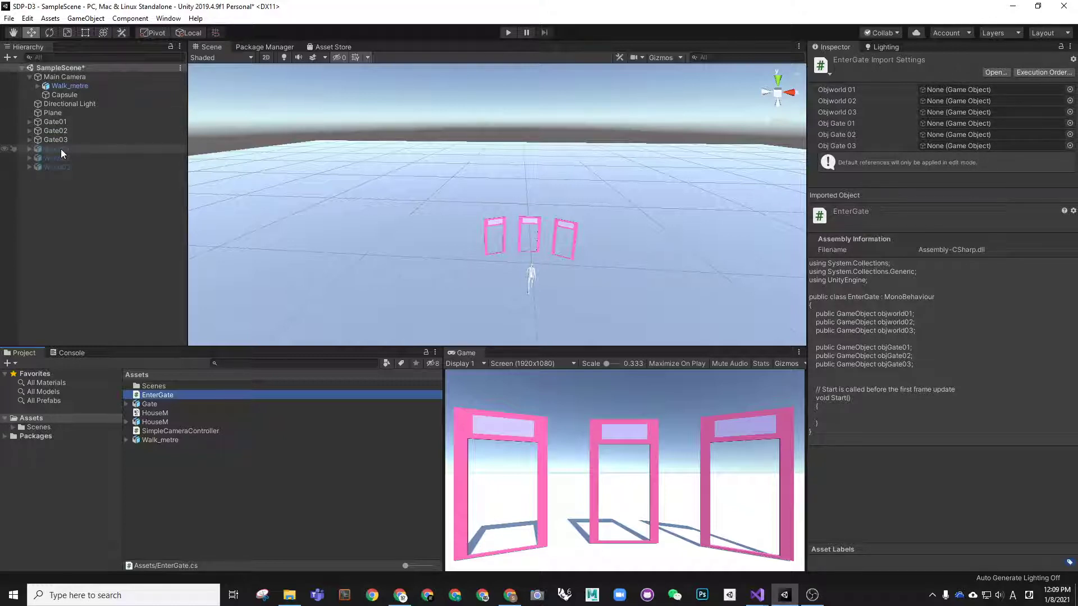
pyautogui.moveTo(60, 150); pyautogui.dragTo(939, 91)
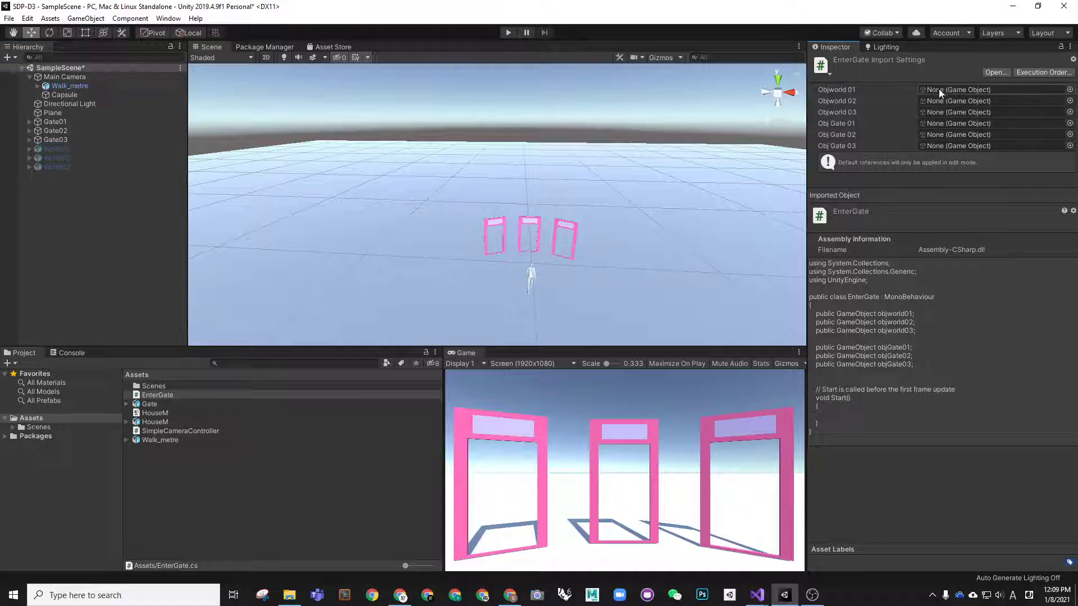
pyautogui.moveTo(53, 149)
pyautogui.mouseDown()
pyautogui.moveTo(940, 88)
pyautogui.moveTo(934, 99)
pyautogui.mouseUp()
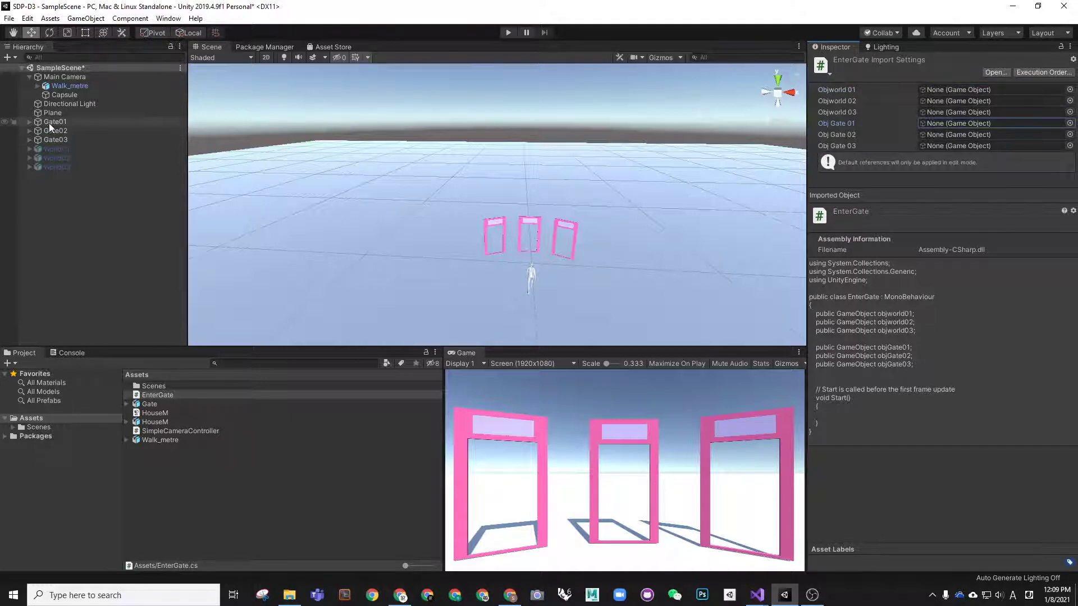
pyautogui.moveTo(52, 150); pyautogui.dragTo(941, 94)
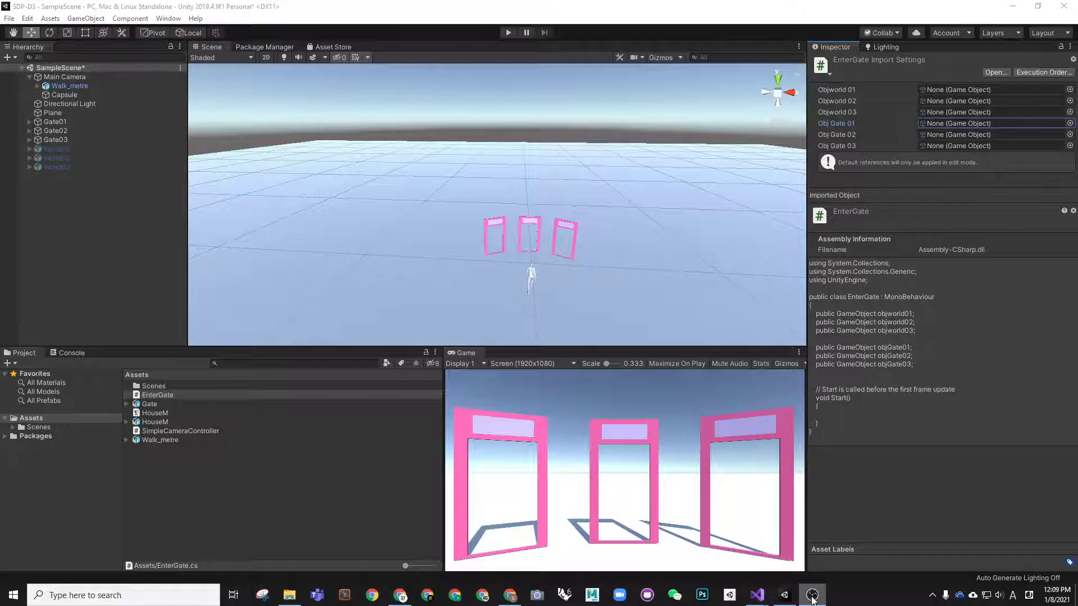
# Select the Capsule to show its Enter Gate component with six empty slots.
pyautogui.moveTo(757, 595)
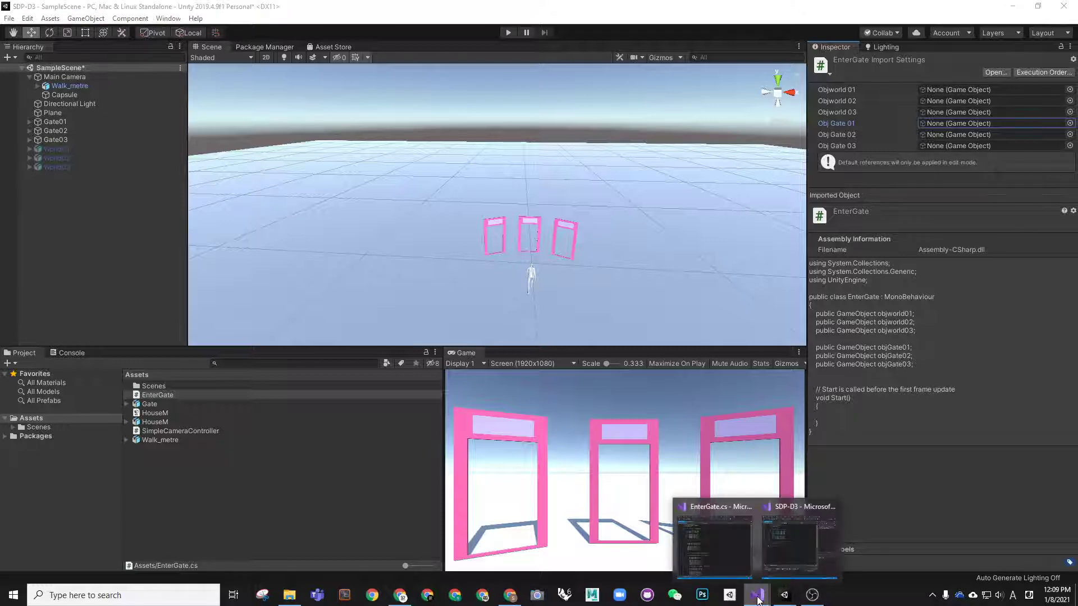
pyautogui.click(790, 563)
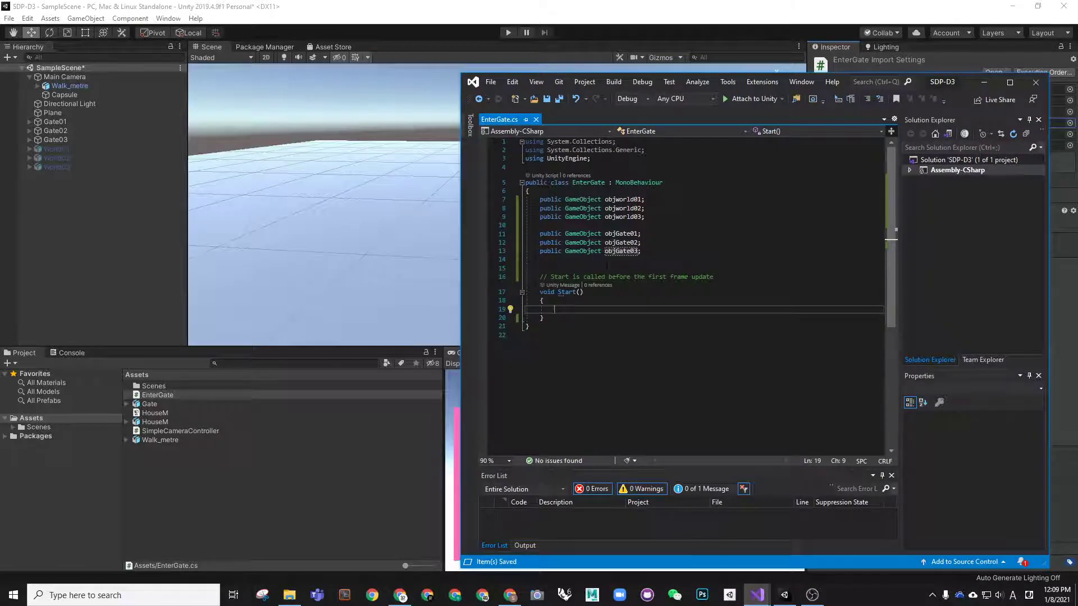
pyautogui.click(64, 94)
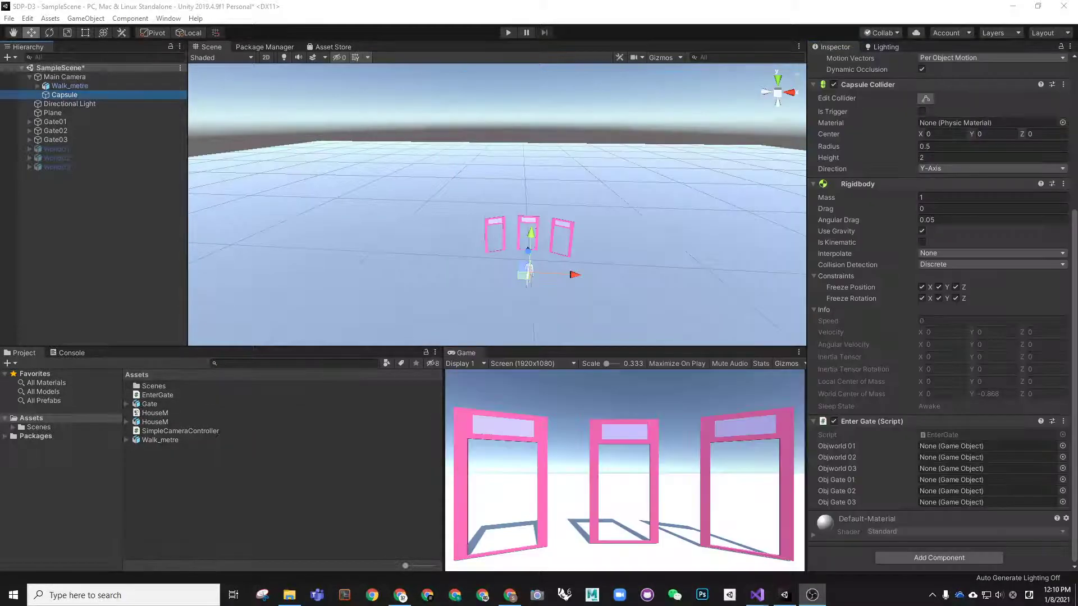
pyautogui.click(68, 85)
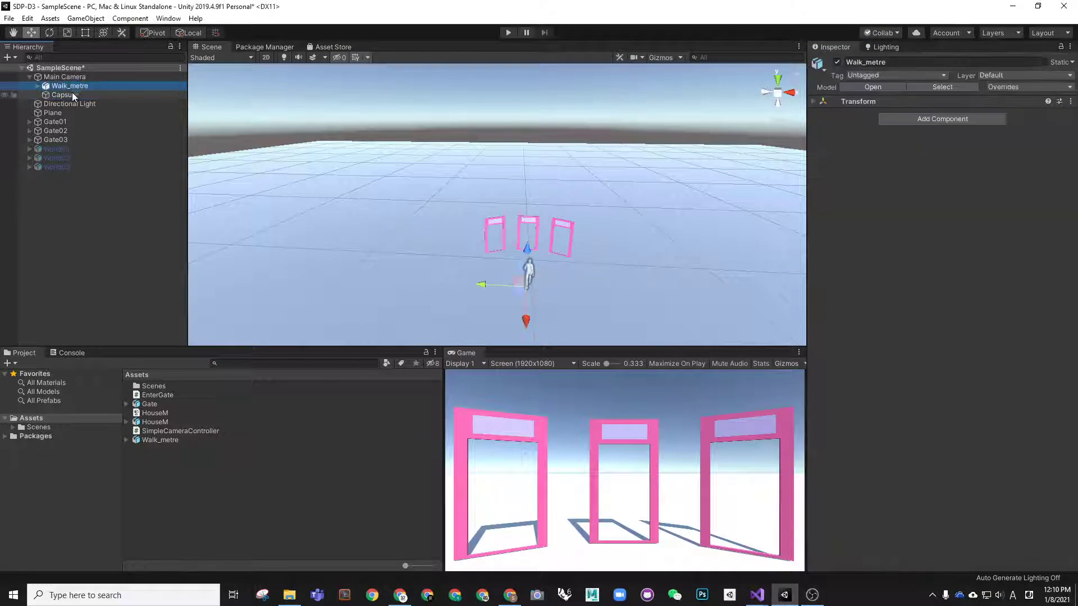
pyautogui.click(63, 77)
pyautogui.click(64, 94)
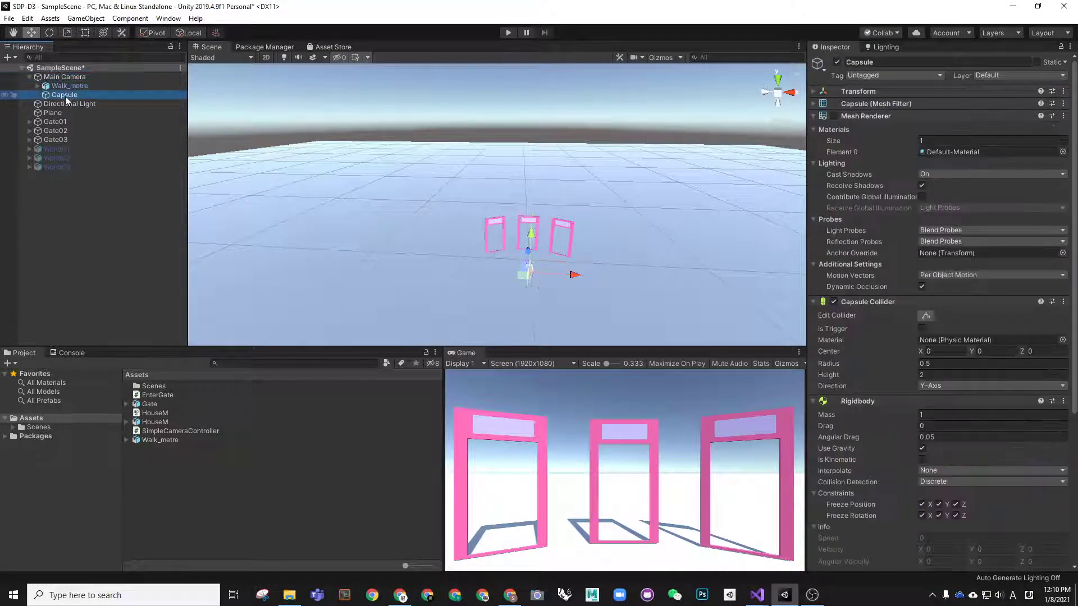
pyautogui.scroll(-5, 853, 304)
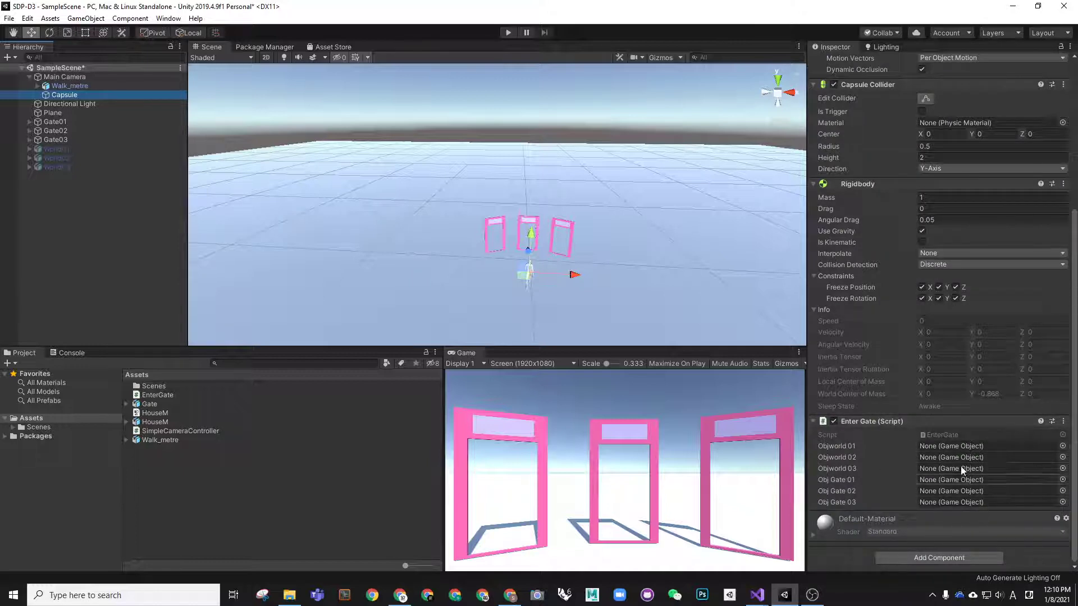
# Drag World01–World03 and the gate objects into the Enter Gate slots, then save SampleScene.
pyautogui.moveTo(58, 150)
pyautogui.mouseDown()
pyautogui.moveTo(928, 467)
pyautogui.moveTo(969, 443)
pyautogui.mouseUp()
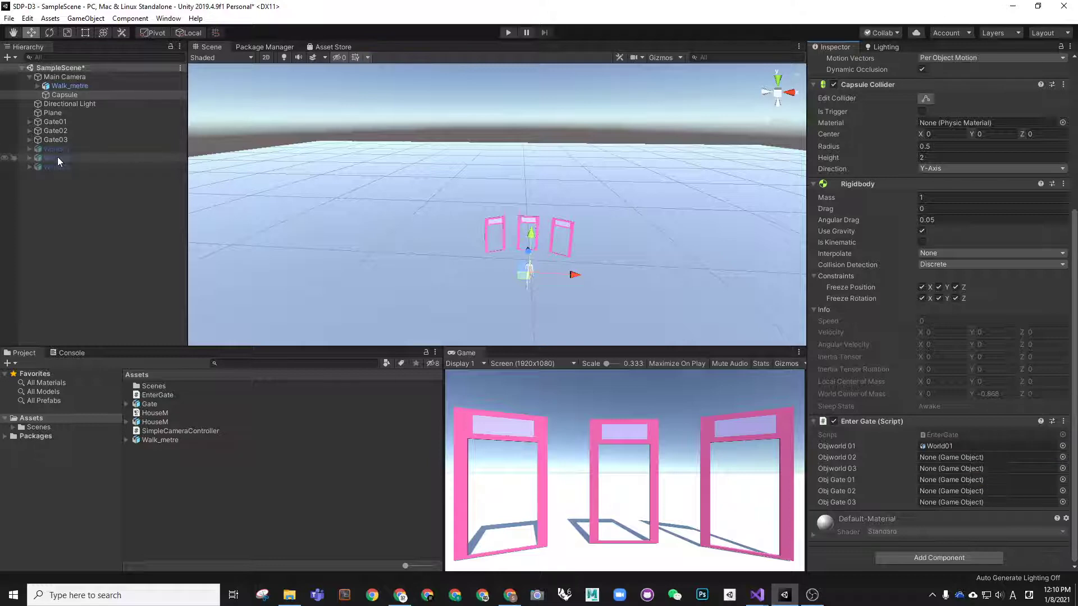
pyautogui.moveTo(57, 162); pyautogui.dragTo(957, 457)
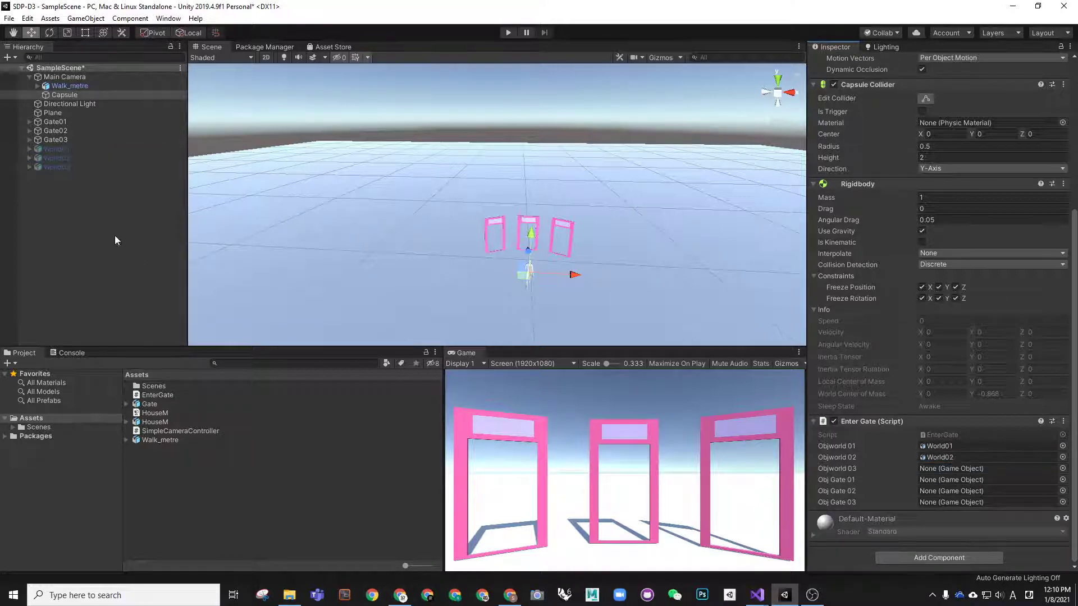
pyautogui.moveTo(62, 168); pyautogui.dragTo(943, 468)
pyautogui.moveTo(55, 130)
pyautogui.mouseDown()
pyautogui.moveTo(973, 491)
pyautogui.moveTo(966, 480)
pyautogui.mouseUp()
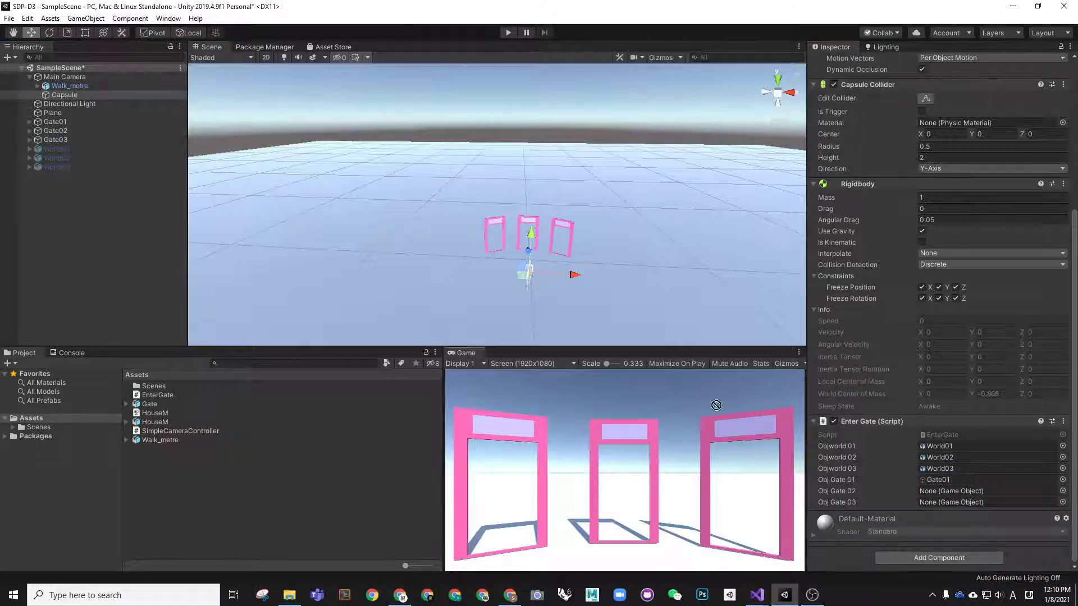
pyautogui.moveTo(716, 406); pyautogui.dragTo(945, 491)
pyautogui.moveTo(55, 140)
pyautogui.mouseDown()
pyautogui.moveTo(845, 509)
pyautogui.moveTo(943, 502)
pyautogui.mouseUp()
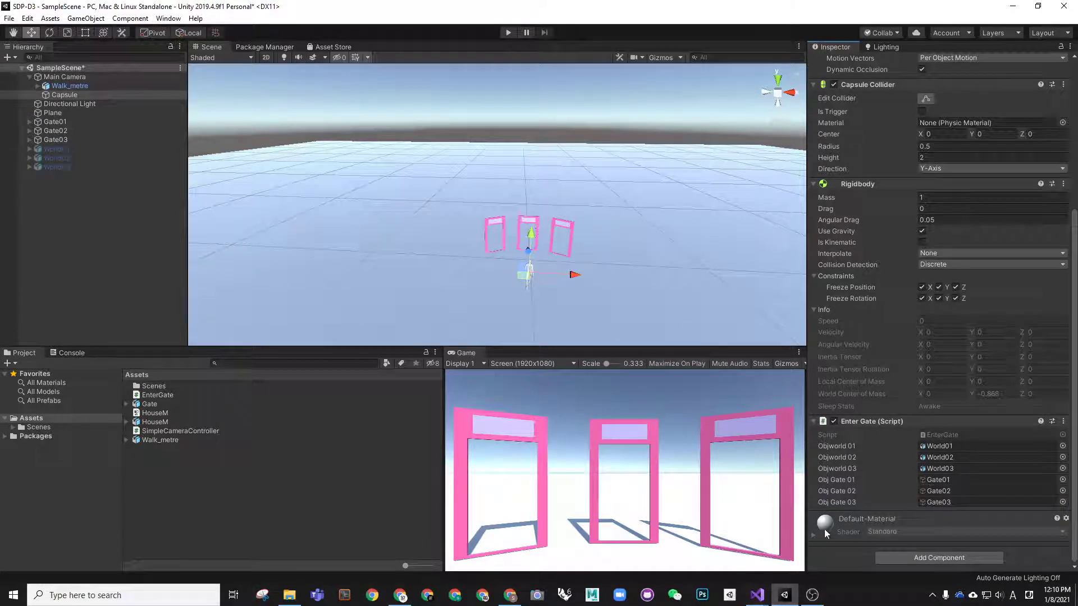
pyautogui.hotkey('ctrl', 's')
pyautogui.click(813, 597)
# In Start(), write objworld01.SetActive(false); using IntelliSense completions.
pyautogui.moveTo(757, 595)
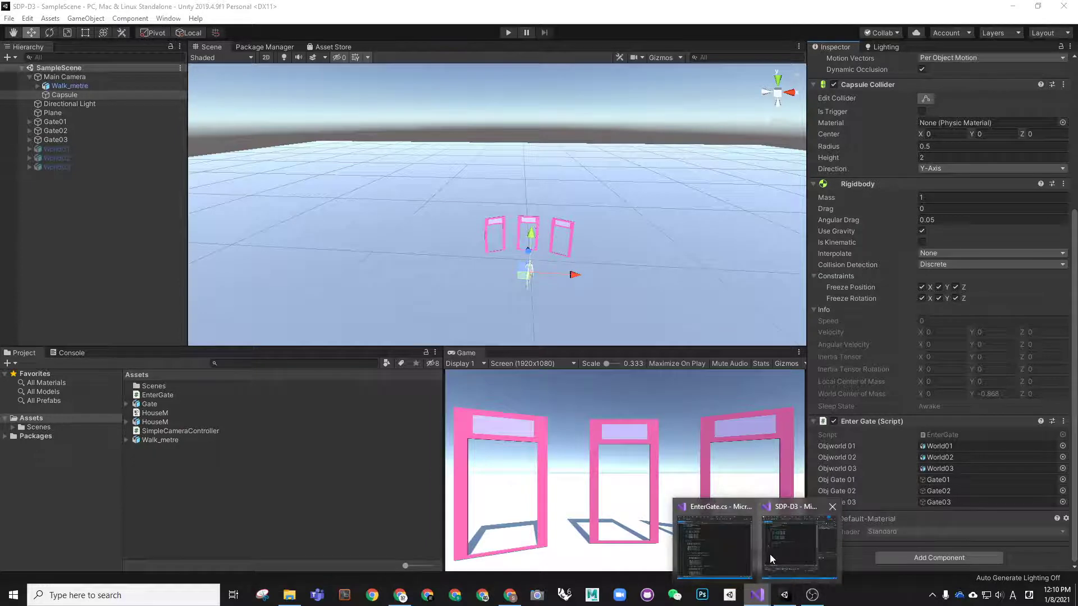
pyautogui.click(769, 554)
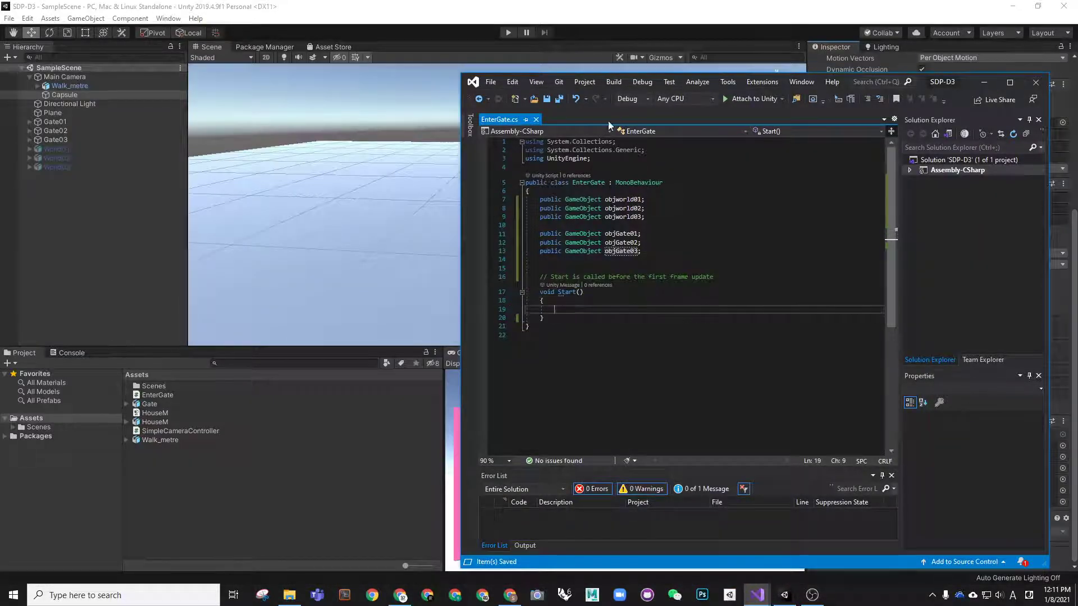
pyautogui.moveTo(920, 83); pyautogui.dragTo(612, 73)
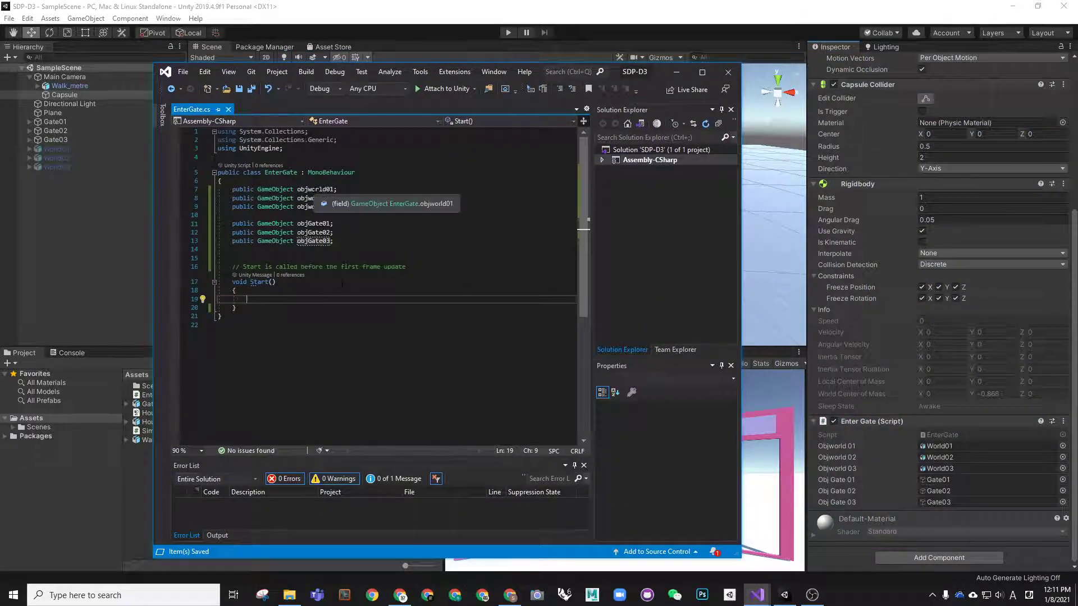
pyautogui.click(315, 192)
pyautogui.click(247, 299)
pyautogui.write('objworld01')
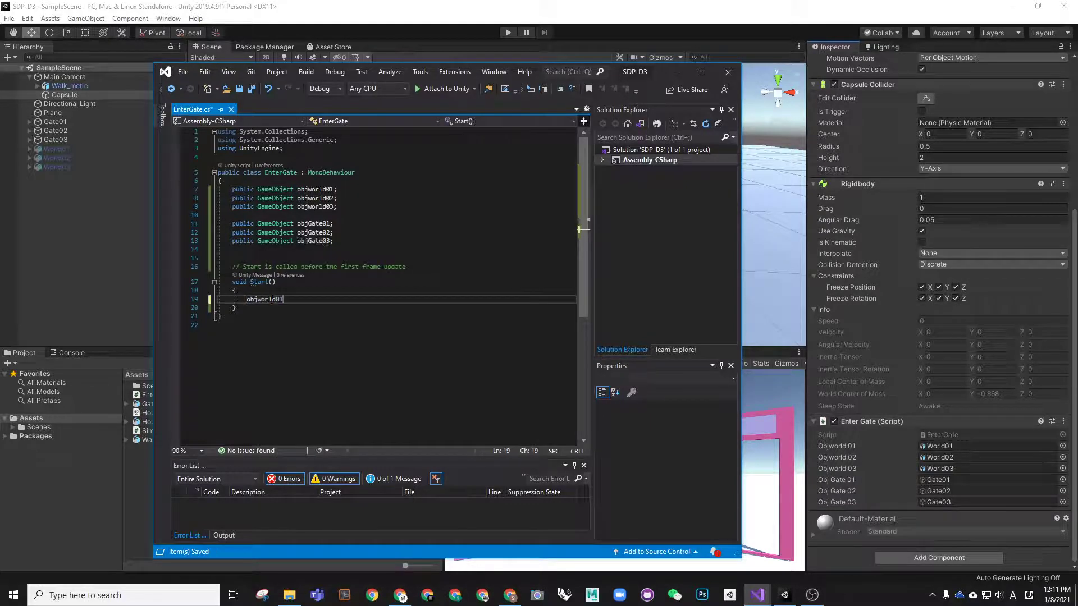
pyautogui.write('.SetA')
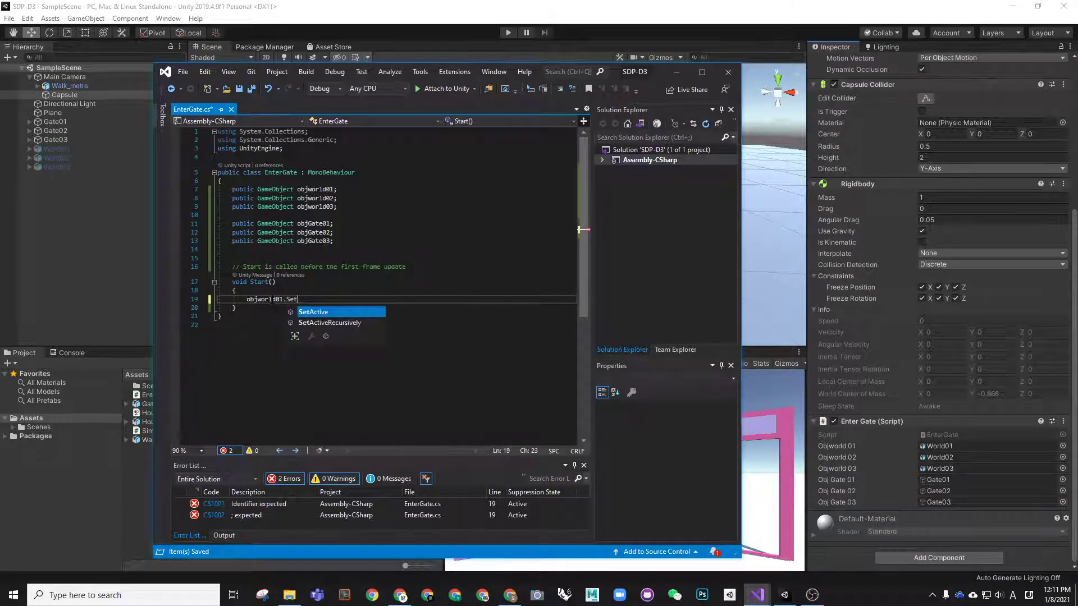
pyautogui.press('Tab')
pyautogui.write('(f')
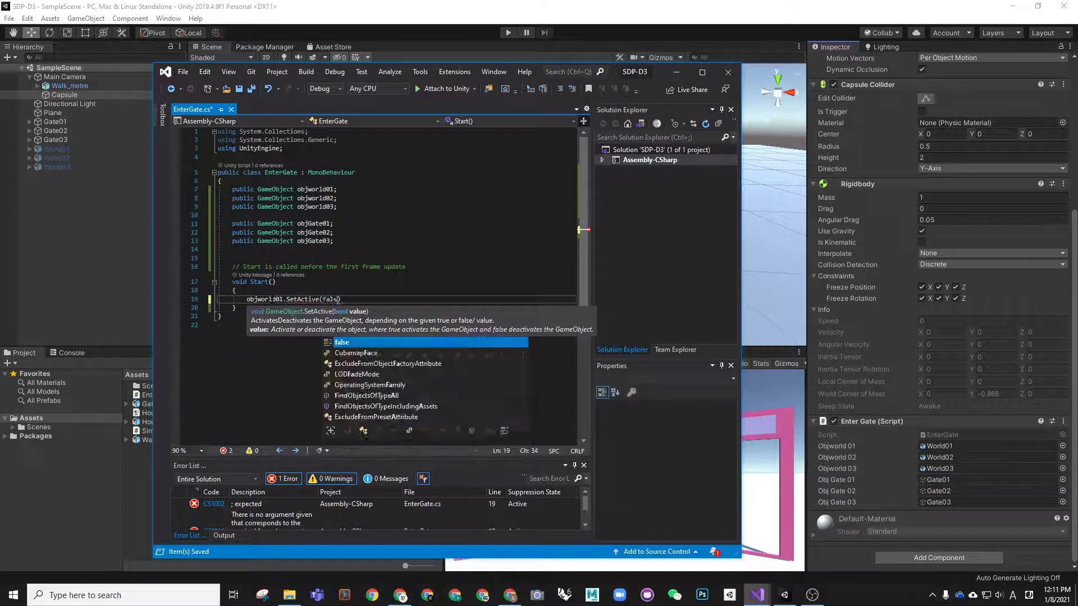
pyautogui.write('al')
pyautogui.press('Tab')
pyautogui.write(');')
pyautogui.press('Return')
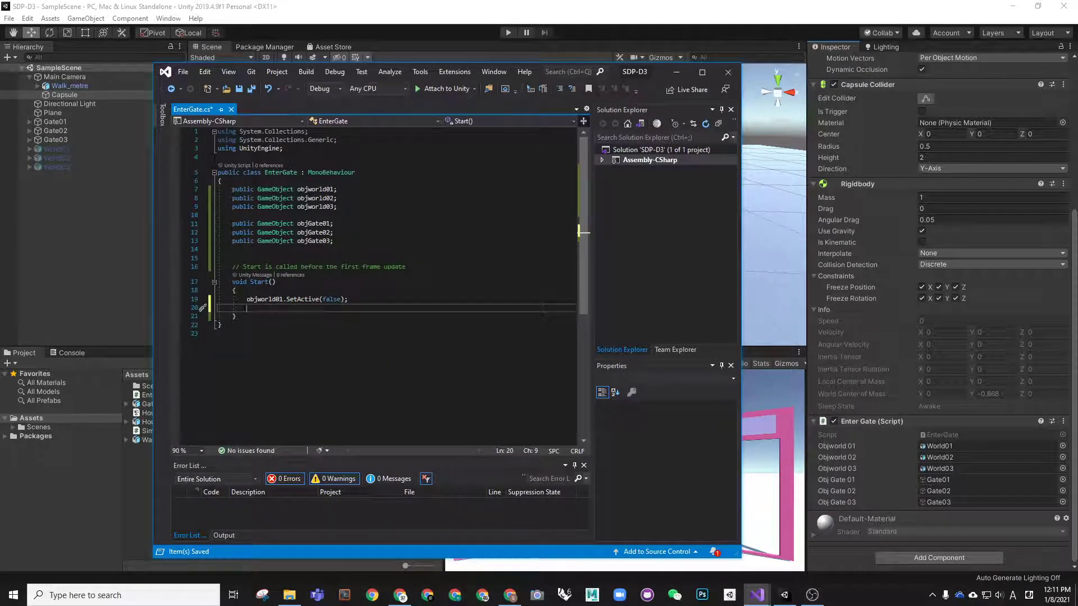
# Duplicate the statement for objworld02 and objworld03, opening a new line inside Start().
pyautogui.press('Up')
pyautogui.press('End')
pyautogui.hotkey('shift', 'Home')
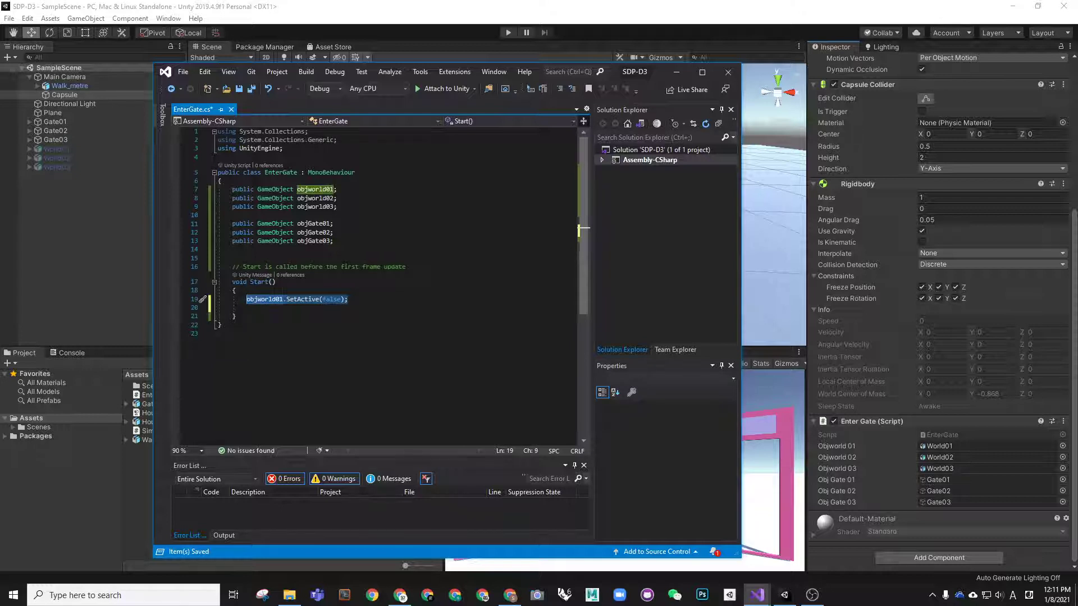
pyautogui.hotkey('ctrl', 'c')
pyautogui.press('Down')
pyautogui.hotkey('ctrl', 'v')
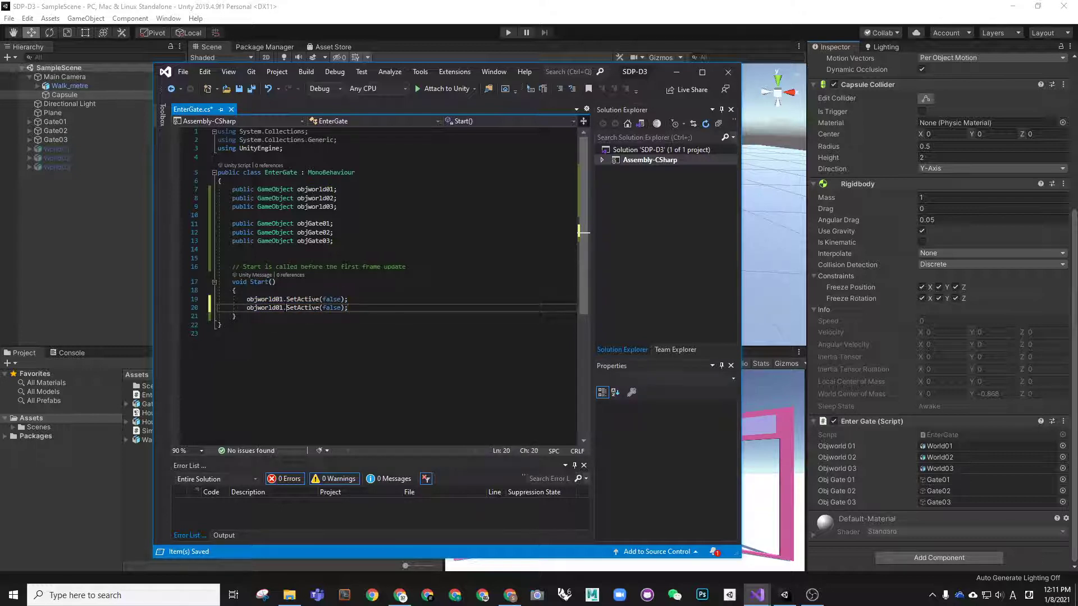
pyautogui.press('Left')
pyautogui.press('BackSpace')
pyautogui.write('2')
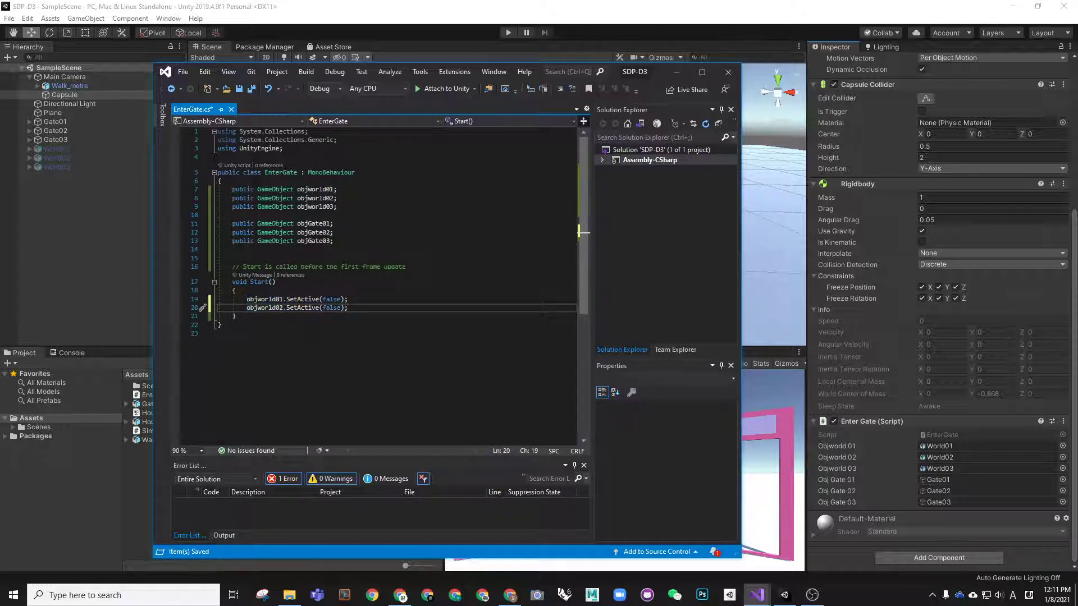
pyautogui.press('End')
pyautogui.press('Return')
pyautogui.hotkey('ctrl', 'v')
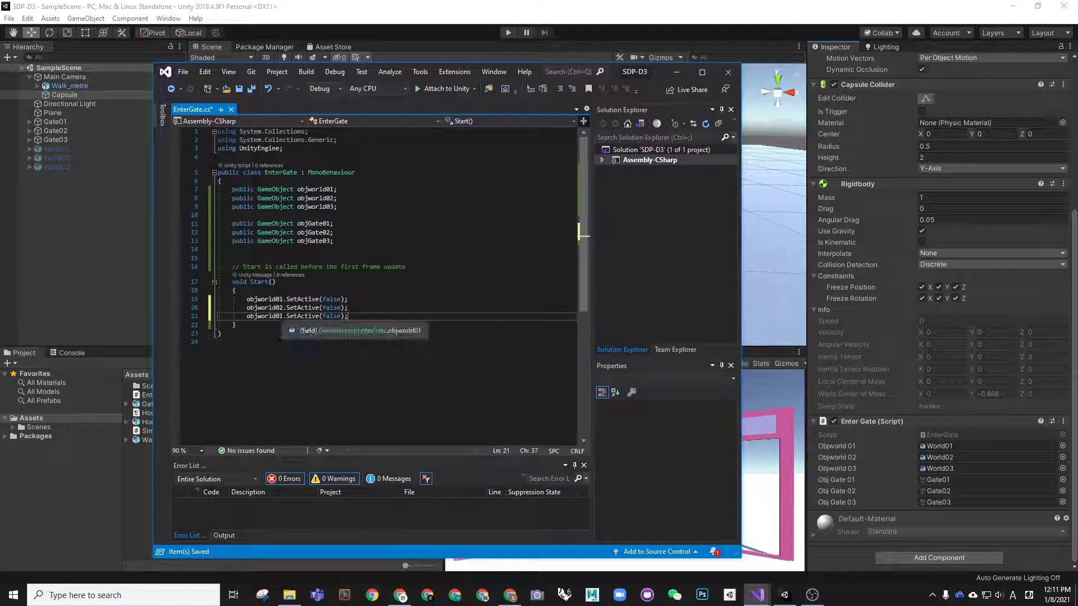
pyautogui.click(287, 316)
pyautogui.press('BackSpace')
pyautogui.write('3')
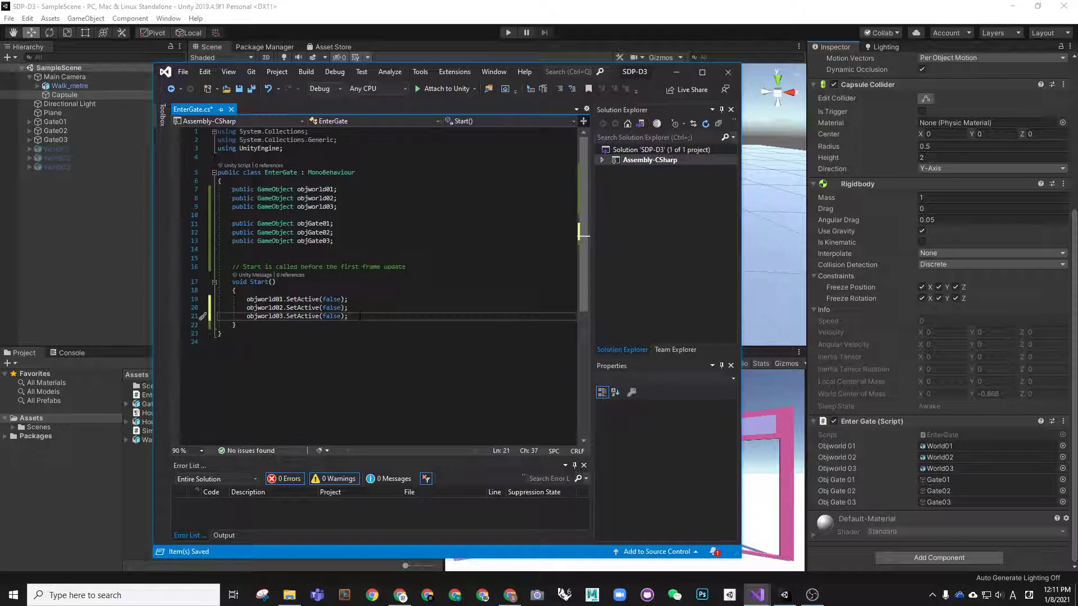
pyautogui.press('Return')
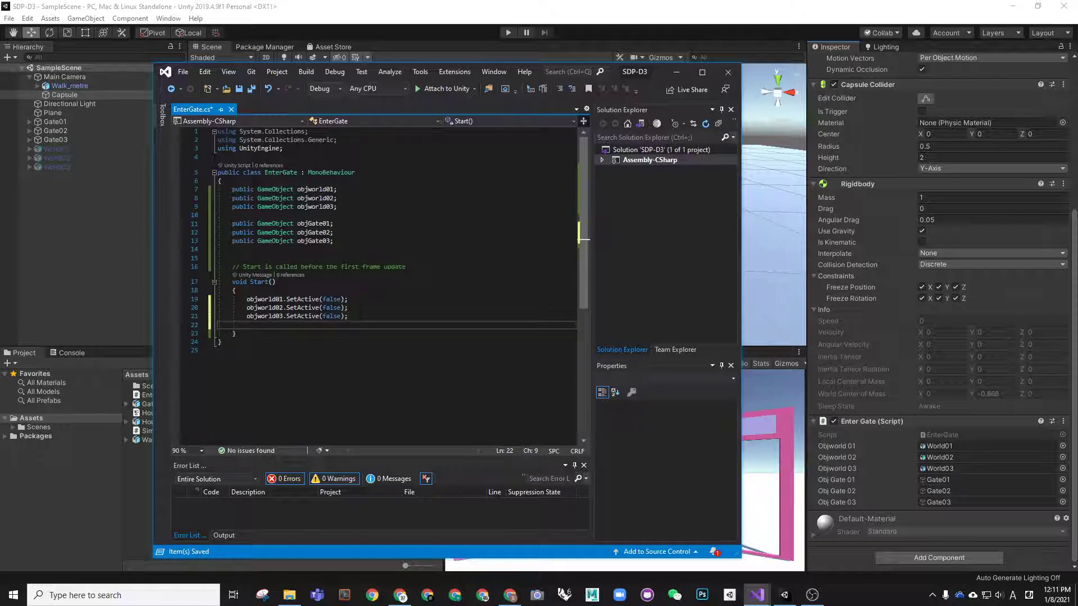
pyautogui.moveTo(334, 241); pyautogui.dragTo(298, 223)
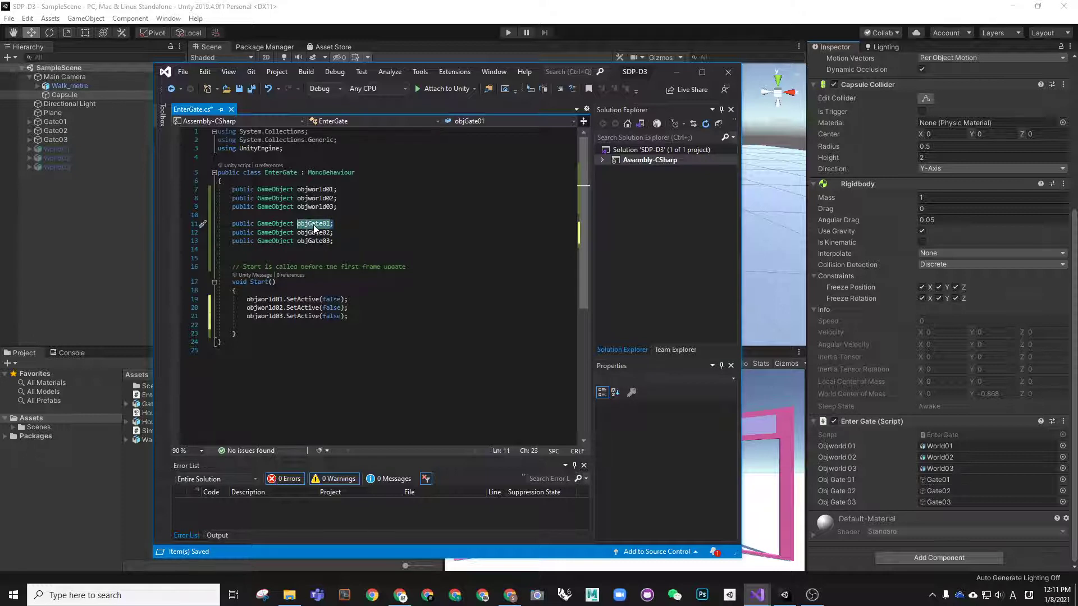
# Add objGate01.SetActive(true); below the world deactivations in Start().
pyautogui.doubleClick(314, 224)
pyautogui.click(271, 325)
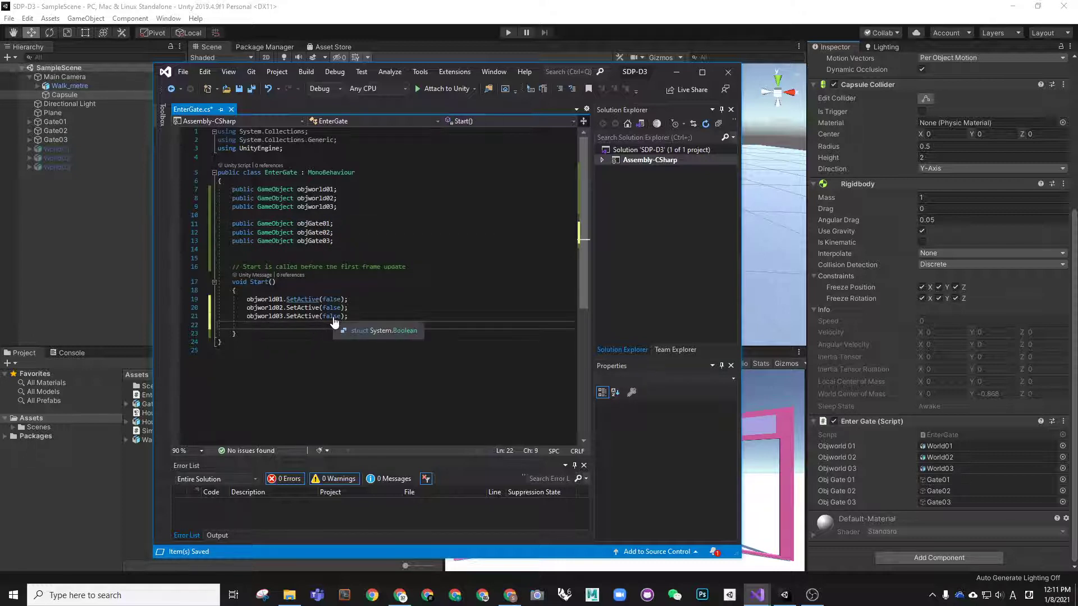
pyautogui.press('Return')
pyautogui.hotkey('ctrl', 'v')
pyautogui.write('.')
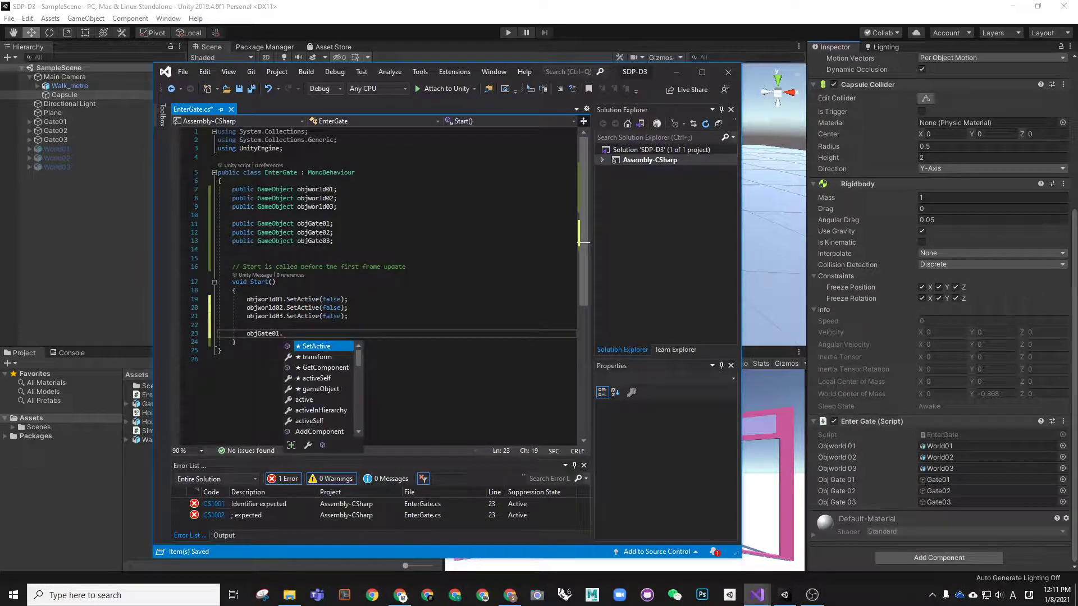
pyautogui.moveTo(612, 73); pyautogui.dragTo(631, 80)
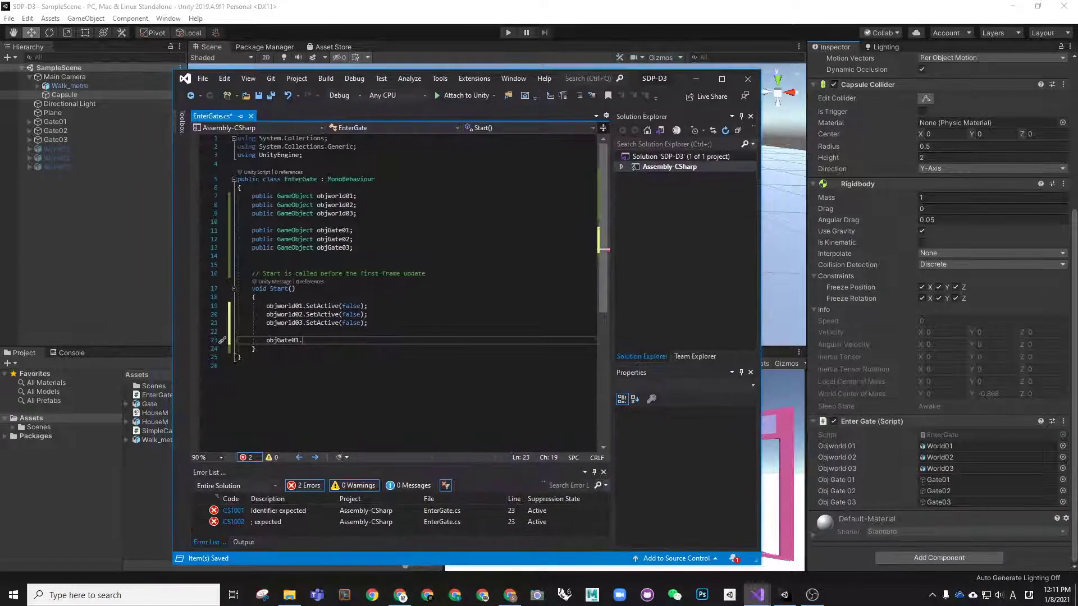
pyautogui.write('Set')
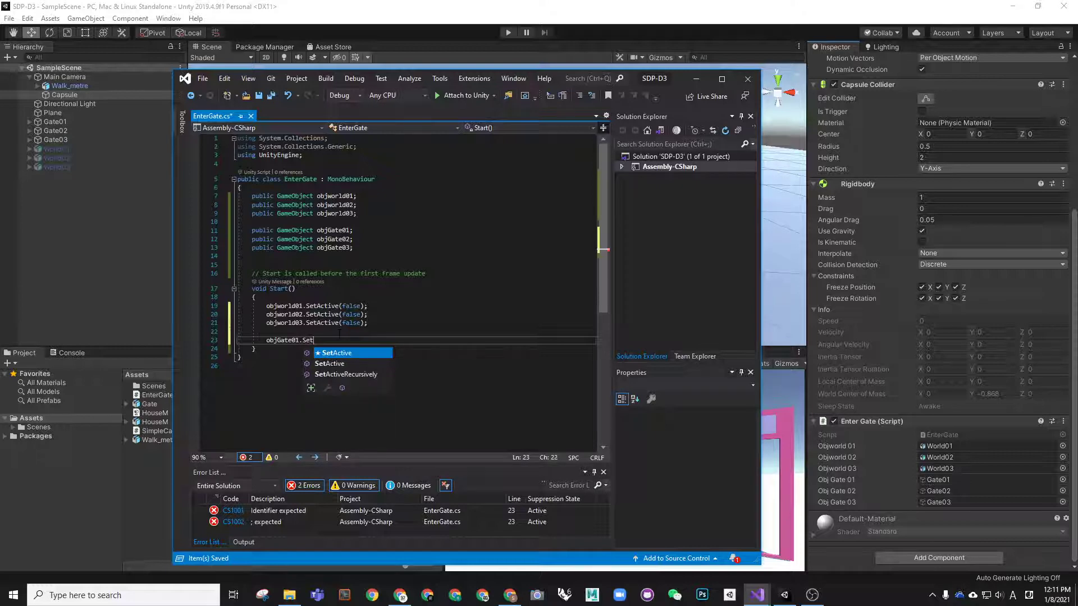
pyautogui.press('Tab')
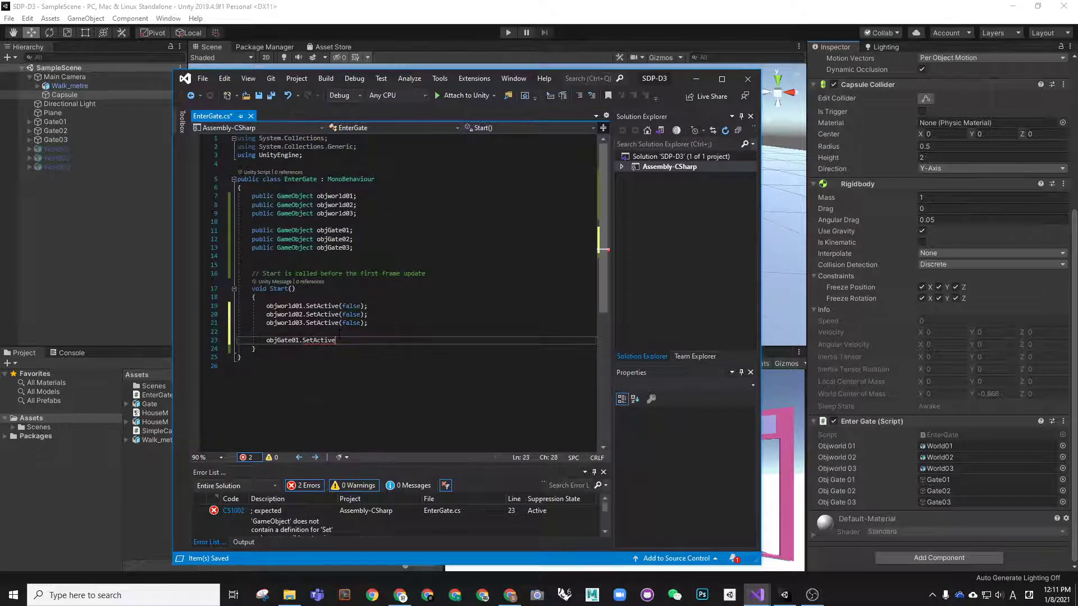
pyautogui.write('(')
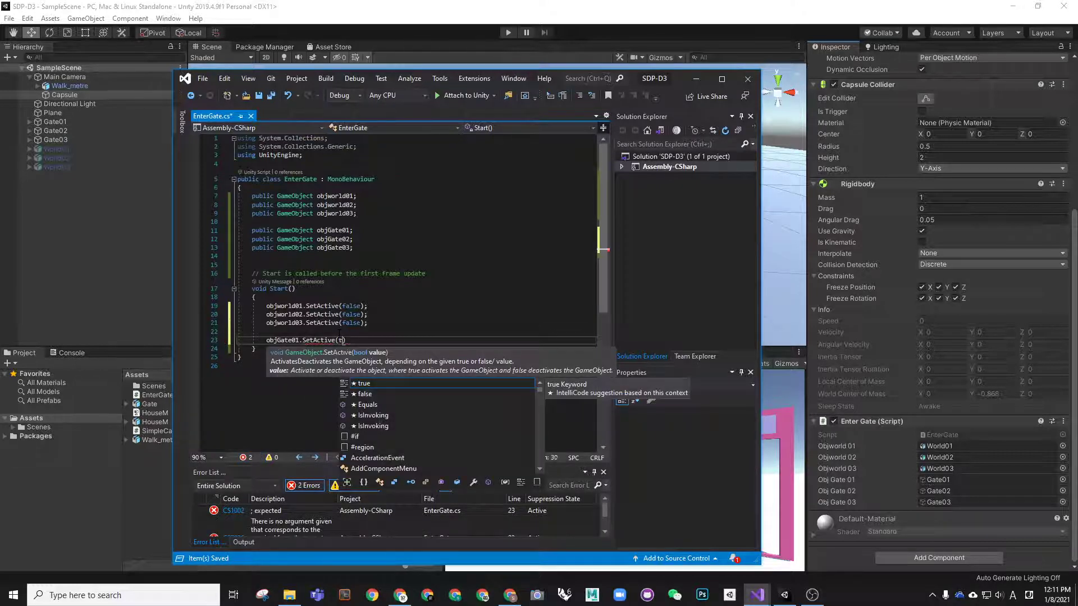
pyautogui.write('true')
pyautogui.press('Tab')
pyautogui.write(';')
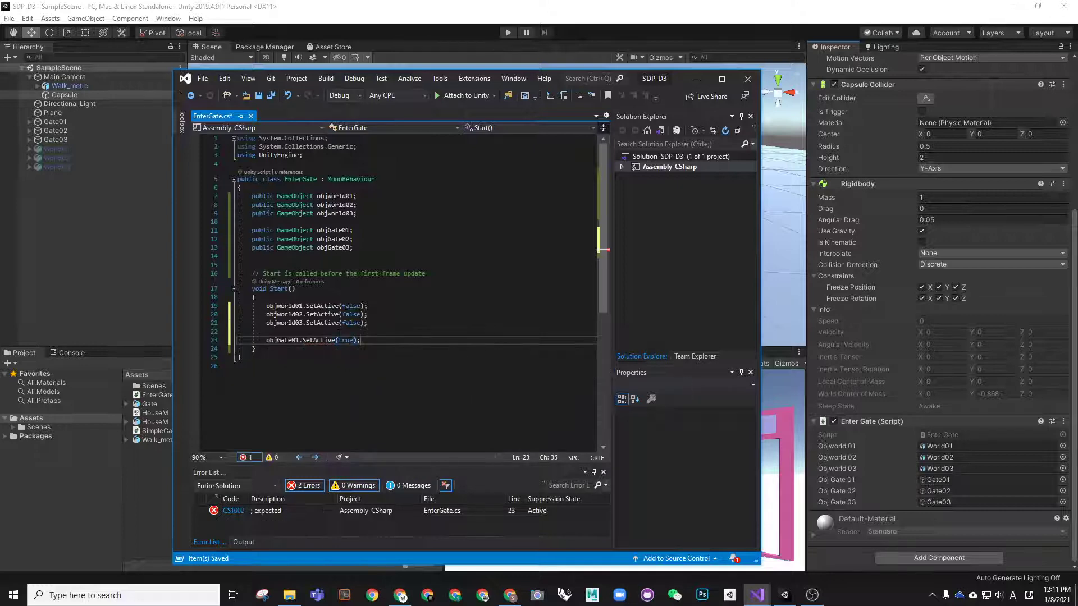
# Duplicate the activation line twice and renumber the copies to objGate02 and objGate03.
pyautogui.hotkey('shift', 'Home')
pyautogui.hotkey('shift', 'Home')
pyautogui.hotkey('ctrl', 'c')
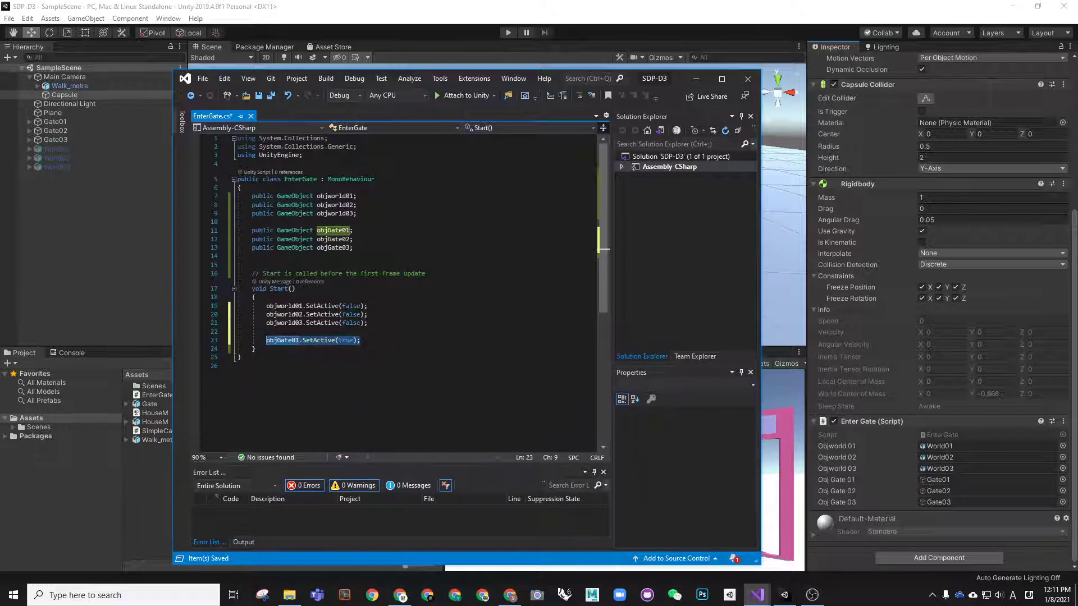
pyautogui.click(366, 341)
pyautogui.press('Return')
pyautogui.hotkey('ctrl', 'v')
pyautogui.press('Return')
pyautogui.hotkey('ctrl', 'v')
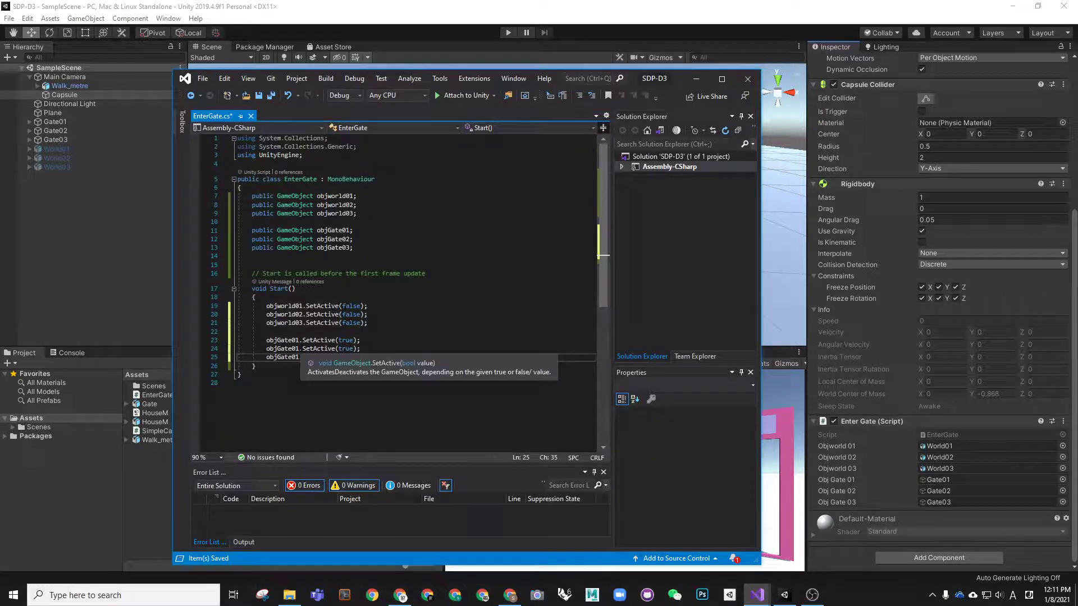
pyautogui.click(299, 348)
pyautogui.press('BackSpace')
pyautogui.write('0')
pyautogui.write('3')
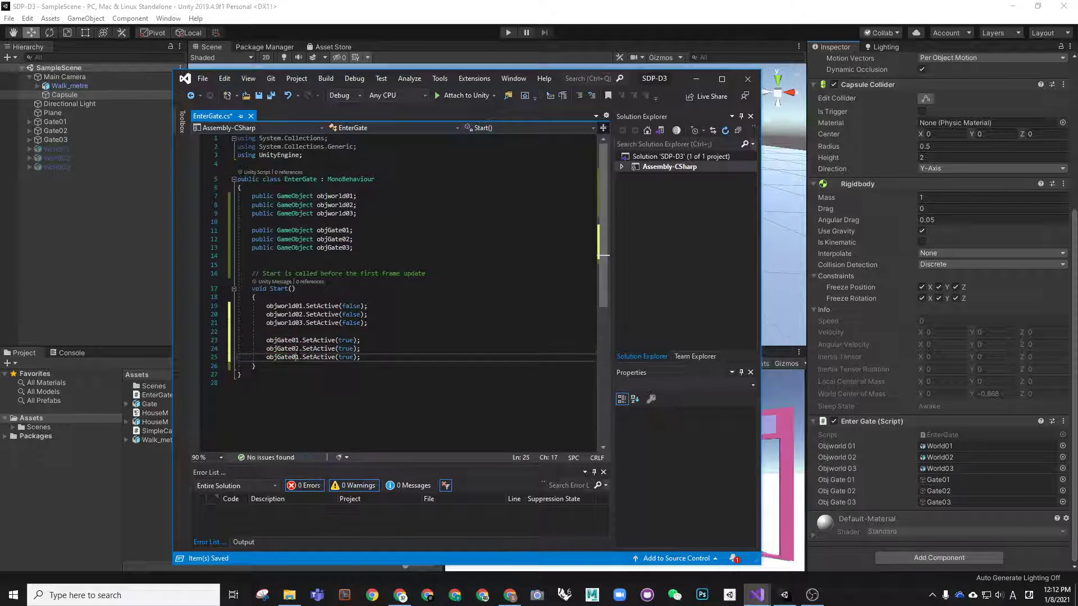
pyautogui.click(299, 357)
pyautogui.press('BackSpace')
pyautogui.write('3')
# Add blank lines below the closing brace of Start().
pyautogui.click(256, 366)
pyautogui.press('Return')
pyautogui.press('Return')
pyautogui.press('Return')
pyautogui.press('Up')
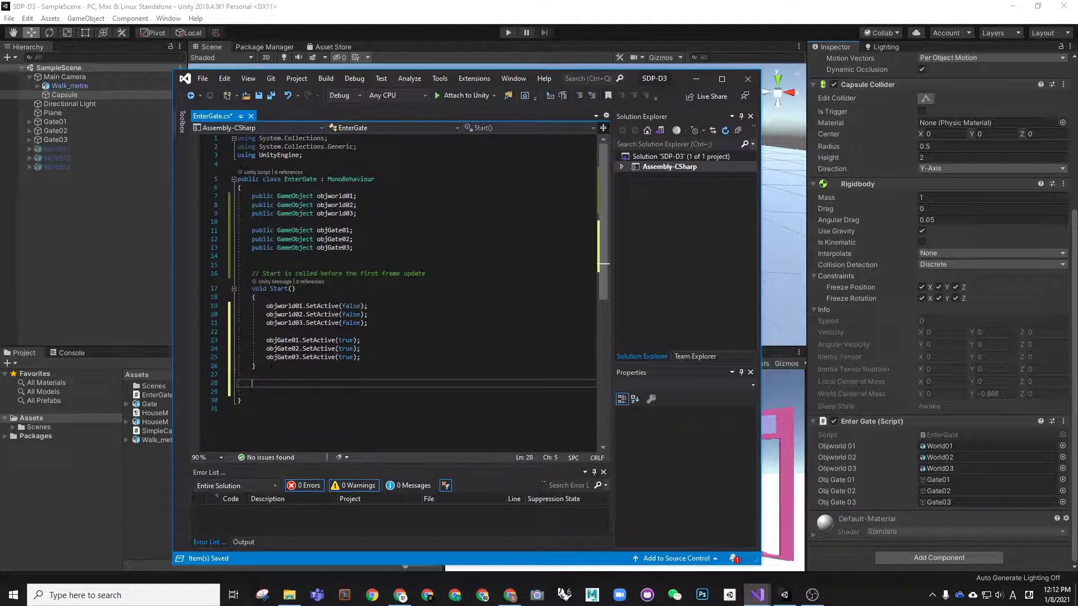
pyautogui.scroll(-1, 354, 357)
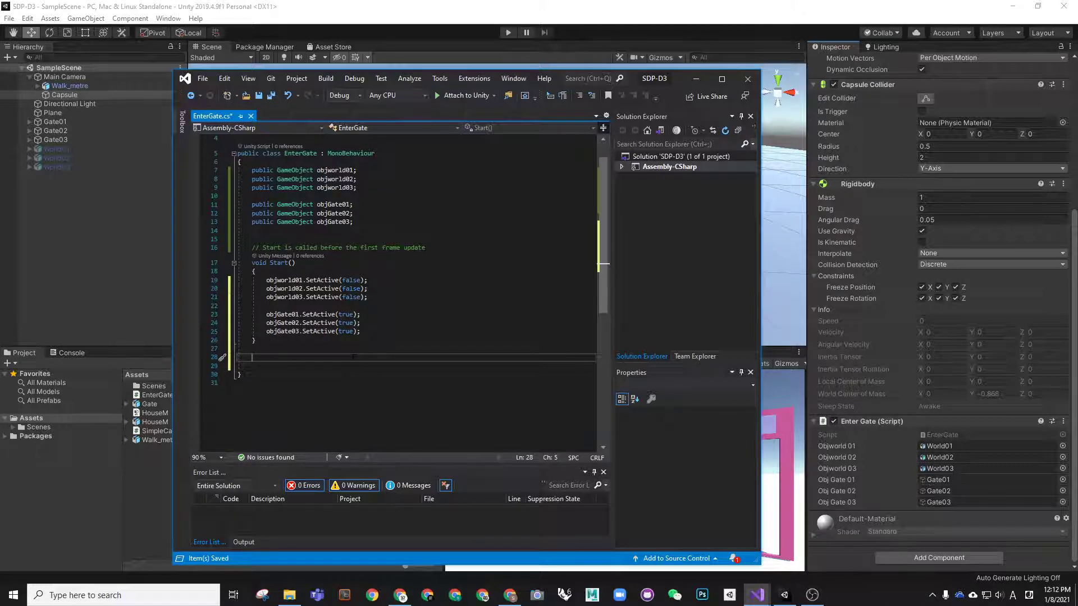
# Insert an OnCollisionStay(Collision collision) method beginning if (collision.collider.name == ".
pyautogui.write('void')
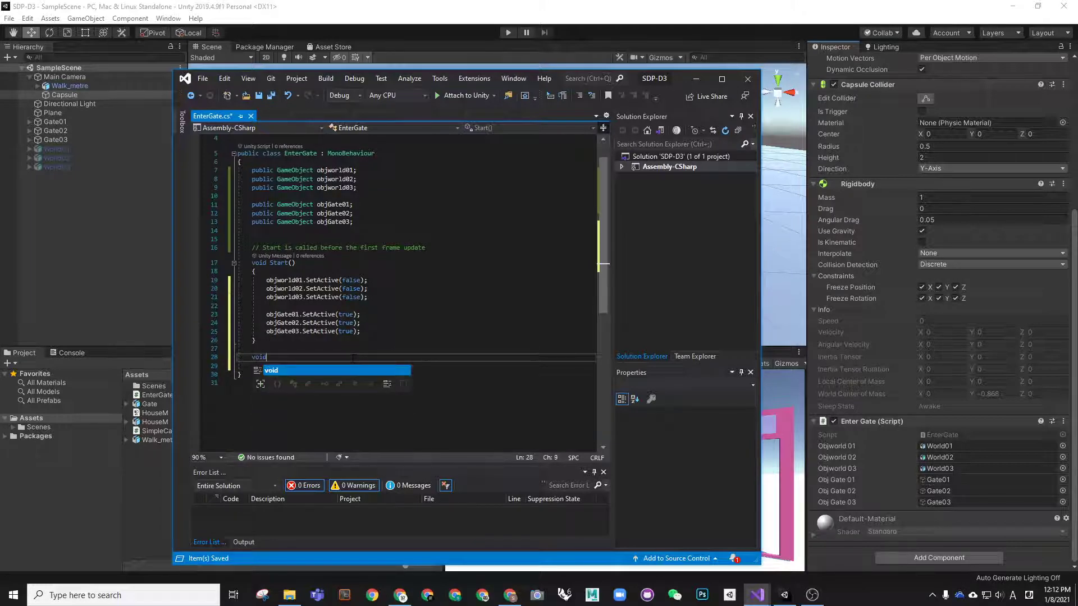
pyautogui.write(' On')
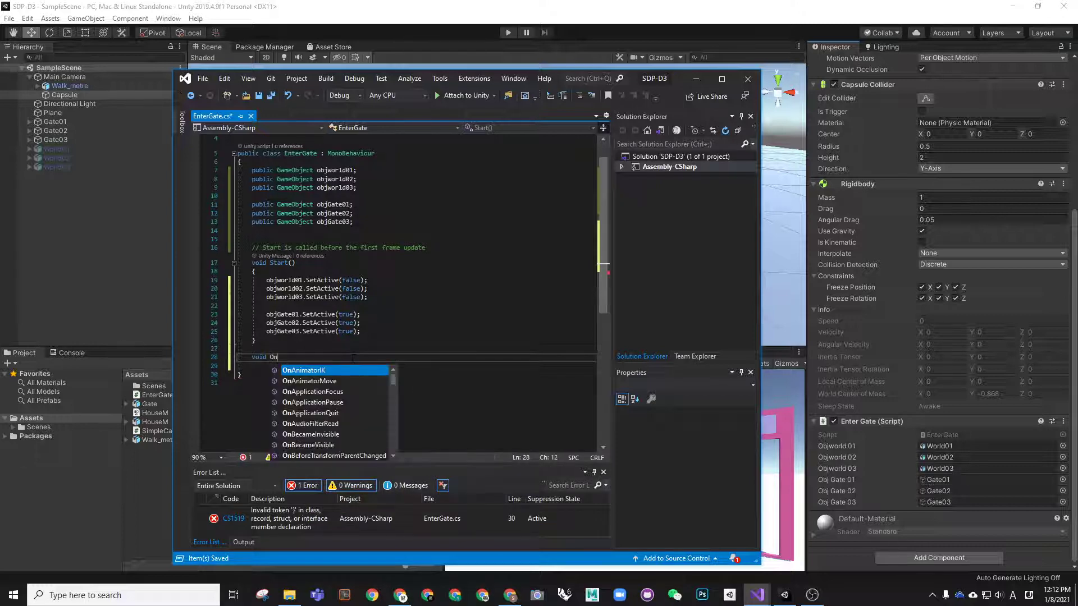
pyautogui.write('Col')
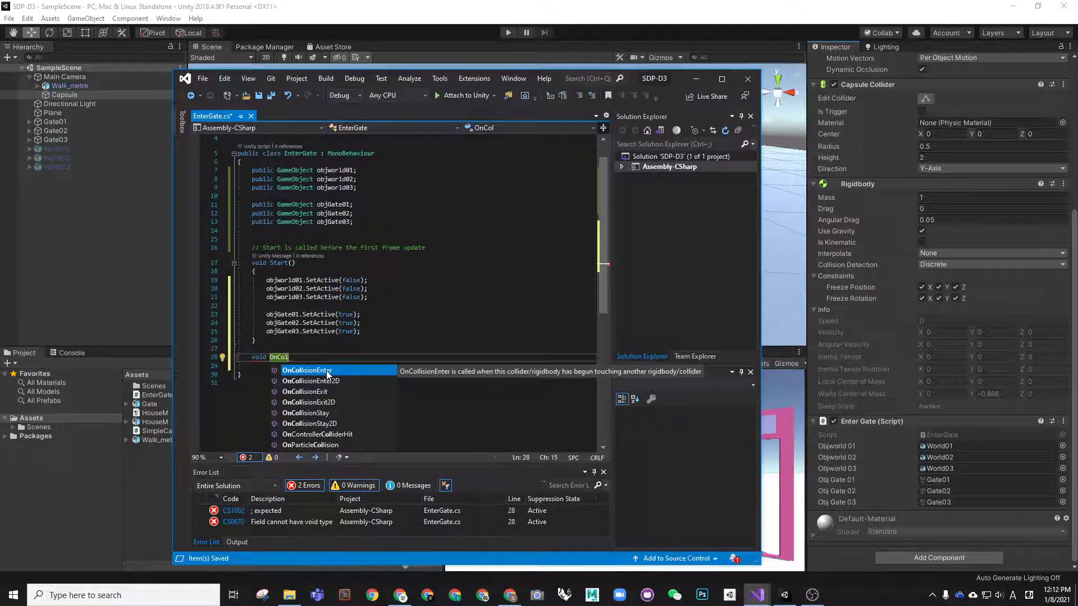
pyautogui.doubleClick(324, 413)
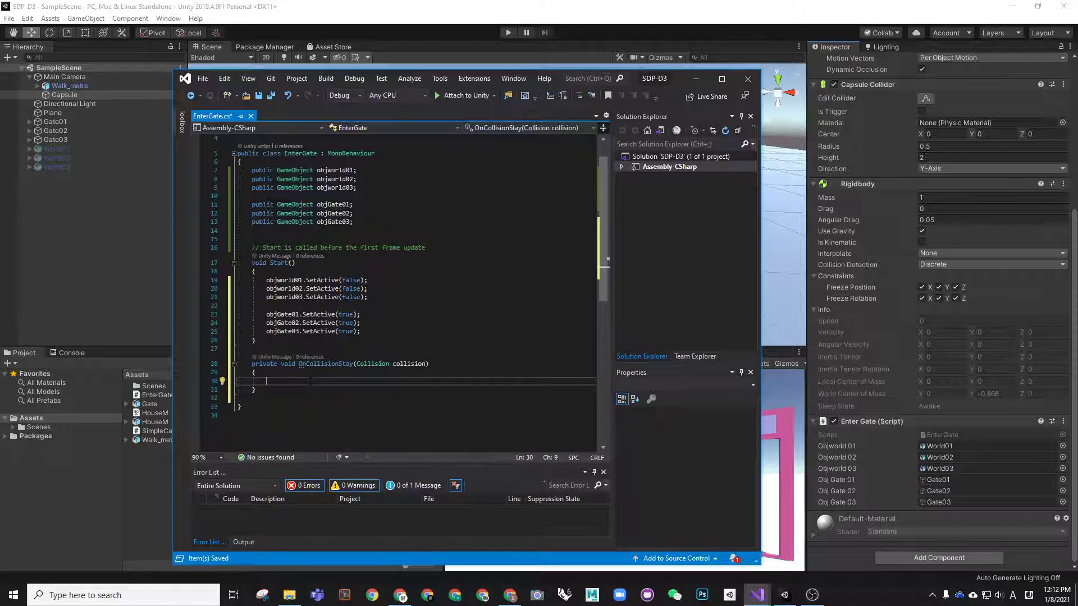
pyautogui.scroll(-3, 310, 382)
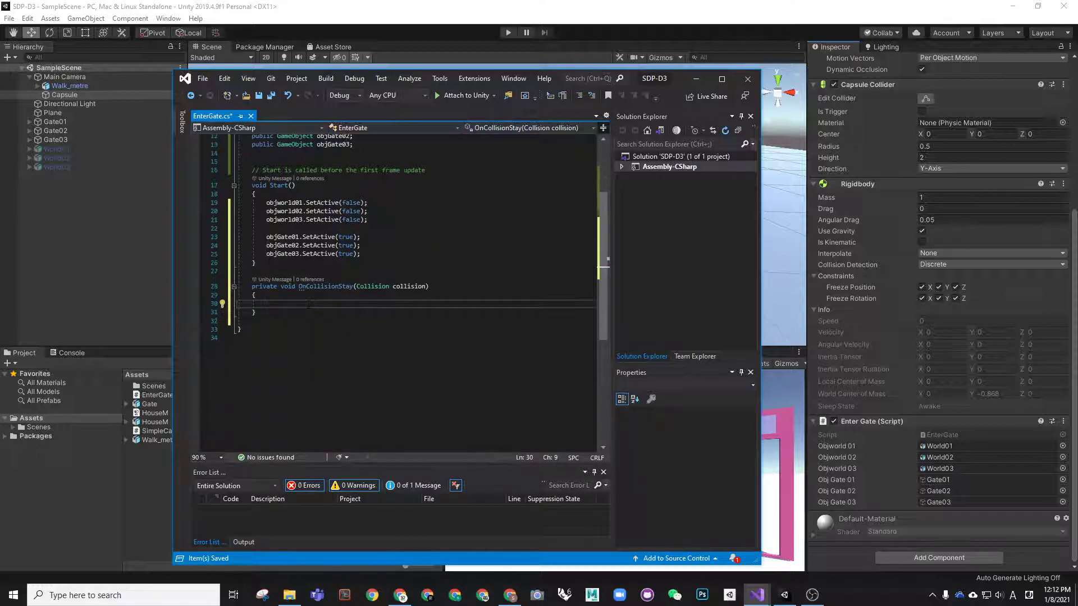
pyautogui.write('if (')
pyautogui.write('colli')
pyautogui.press('Tab')
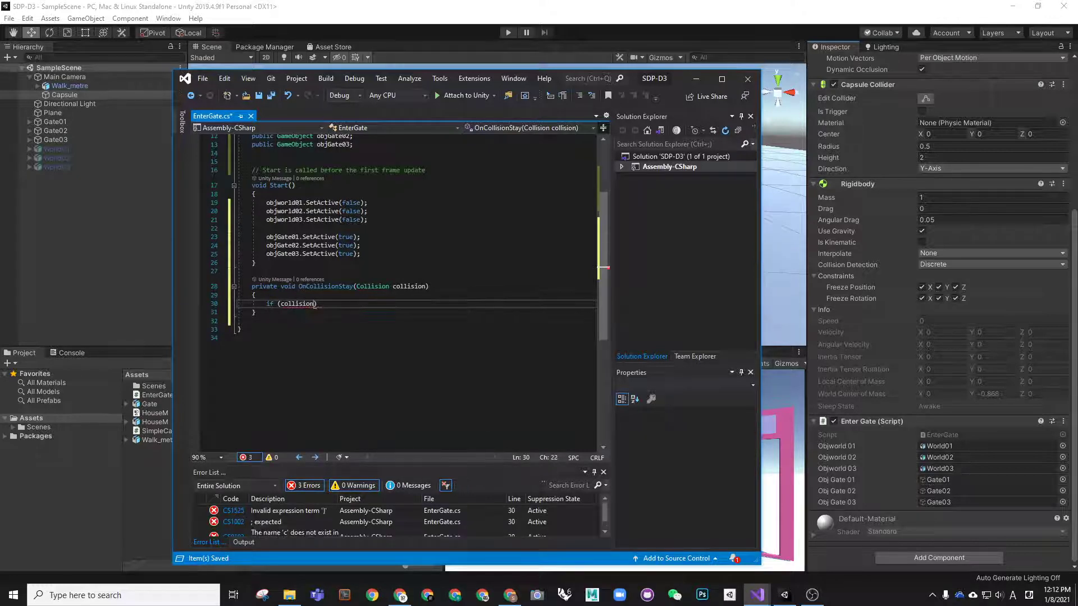
pyautogui.write('.co')
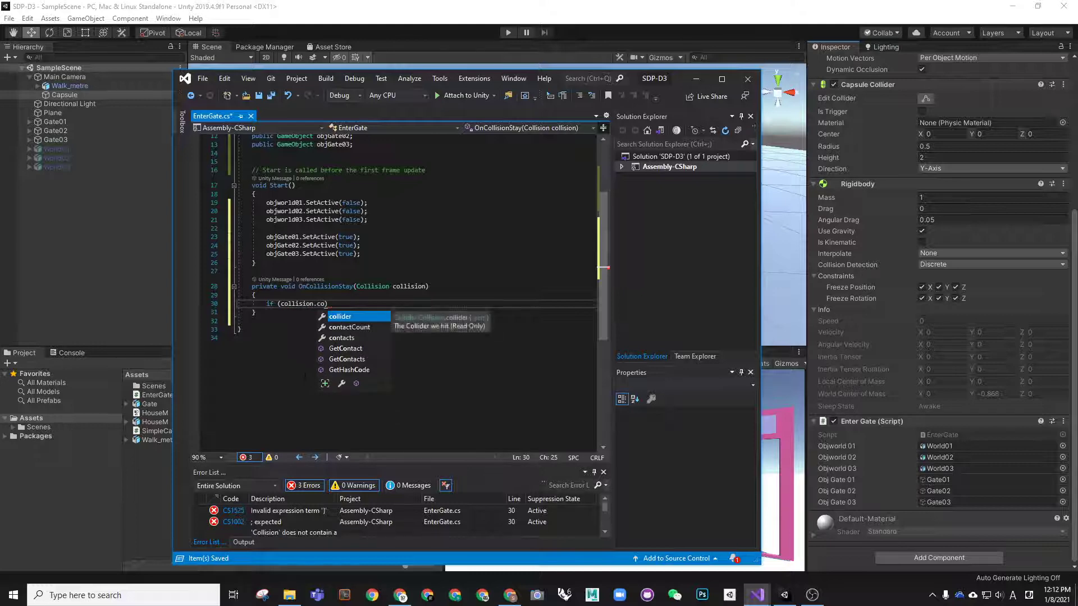
pyautogui.press('Tab')
pyautogui.write('.name == ')
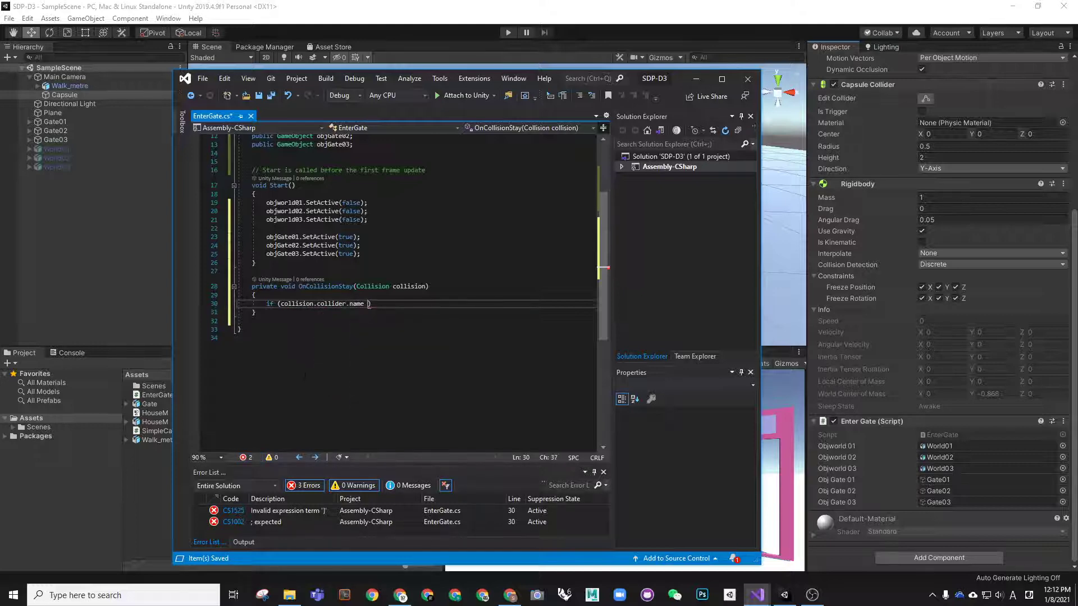
pyautogui.write('"')
# In Unity, expand Gate01 and select Gate01Collider's name in the Inspector to copy it.
pyautogui.click(29, 122)
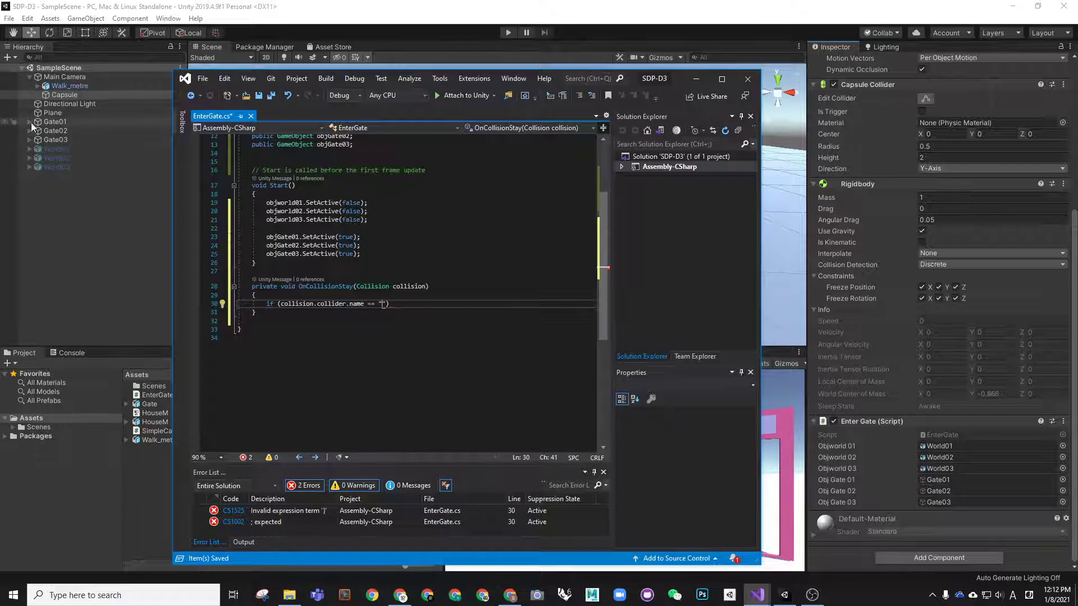
pyautogui.click(72, 167)
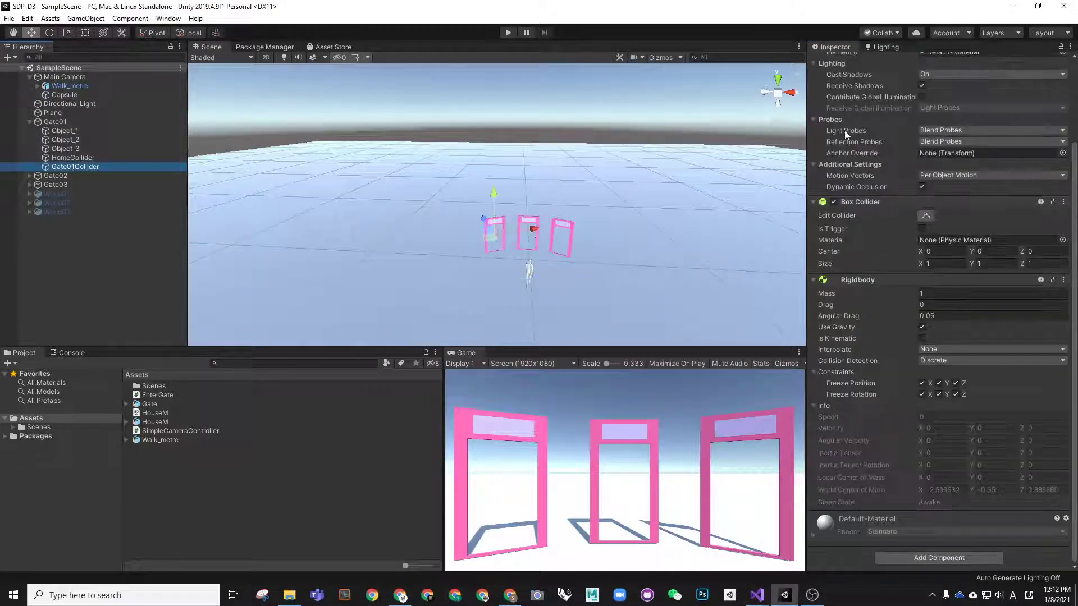
pyautogui.scroll(4, 926, 151)
pyautogui.click(917, 62)
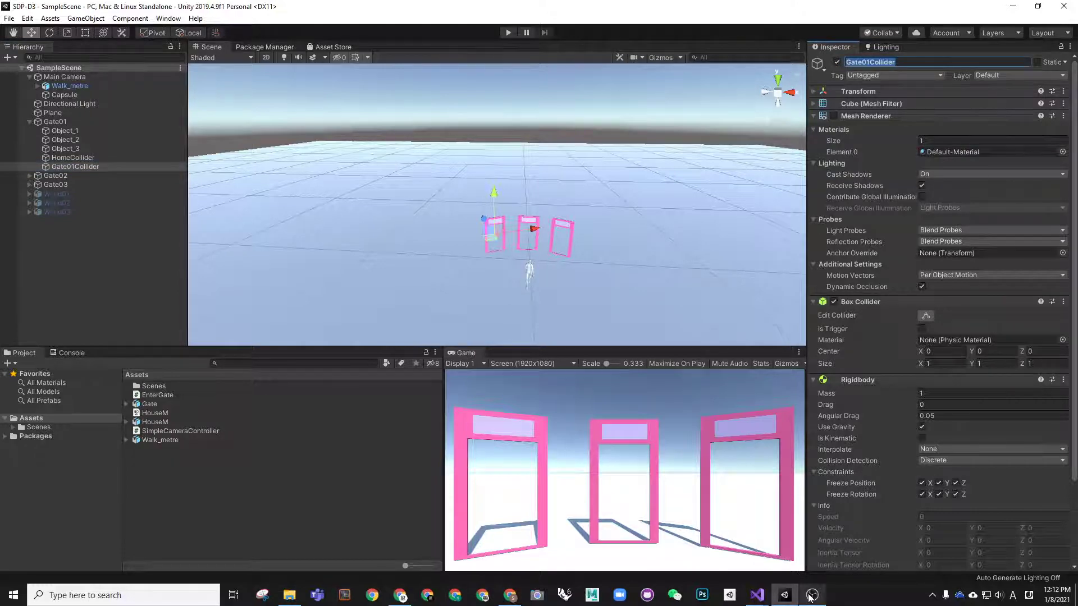
pyautogui.click(757, 597)
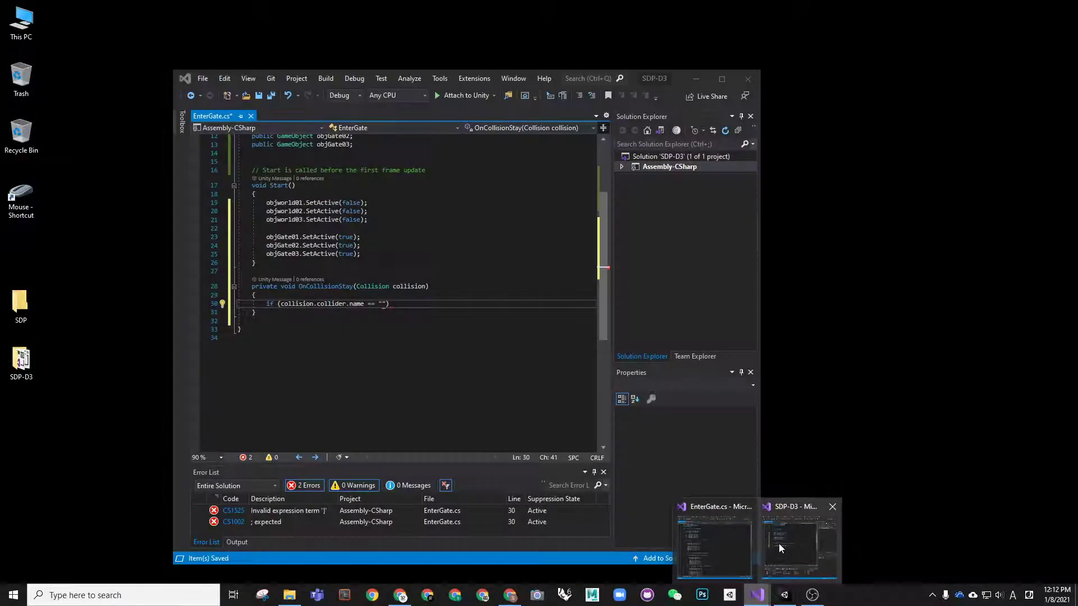
# Make the OnCollisionStay if condition test for 'Gate01Collider' and open a brace block under it.
pyautogui.click(779, 544)
pyautogui.write('Gate01Collider')
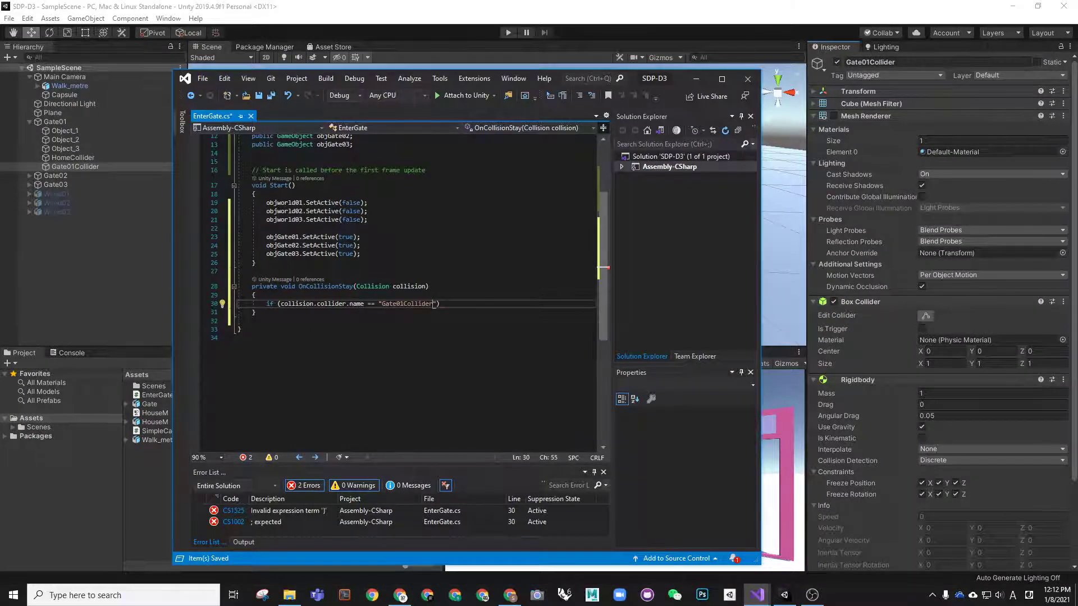
pyautogui.press('End')
pyautogui.write(';')
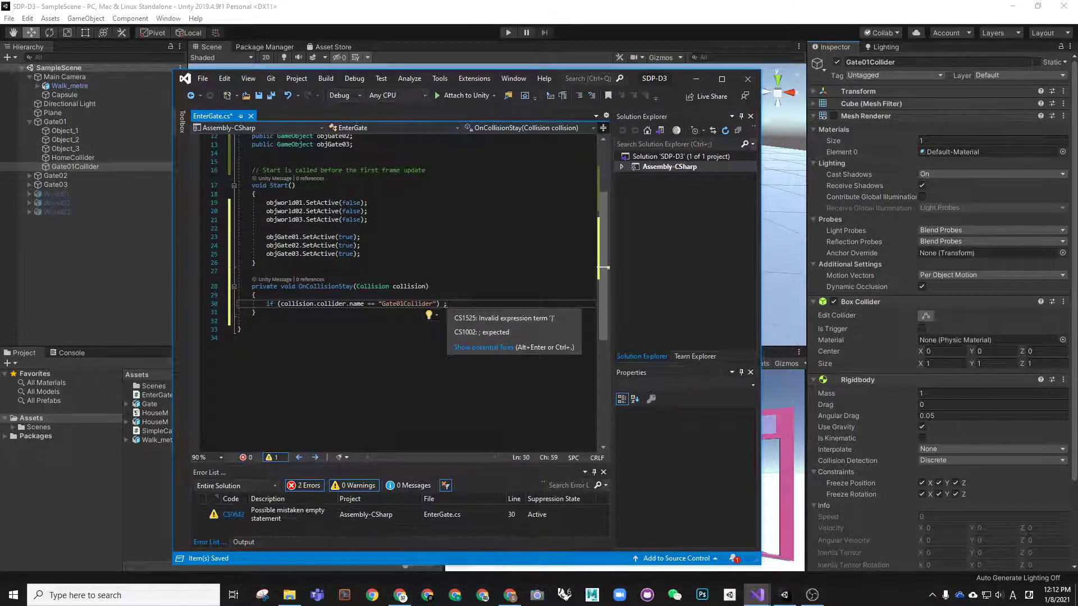
pyautogui.press('Return')
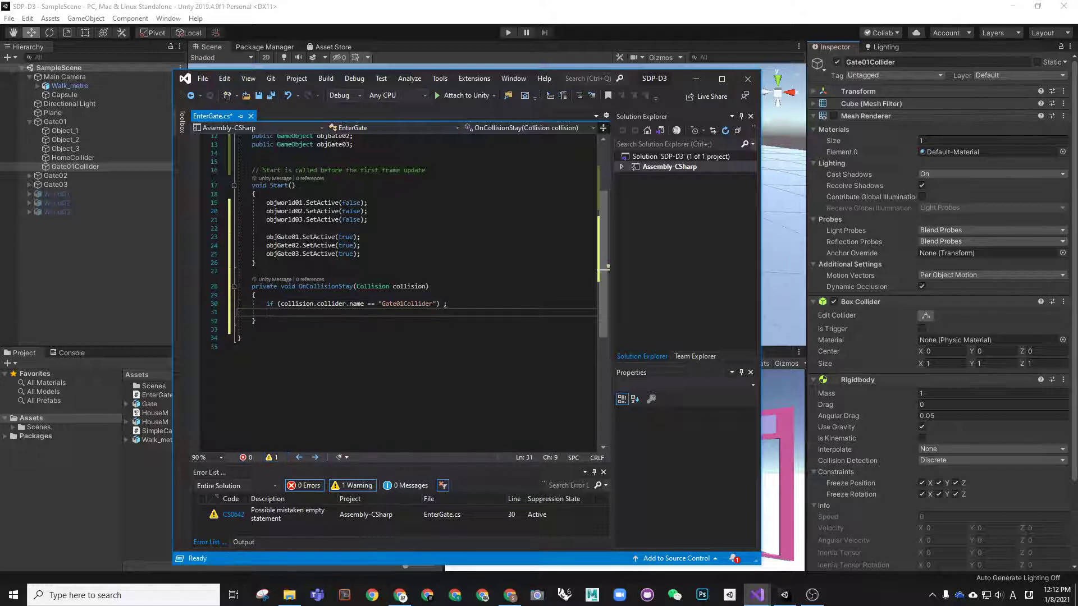
pyautogui.press('BackSpace')
pyautogui.press('BackSpace')
pyautogui.press('BackSpace')
pyautogui.press('Return')
pyautogui.write('{')
pyautogui.press('Return')
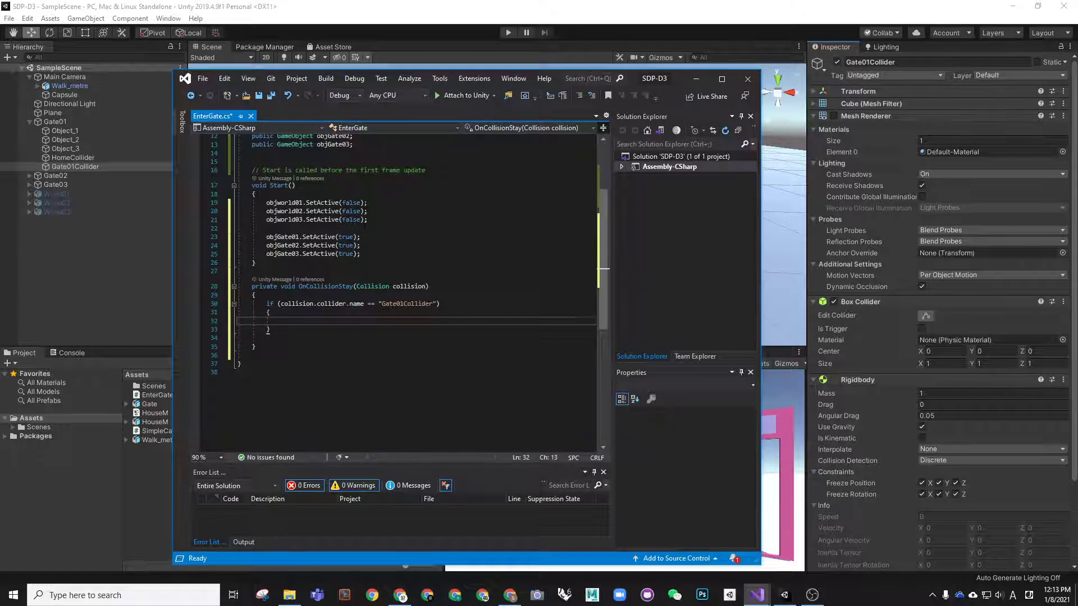
# Copy the objworld01 SetActive line from Start into the if block and set it to true.
pyautogui.moveTo(367, 202); pyautogui.dragTo(264, 203)
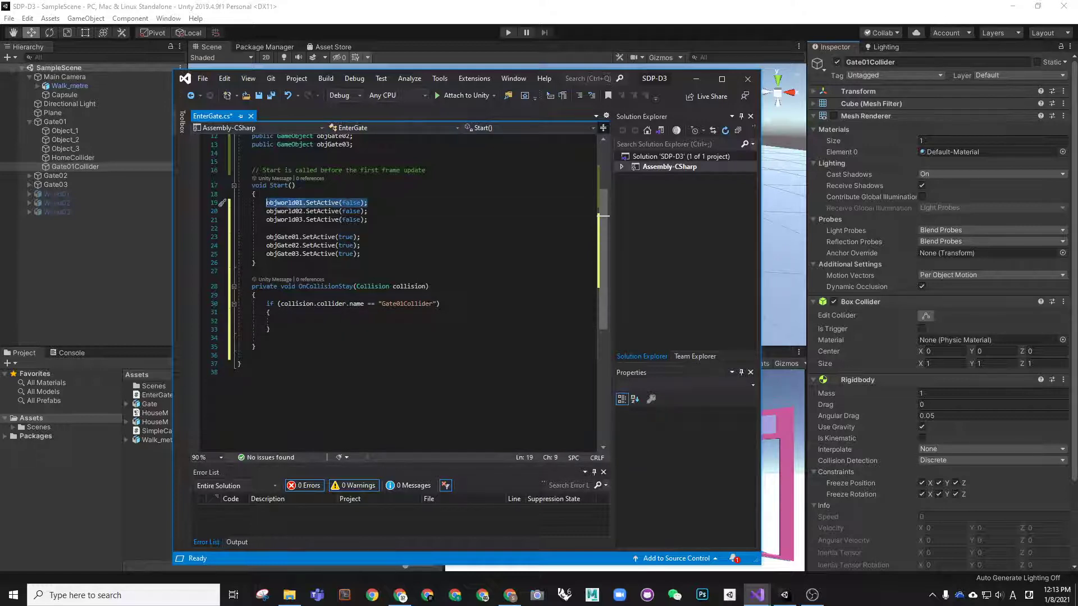
pyautogui.hotkey('ctrl', 'c')
pyautogui.click(288, 321)
pyautogui.hotkey('ctrl', 'v')
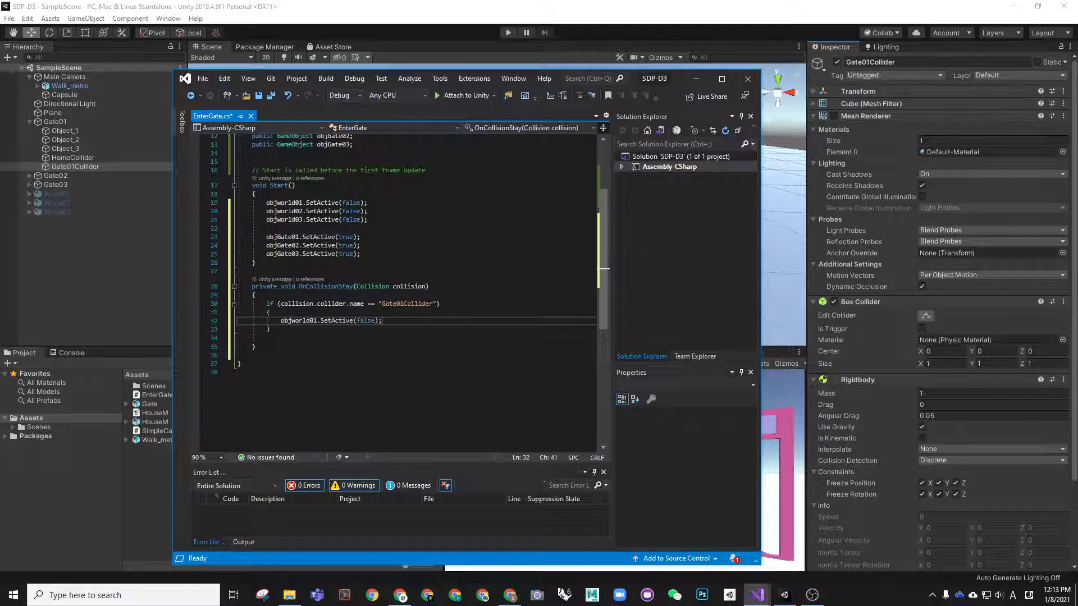
pyautogui.doubleClick(366, 321)
pyautogui.write('true')
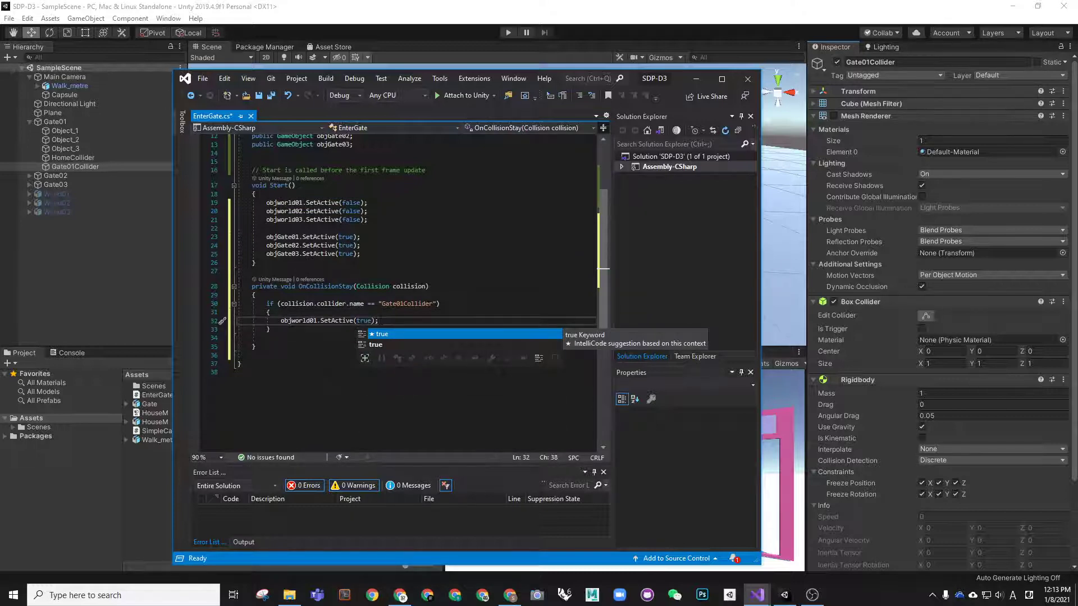
# Replace that line with all six world and gate SetActive lines copied from Start.
pyautogui.moveTo(361, 254); pyautogui.dragTo(260, 212)
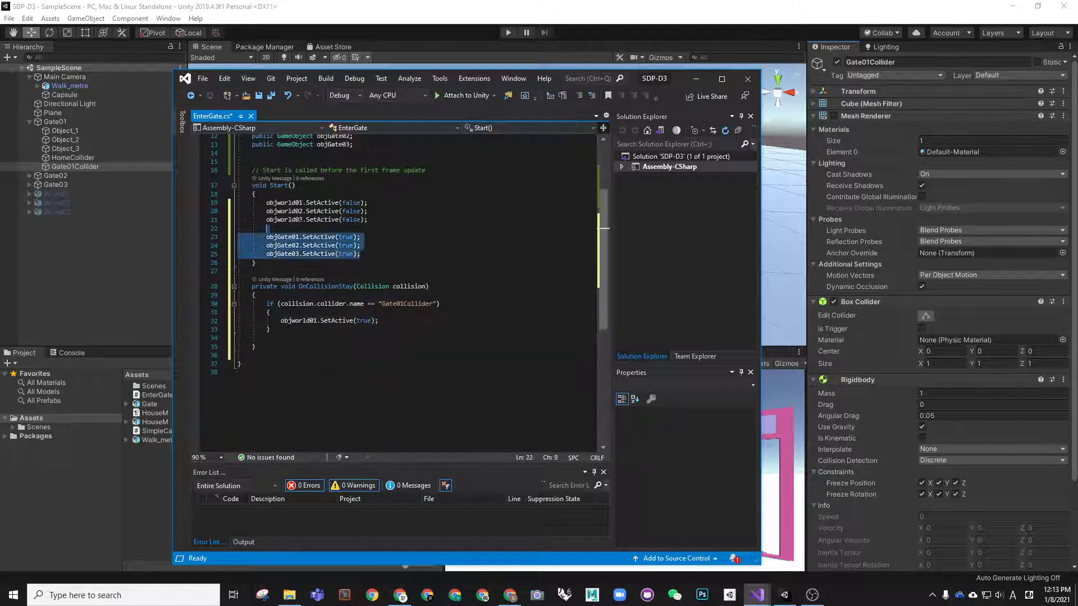
pyautogui.moveTo(360, 255); pyautogui.dragTo(264, 203)
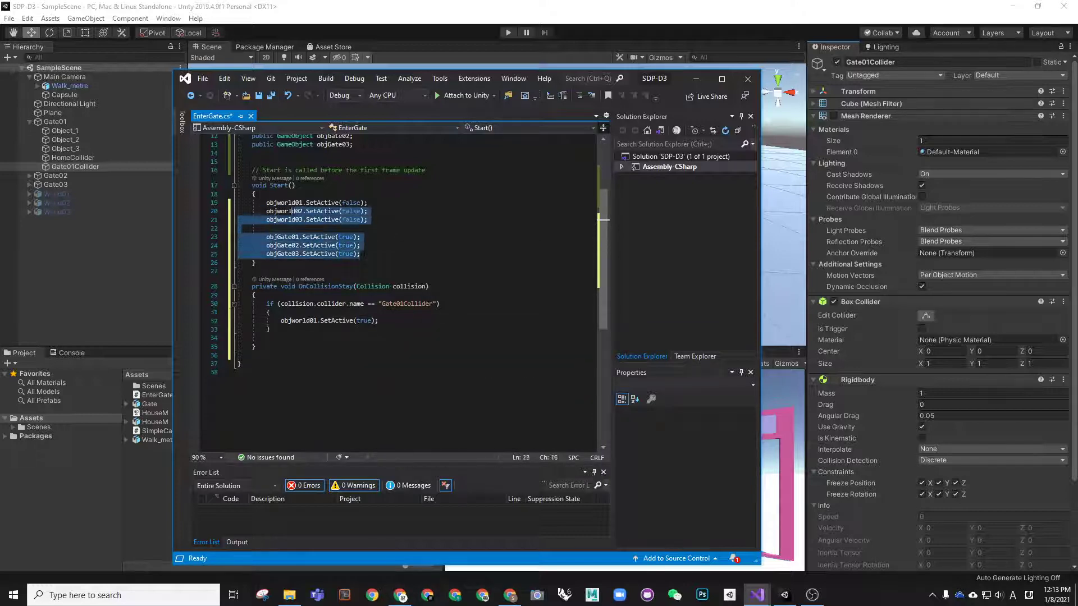
pyautogui.hotkey('ctrl', 'c')
pyautogui.moveTo(281, 320); pyautogui.dragTo(379, 321)
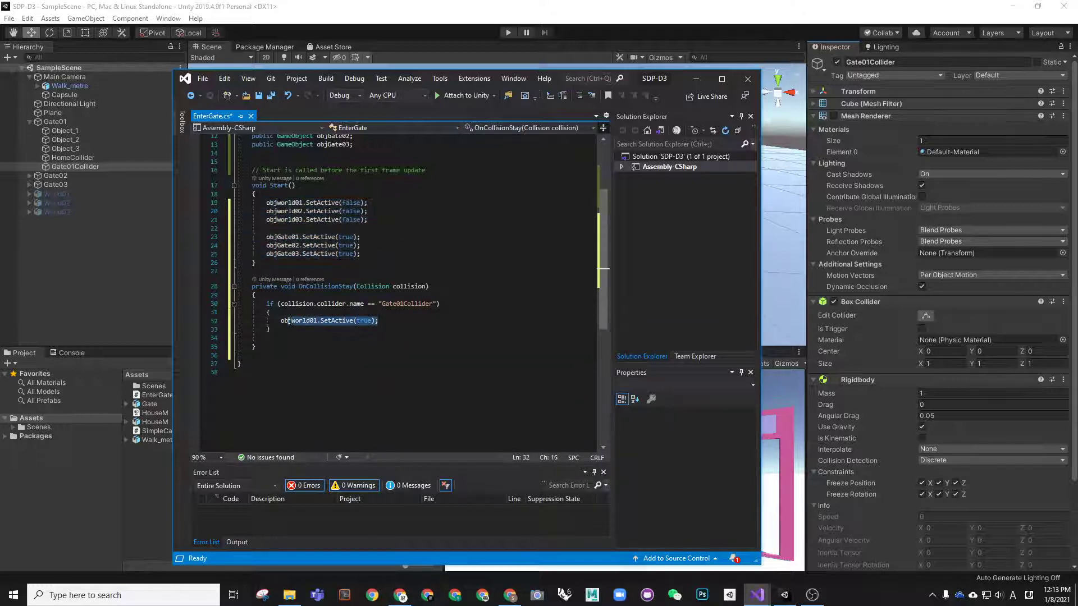
pyautogui.hotkey('ctrl', 'v')
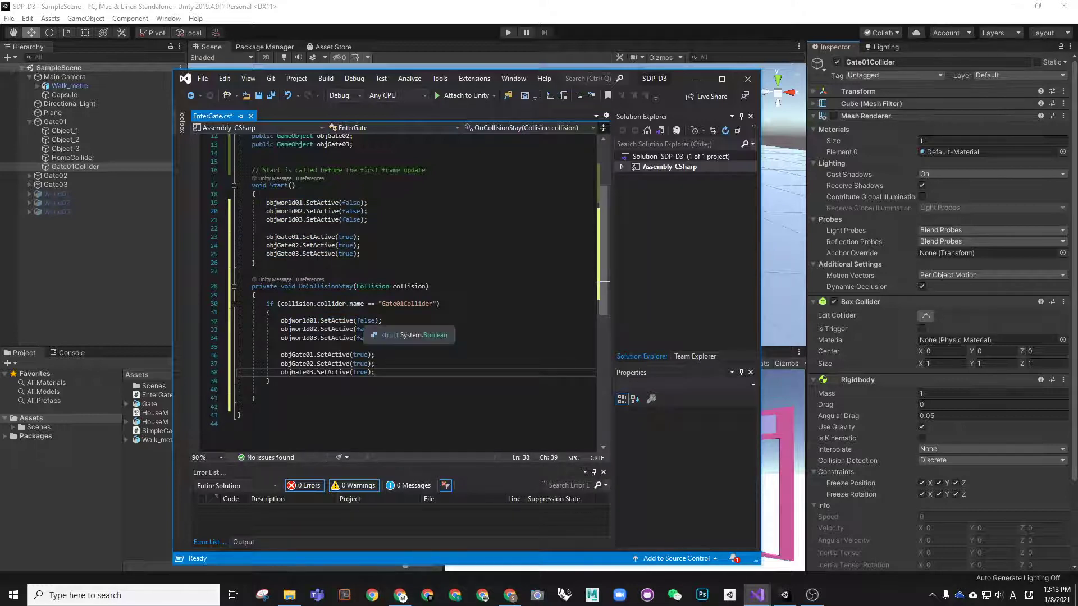
# In the Gate01Collider block, set objworld01 to true and objGate02 and objGate03 to false.
pyautogui.doubleClick(366, 320)
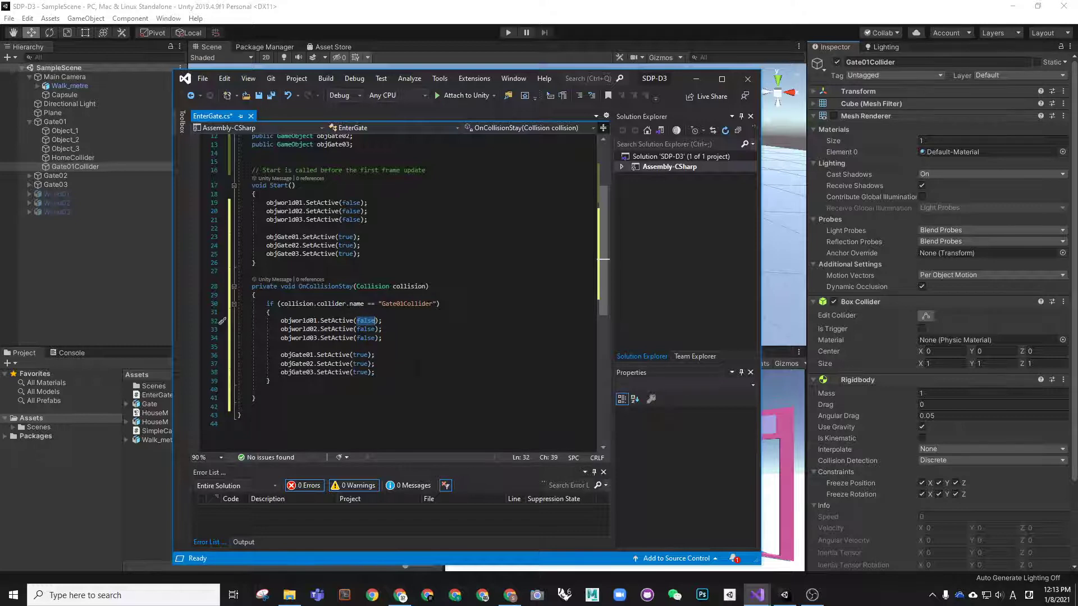
pyautogui.write('t')
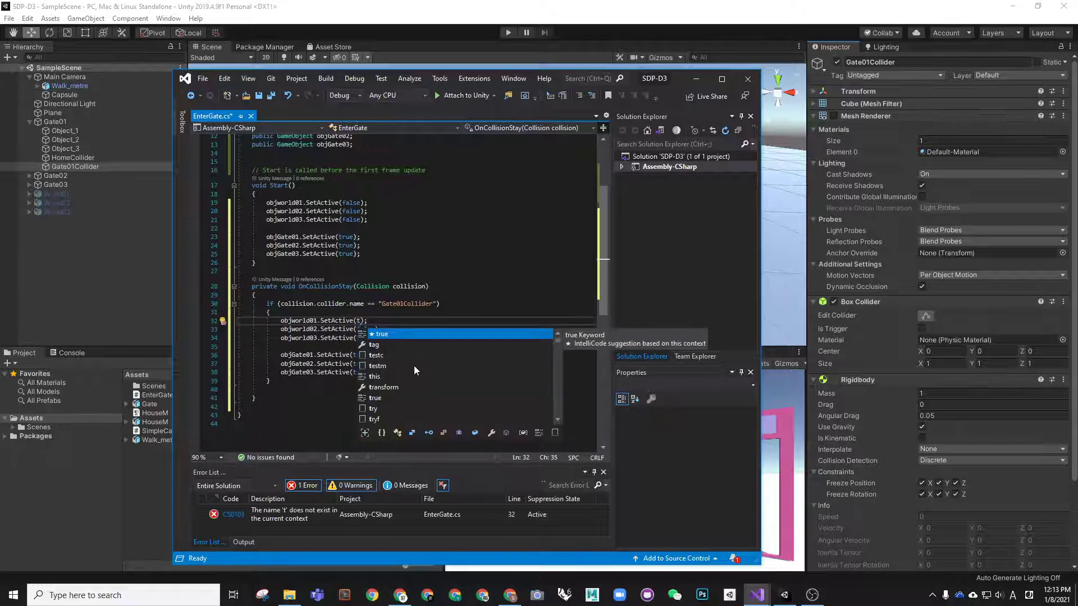
pyautogui.write('rue')
pyautogui.click(360, 364)
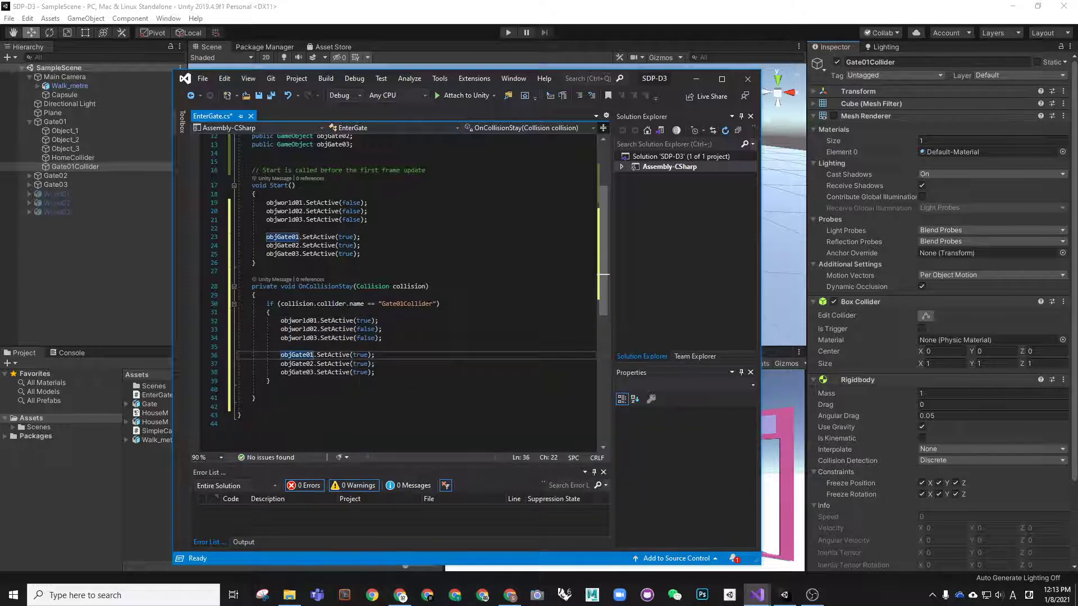
pyautogui.doubleClick(360, 363)
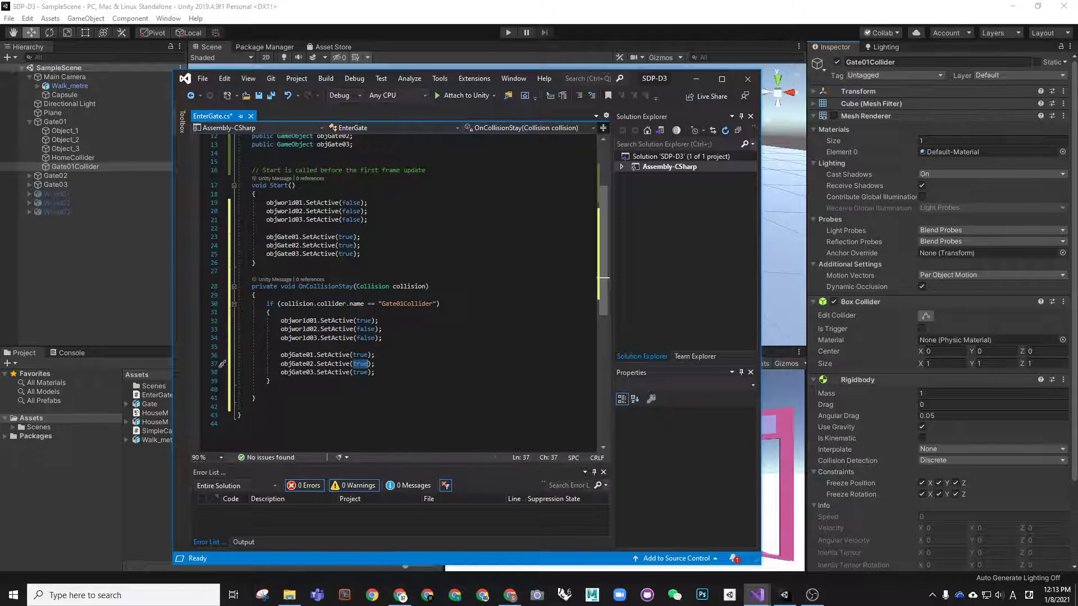
pyautogui.write('false')
pyautogui.click(317, 364)
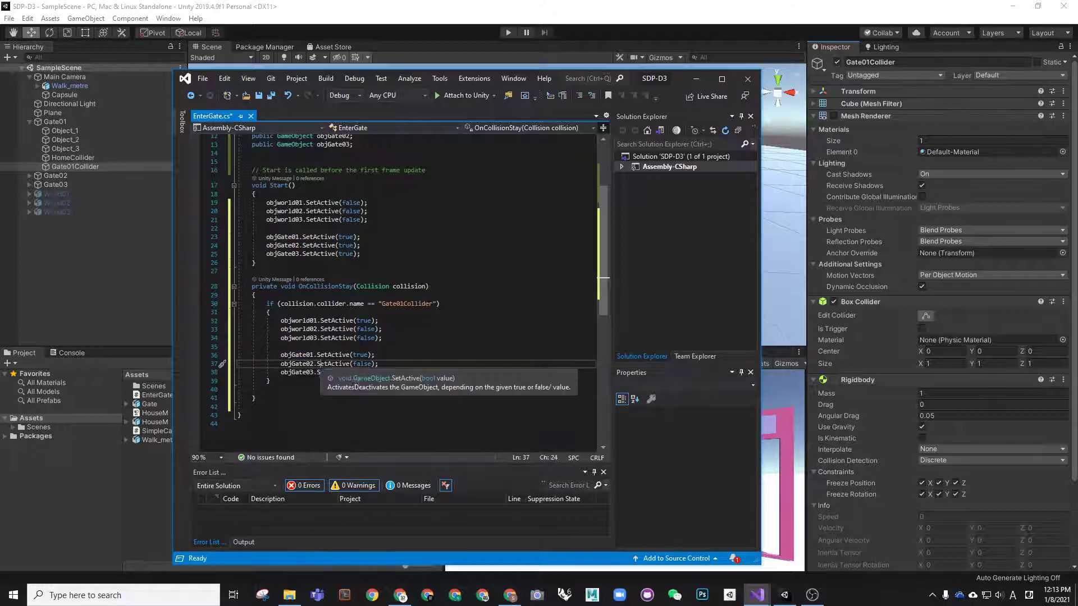
pyautogui.click(355, 372)
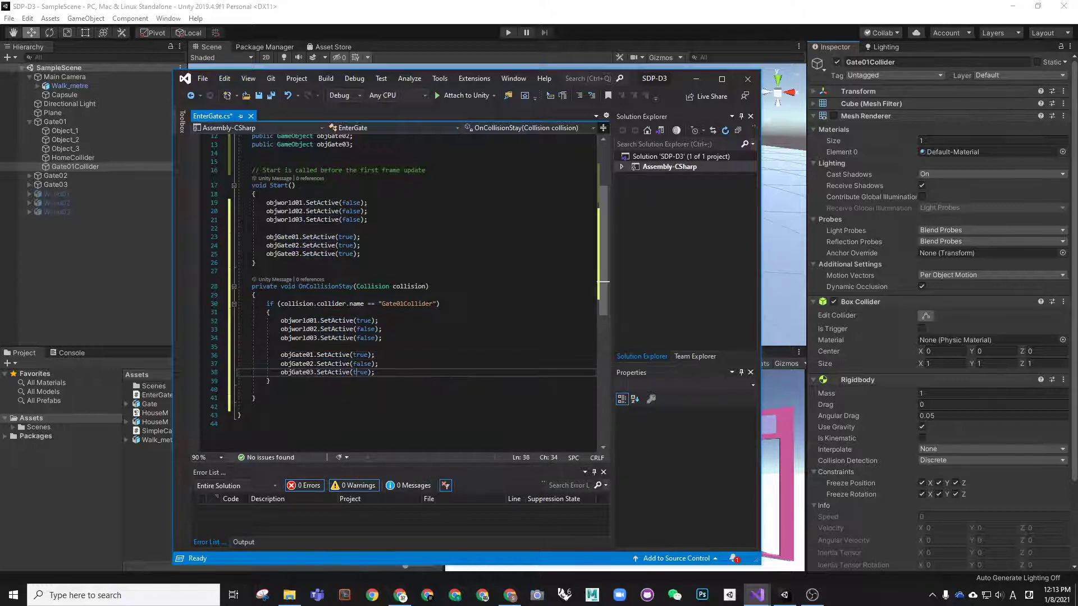
pyautogui.doubleClick(355, 372)
pyautogui.write('false')
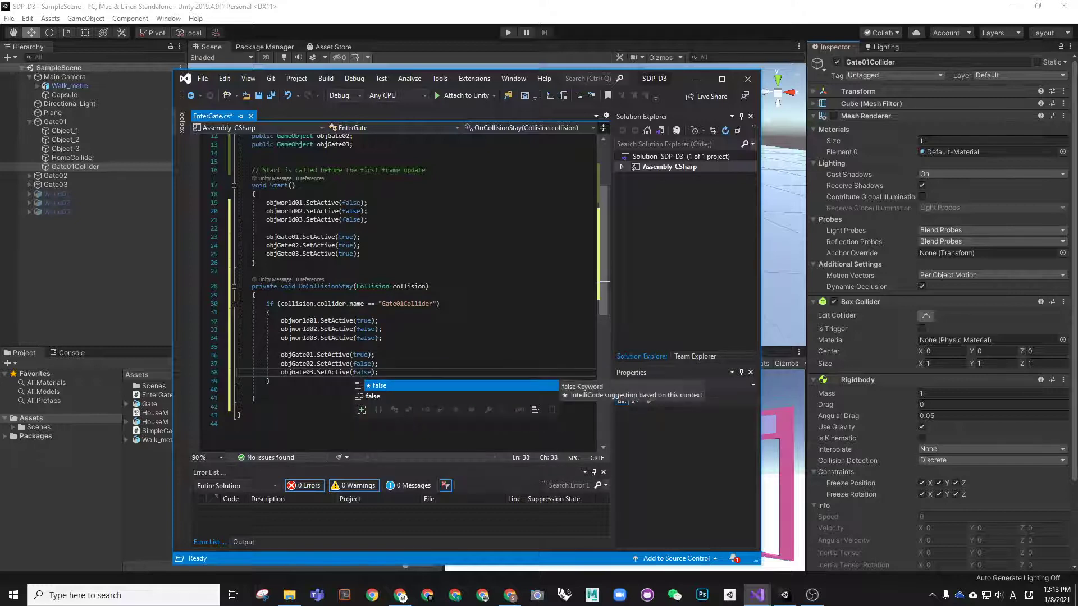
pyautogui.click(269, 381)
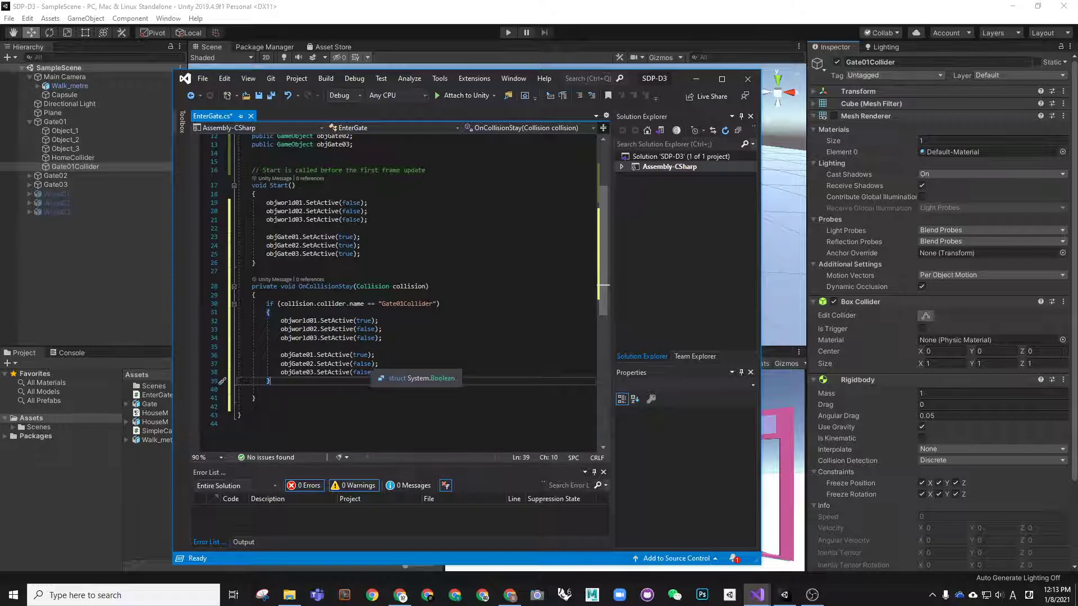
pyautogui.press('Return')
pyautogui.scroll(-1, 359, 350)
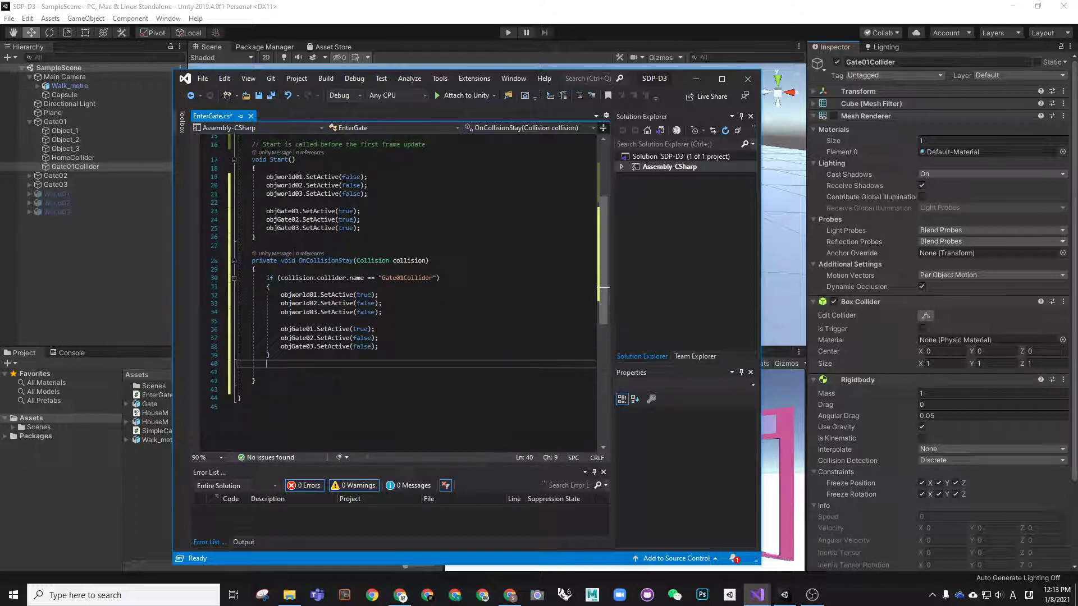
# Duplicate the Gate01Collider block as an else-if branch testing for 'Gate02Collider'.
pyautogui.write('else')
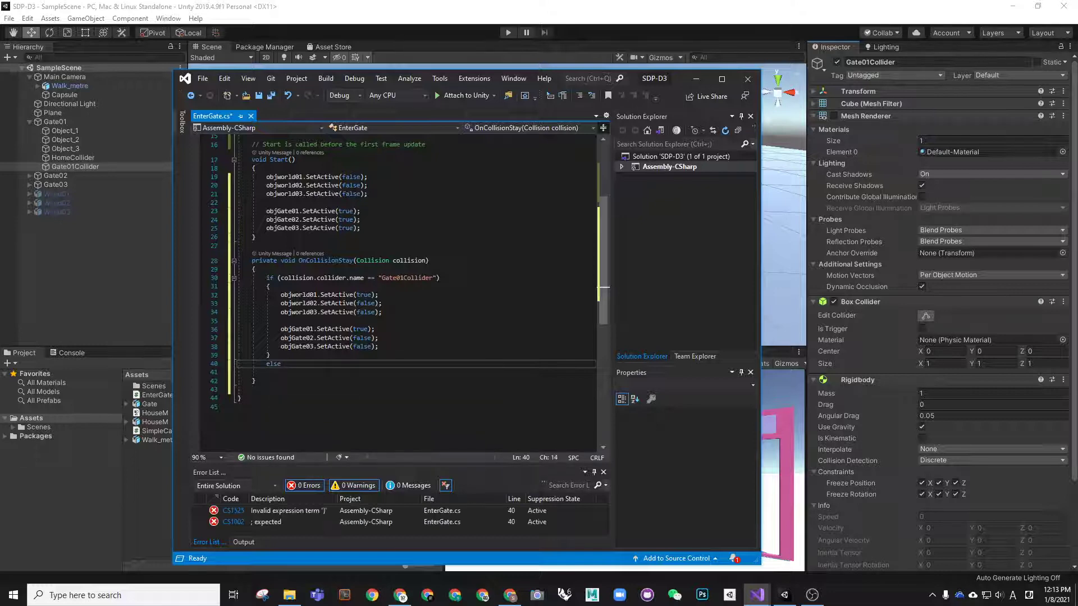
pyautogui.moveTo(270, 355); pyautogui.dragTo(263, 280)
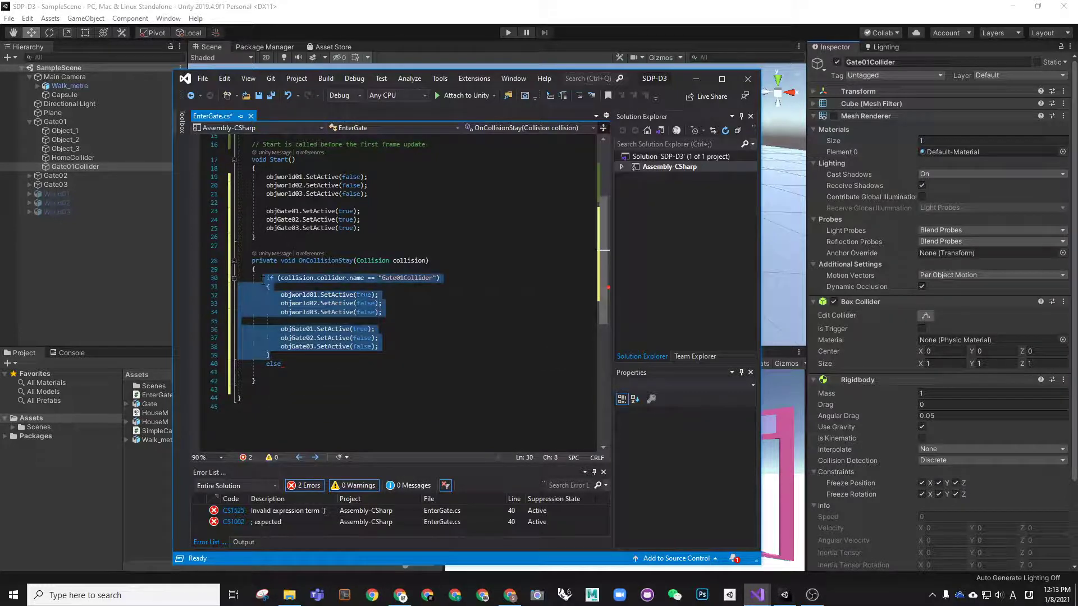
pyautogui.click(267, 364)
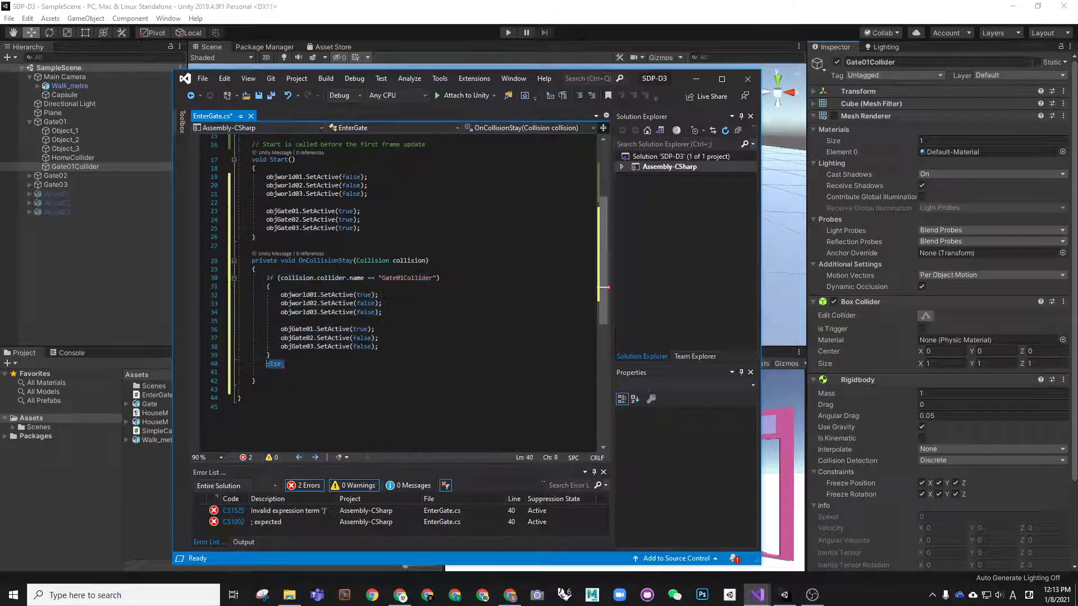
pyautogui.hotkey('ctrl', 'v')
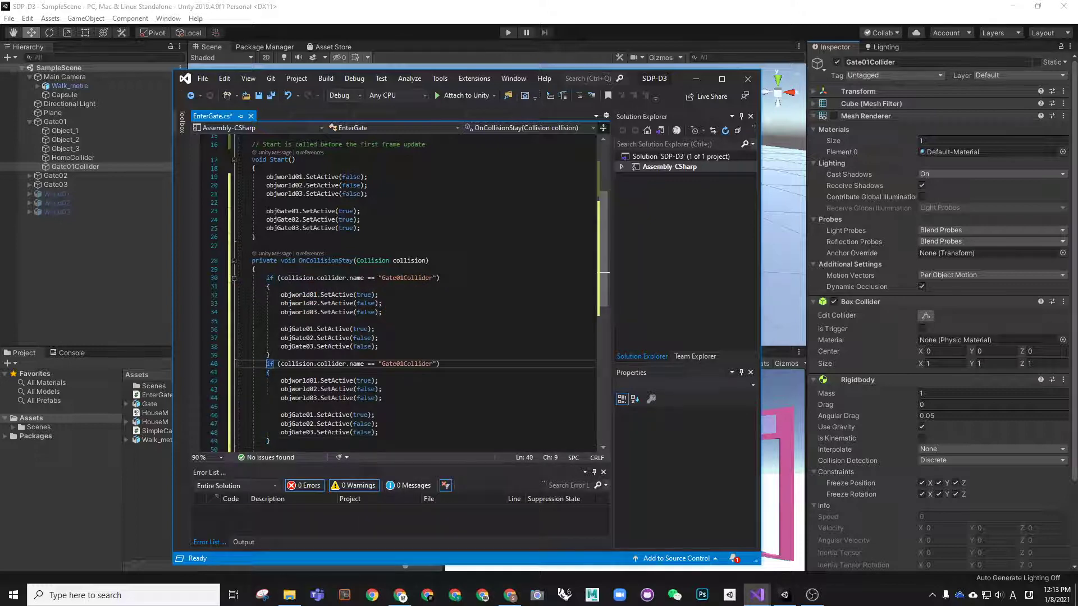
pyautogui.write('else')
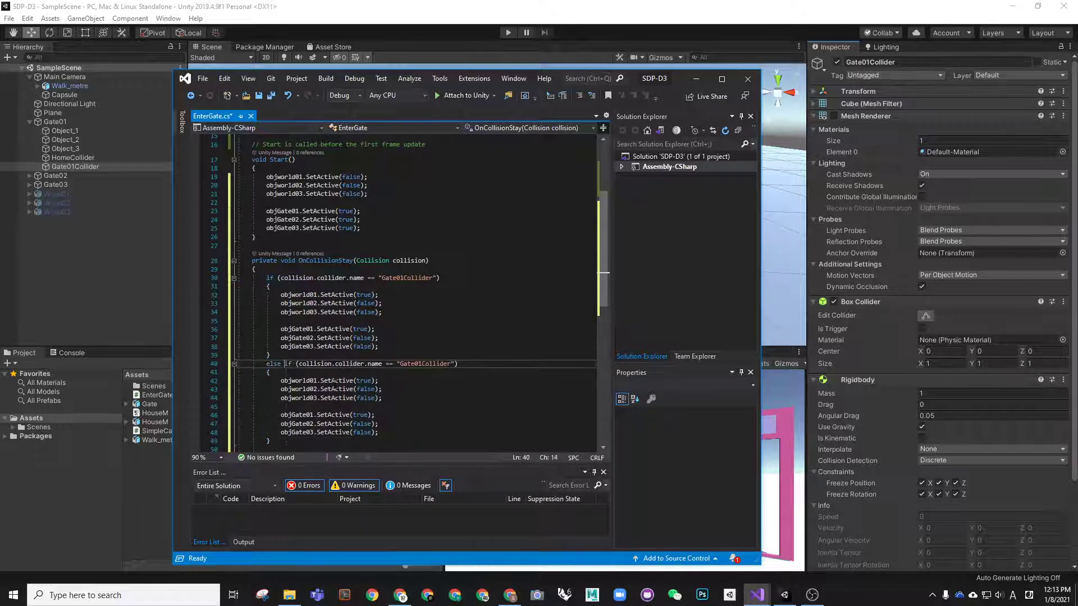
pyautogui.scroll(-1, 404, 292)
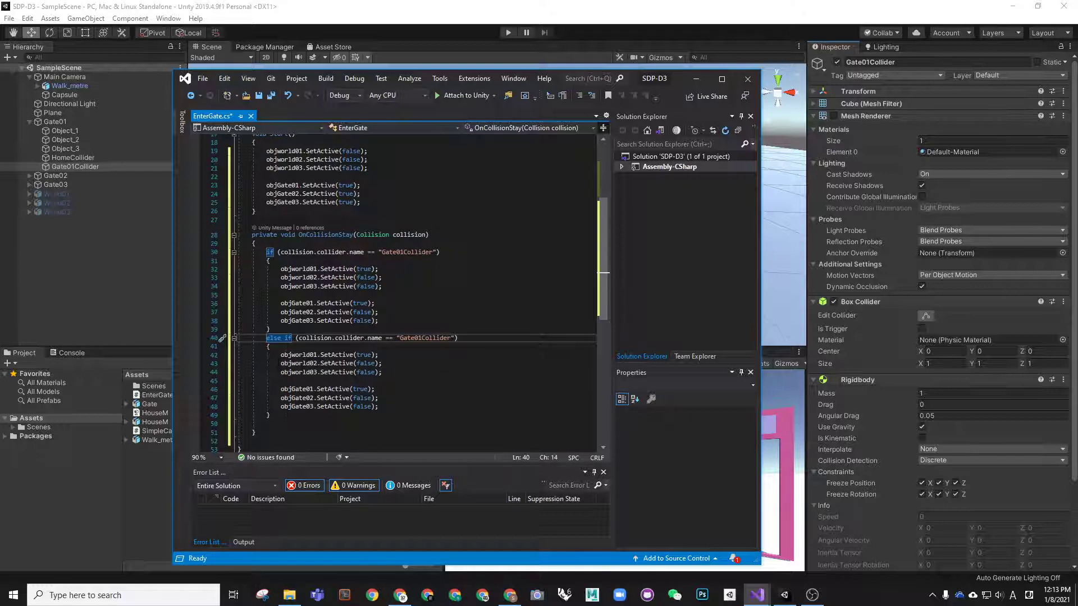
pyautogui.click(422, 338)
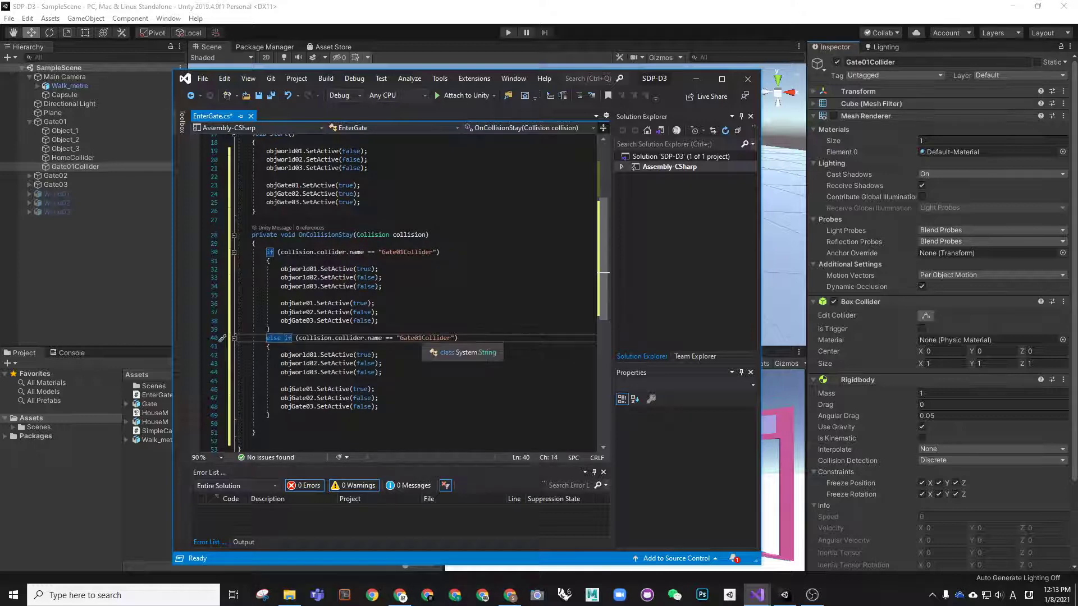
pyautogui.press('BackSpace')
pyautogui.write('2')
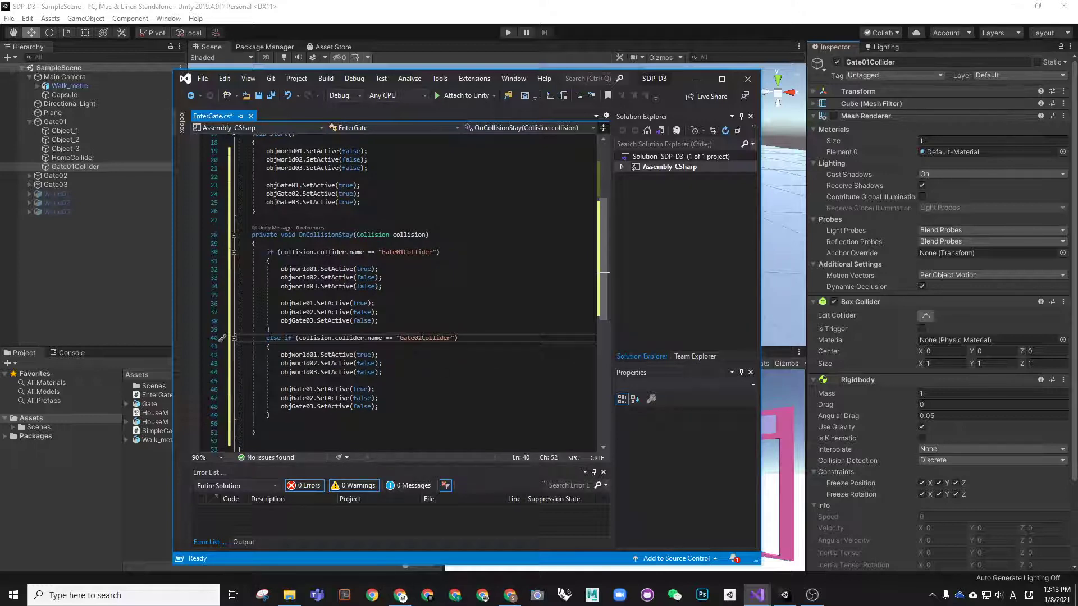
# In the Gate02Collider branch, set objworld01 to false and objworld02 to true.
pyautogui.doubleClick(363, 354)
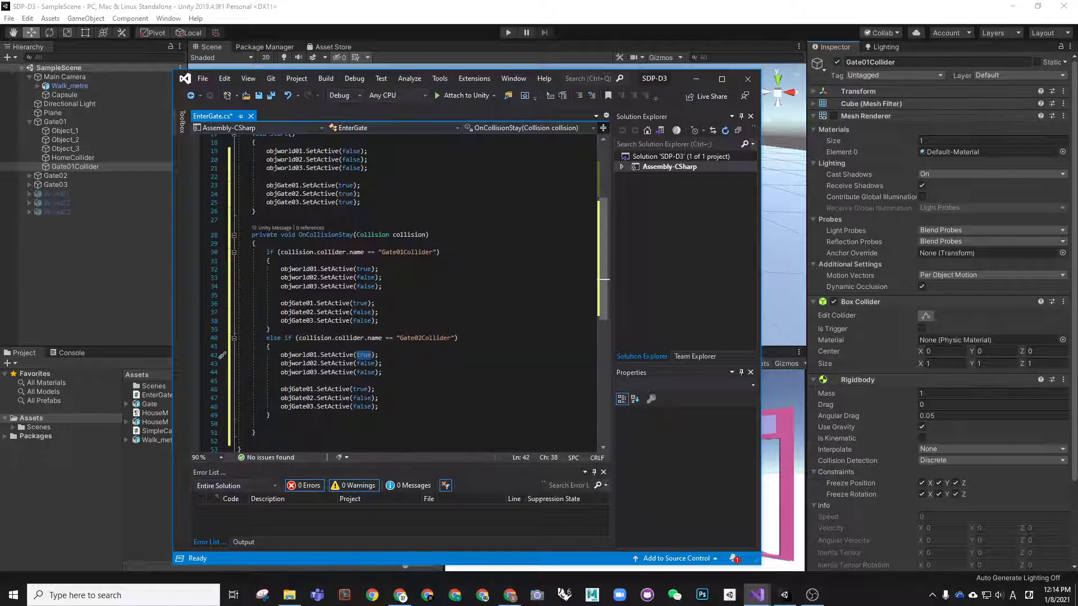
pyautogui.write('false')
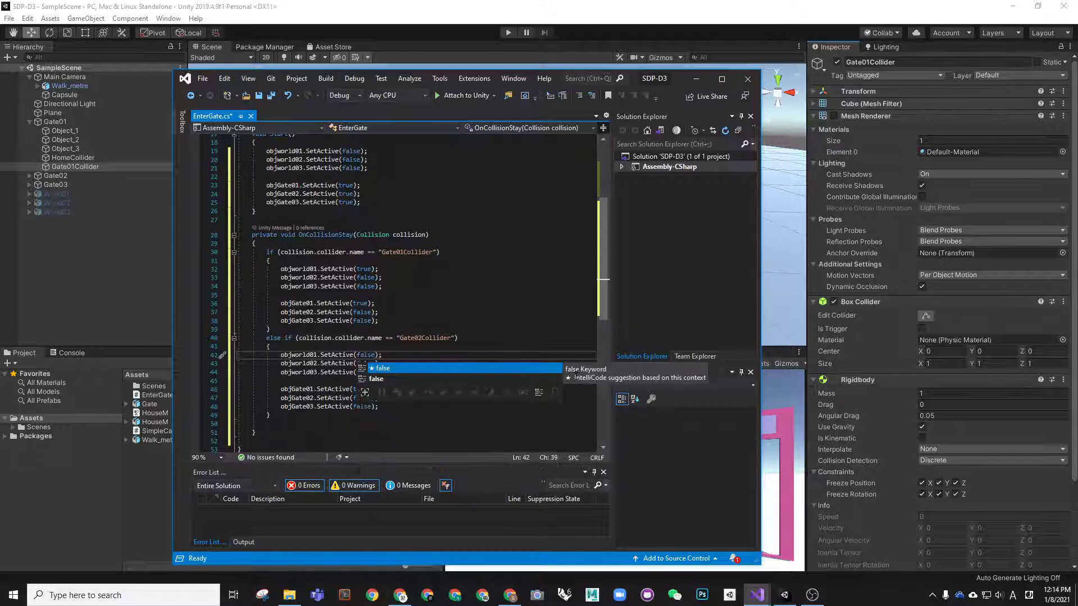
pyautogui.press('Escape')
pyautogui.press('Down')
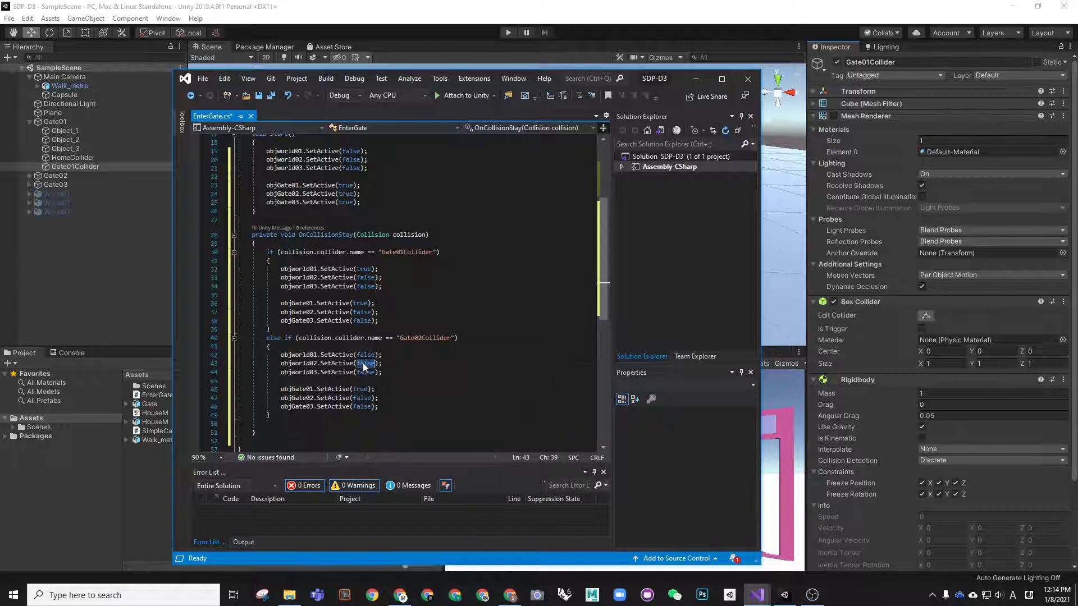
pyautogui.write('rue')
pyautogui.click(329, 355)
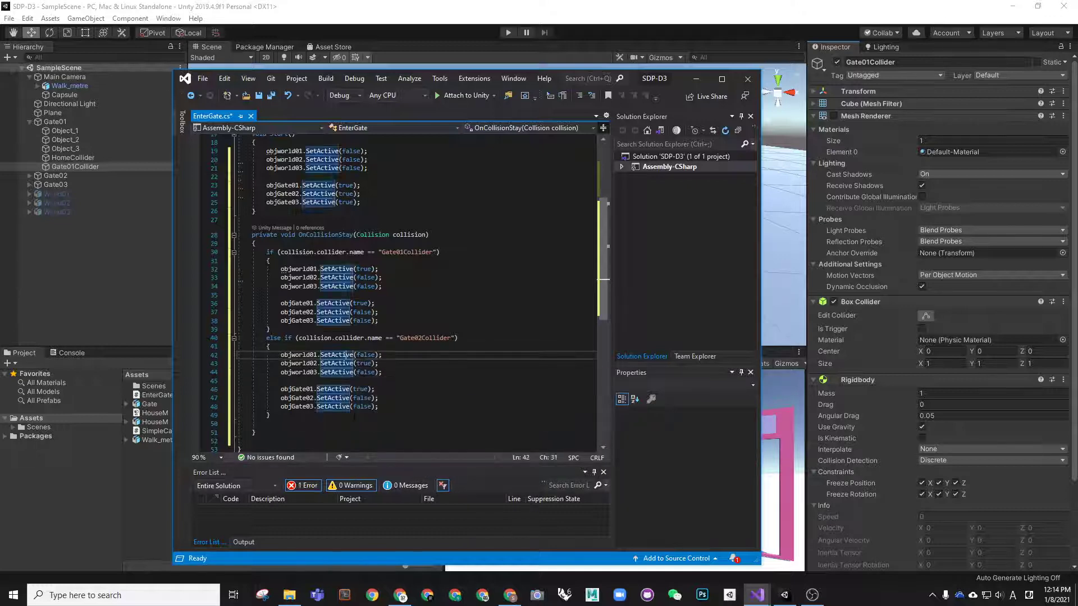
# Set objGate01 to false and objGate02 to true in the Gate02Collider branch.
pyautogui.doubleClick(361, 390)
pyautogui.write('fals')
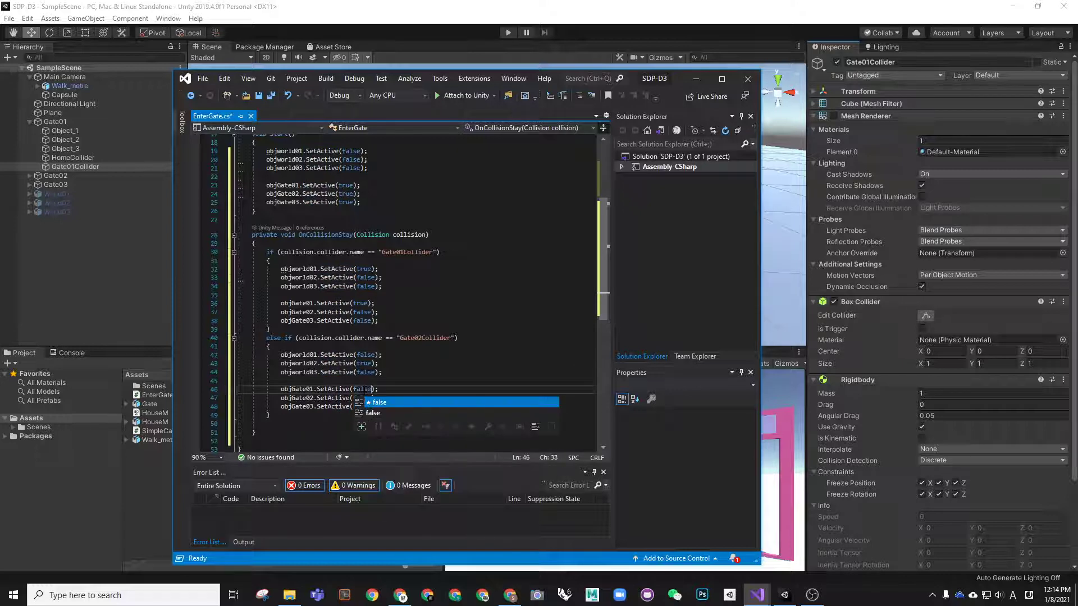
pyautogui.press('Tab')
pyautogui.press('Down')
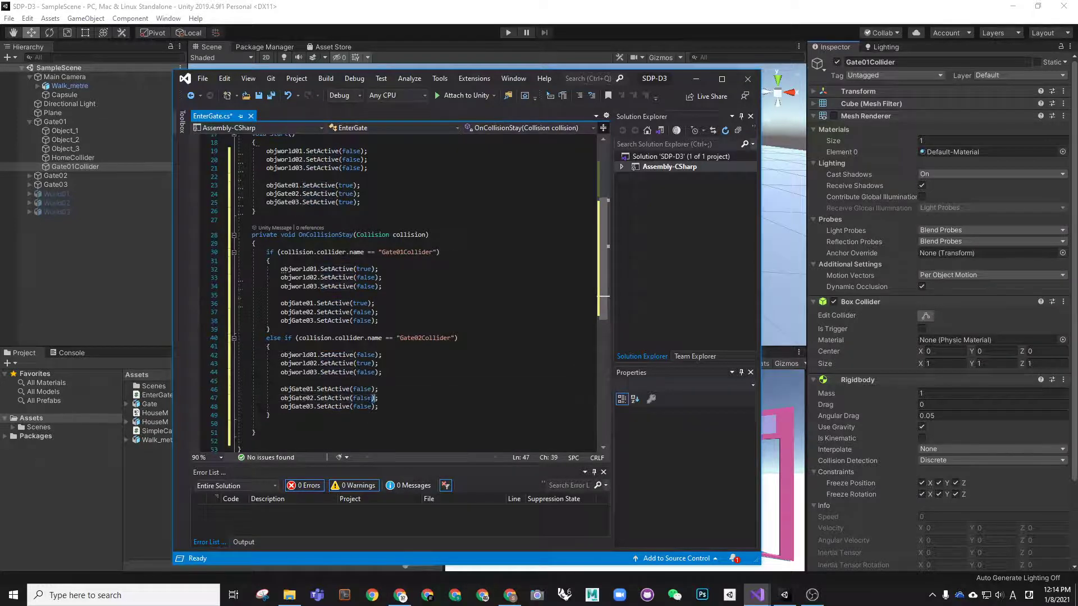
pyautogui.doubleClick(362, 399)
pyautogui.write('tru')
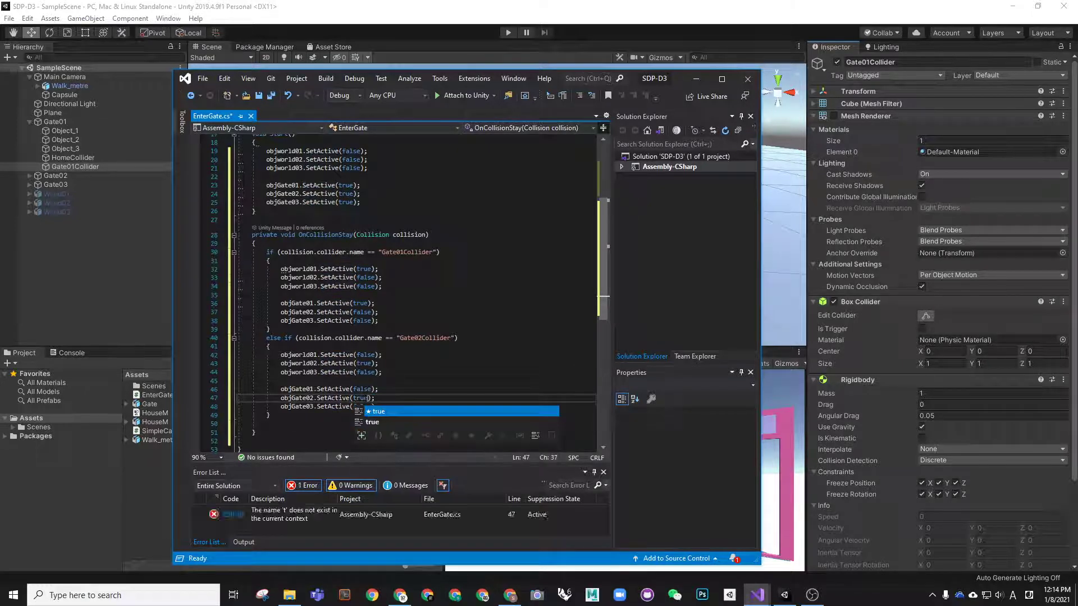
pyautogui.press('Tab')
pyautogui.click(292, 416)
pyautogui.scroll(-3, 292, 416)
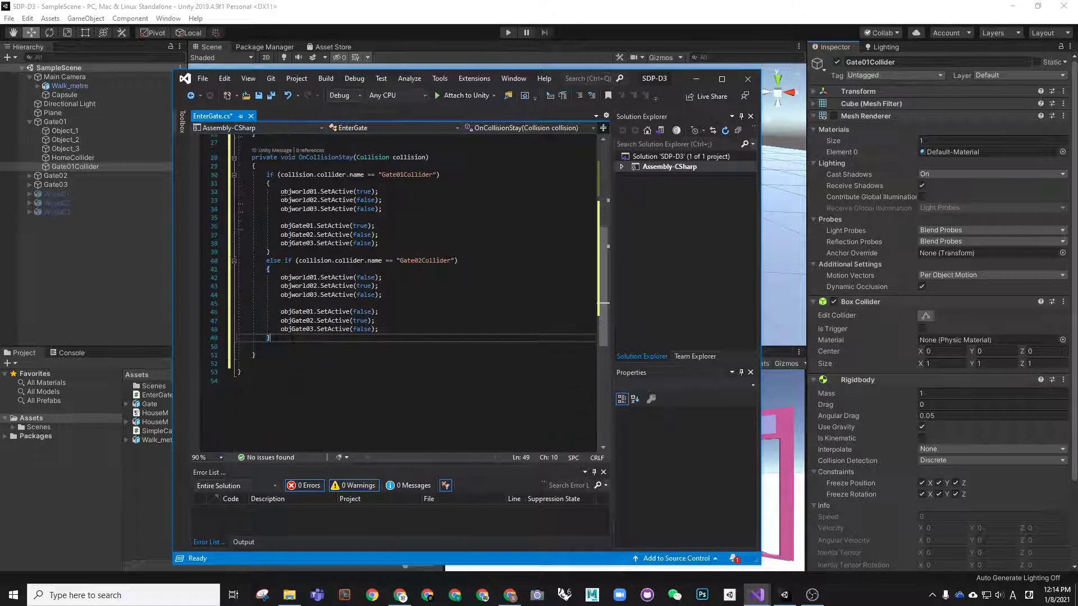
pyautogui.moveTo(292, 338); pyautogui.dragTo(255, 260)
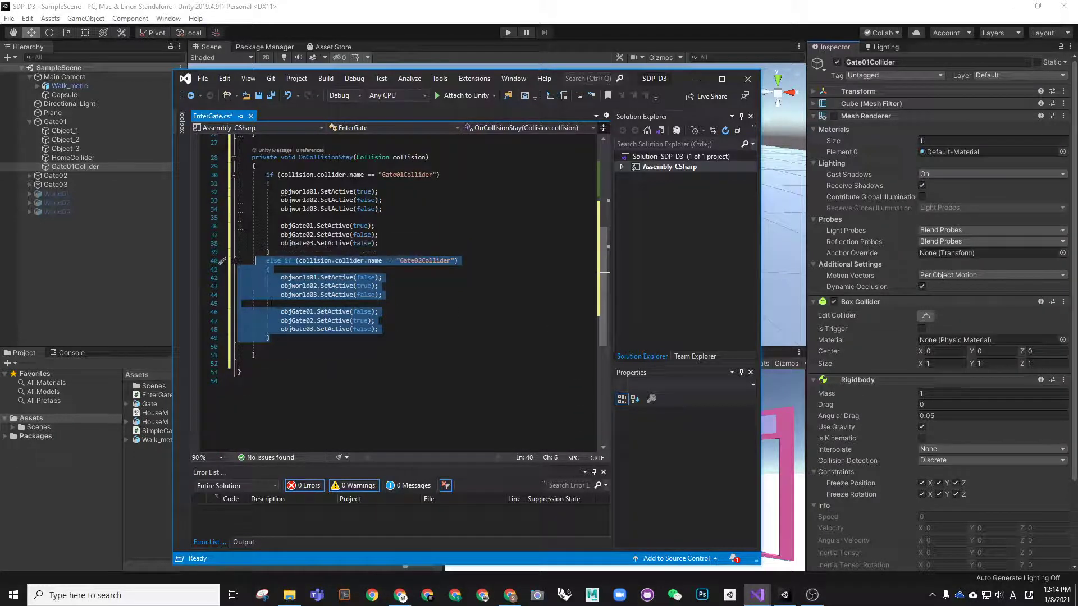
# Duplicate the Gate02Collider branch as a new else-if testing for 'Gate03Collider'.
pyautogui.hotkey('ctrl', 'c')
pyautogui.click(270, 337)
pyautogui.press('Return')
pyautogui.hotkey('ctrl', 'v')
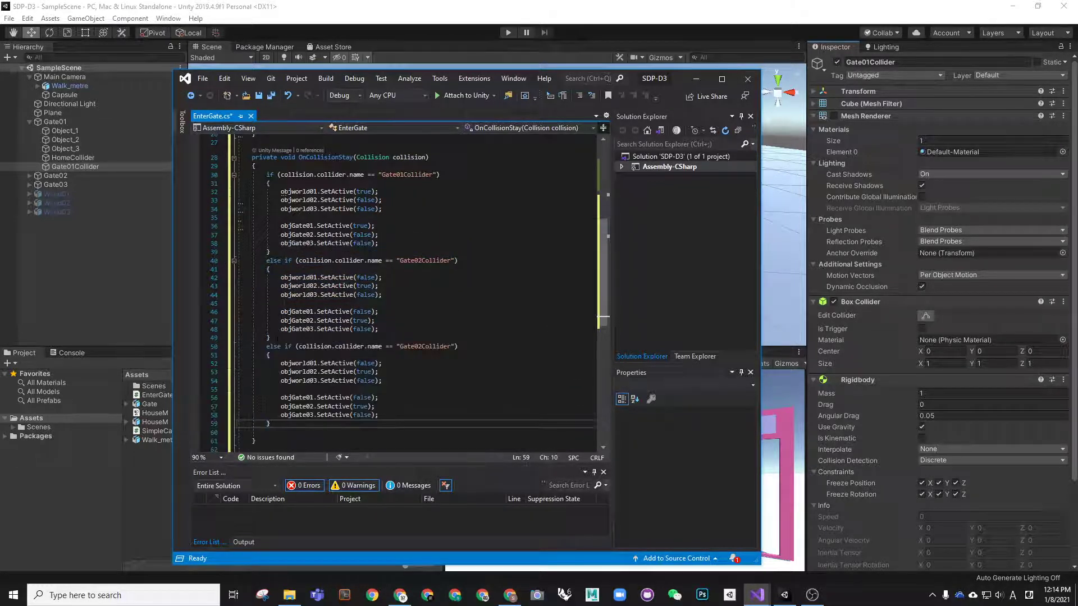
pyautogui.click(425, 347)
pyautogui.press('BackSpace')
pyautogui.write('3')
pyautogui.scroll(-1, 409, 295)
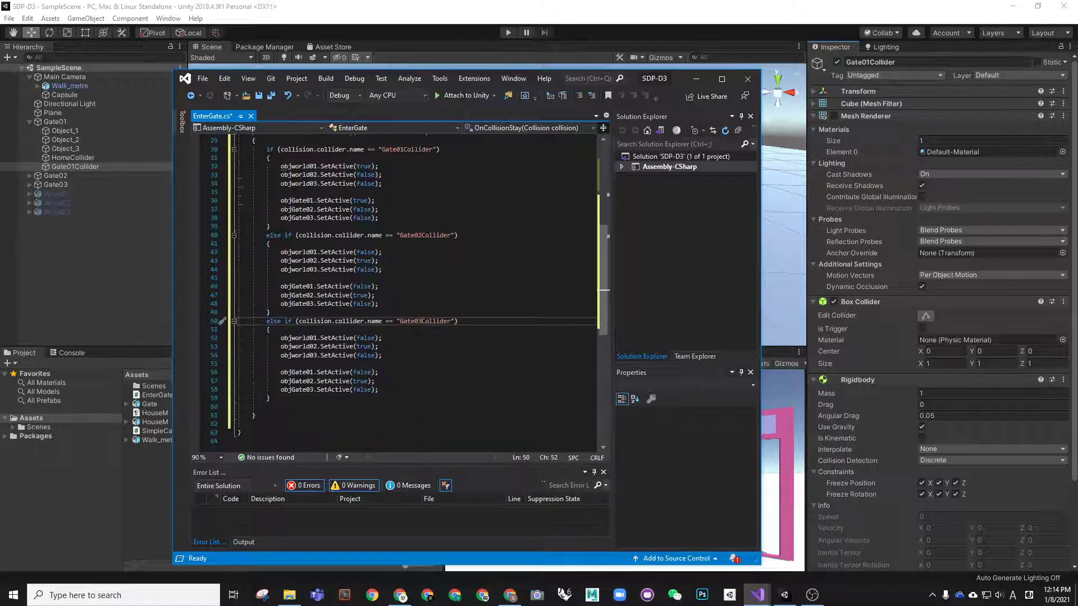
# In the Gate03Collider branch, set objworld02 to false and objworld03 to true.
pyautogui.doubleClick(364, 338)
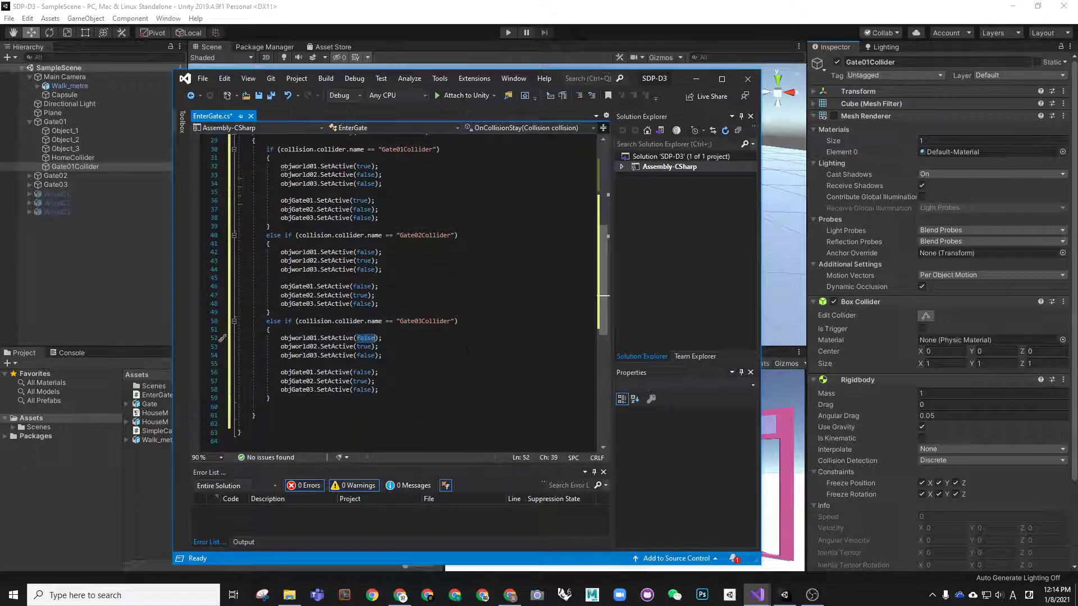
pyautogui.click(372, 347)
pyautogui.write('tru')
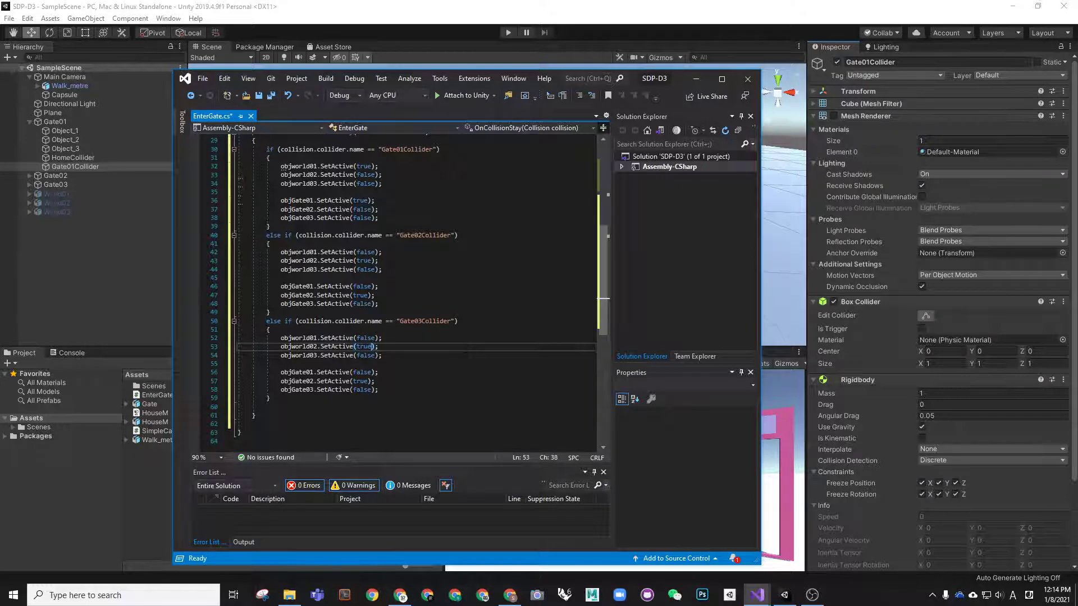
pyautogui.press('BackSpace')
pyautogui.press('BackSpace')
pyautogui.write('flase')
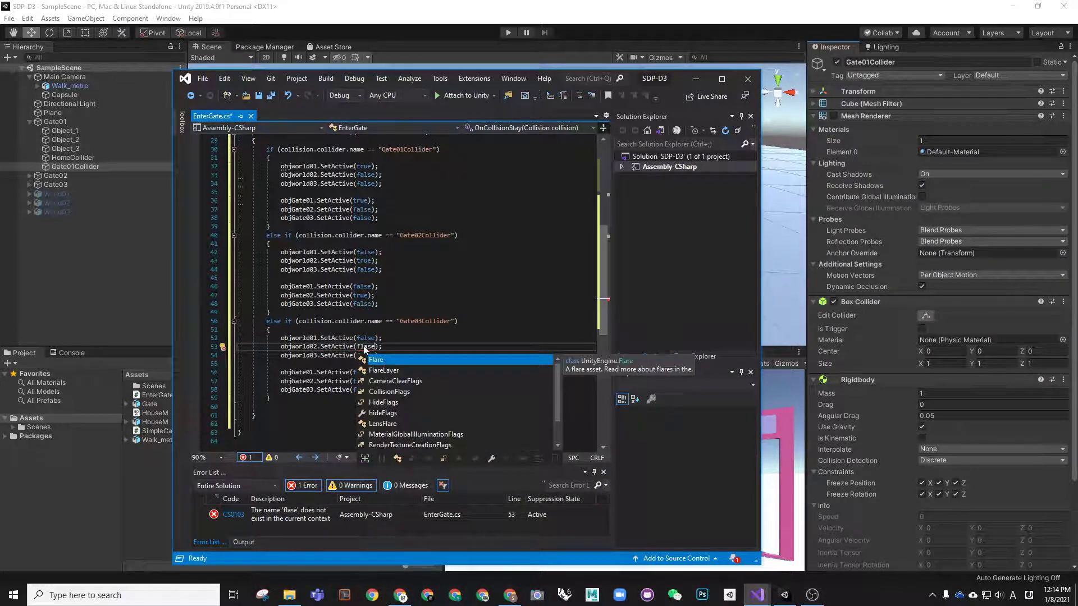
pyautogui.press('BackSpace')
pyautogui.press('BackSpace')
pyautogui.press('BackSpace')
pyautogui.write('alse')
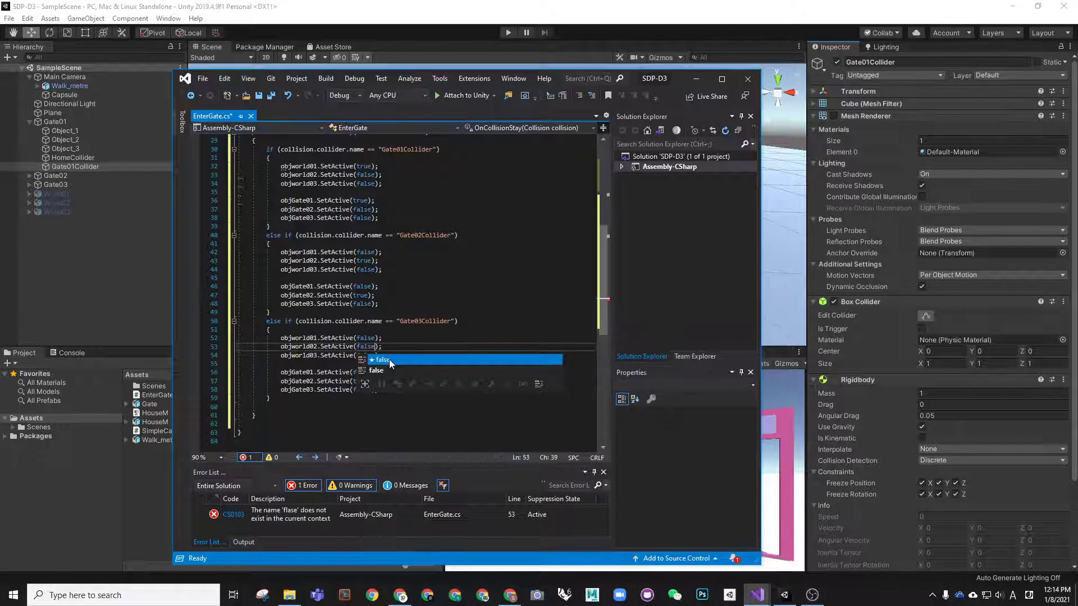
pyautogui.press('Tab')
pyautogui.press('Up')
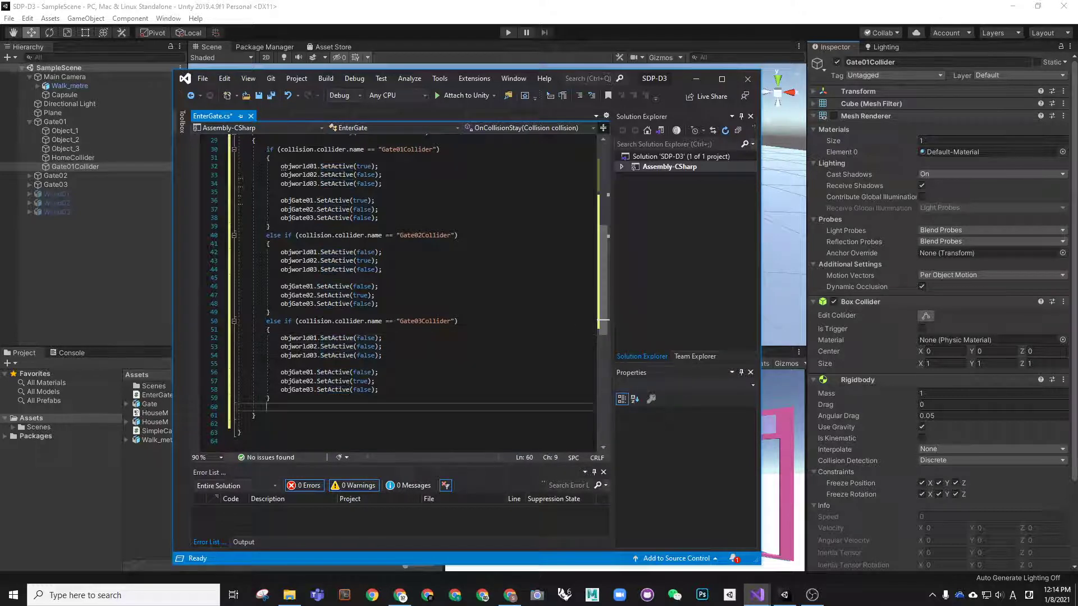
pyautogui.doubleClick(369, 356)
pyautogui.write('tru')
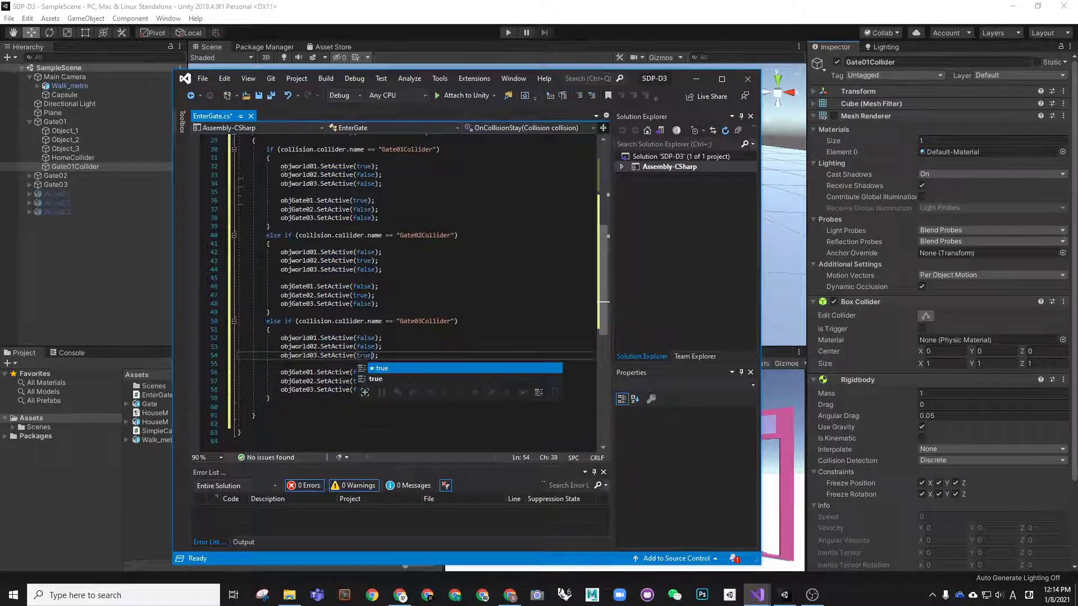
pyautogui.press('Tab')
# Set objGate02 to false and objGate03 to true in the Gate03Collider branch.
pyautogui.click(347, 381)
pyautogui.doubleClick(365, 381)
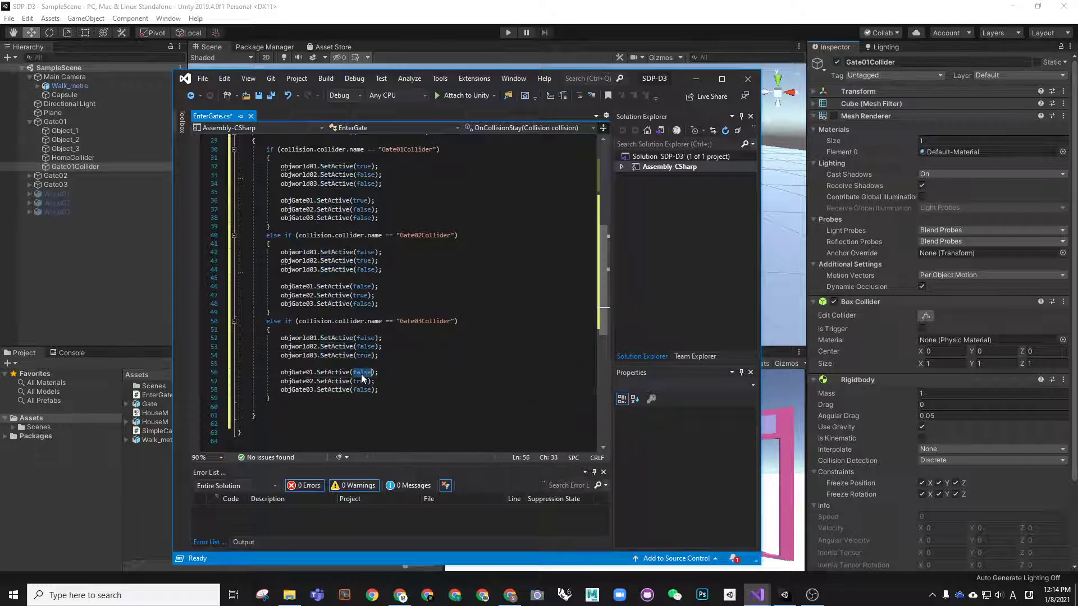
pyautogui.write('false')
pyautogui.doubleClick(362, 390)
pyautogui.write('tru')
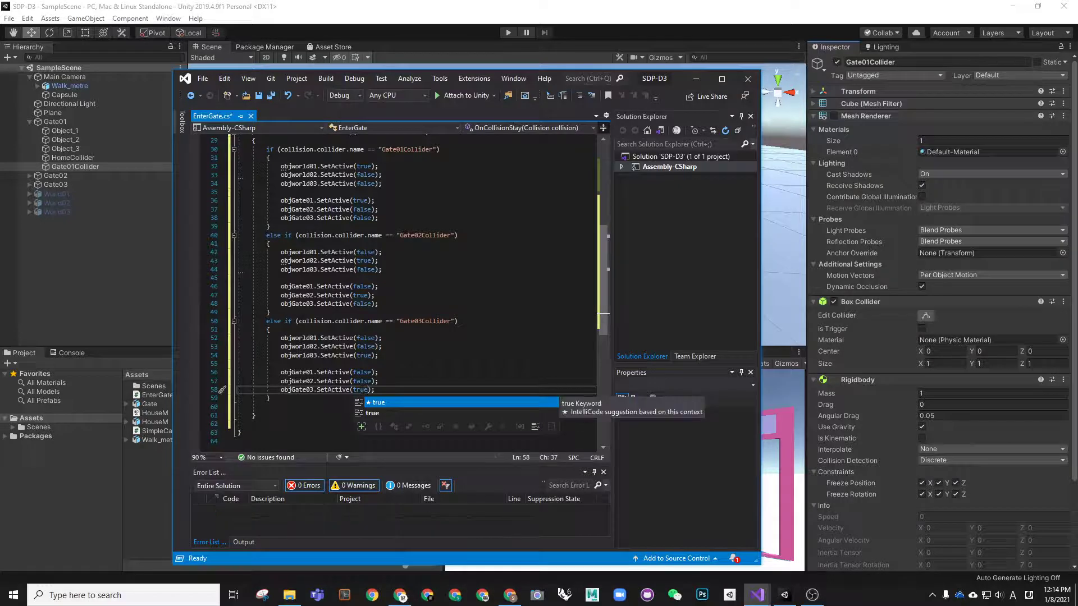
pyautogui.press('Escape')
pyautogui.press('Down')
pyautogui.press('End')
pyautogui.press('Return')
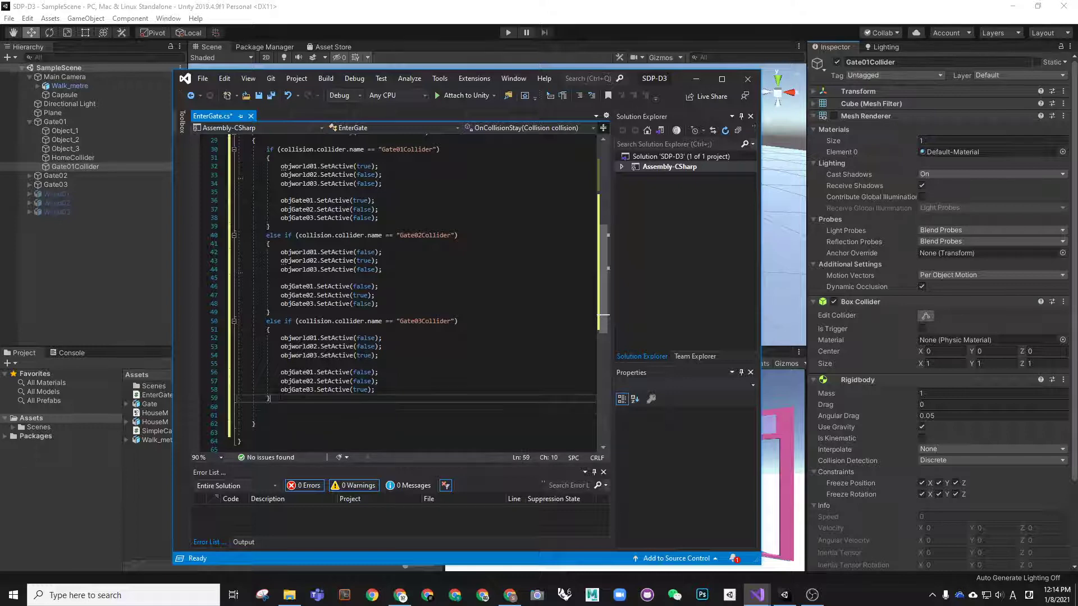
# Duplicate the Gate03Collider branch as a new else-if testing for 'HomeCollider'.
pyautogui.moveTo(267, 407); pyautogui.dragTo(253, 321)
pyautogui.press('Escape')
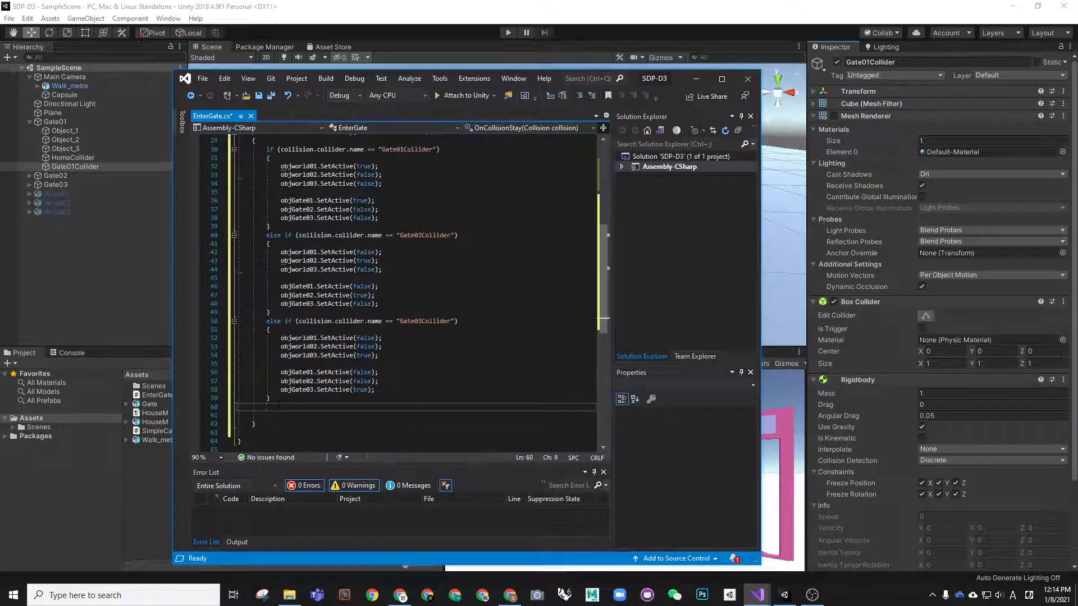
pyautogui.hotkey('ctrl', 'v')
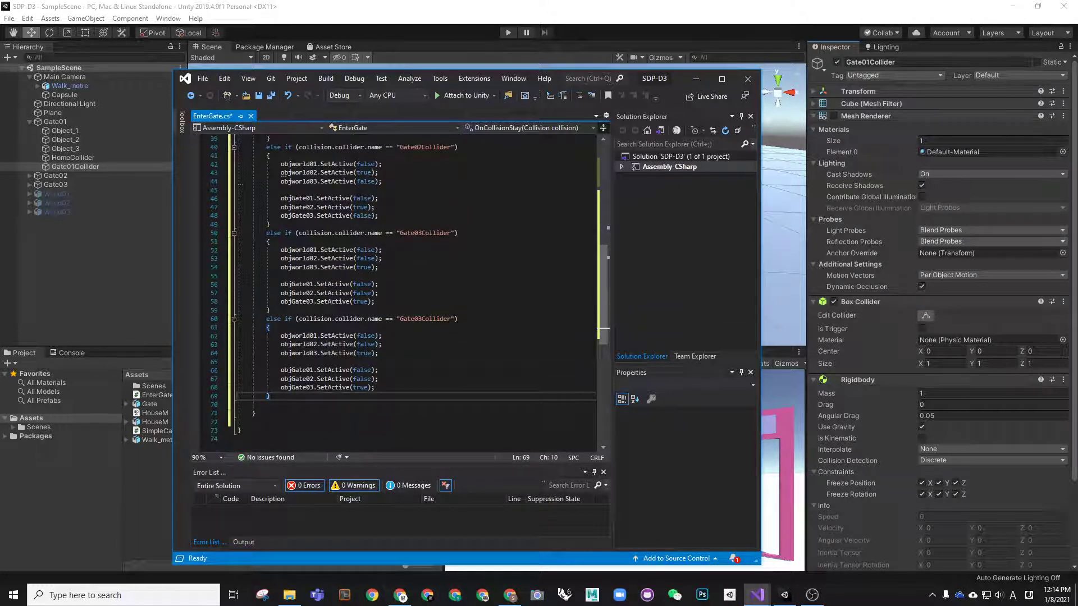
pyautogui.doubleClick(433, 320)
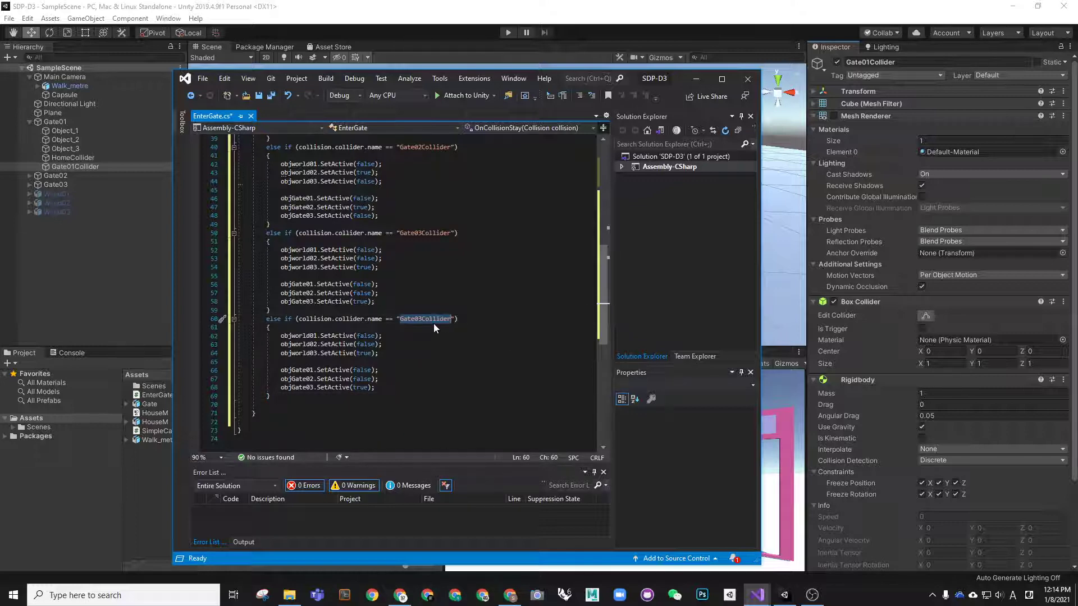
pyautogui.write('Home')
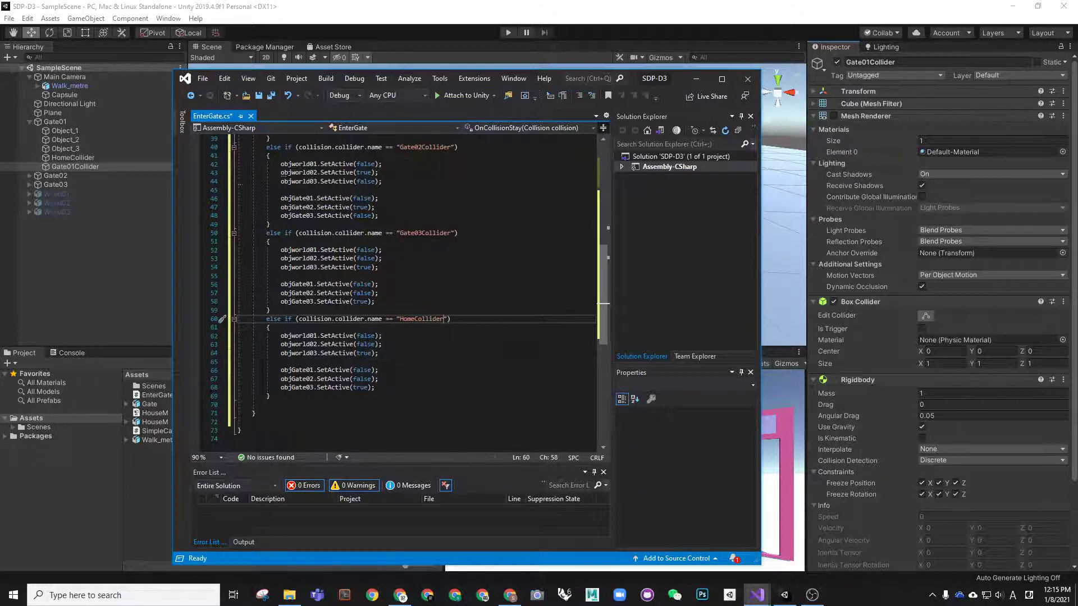
# In the HomeCollider branch, set objworld03 to false and objGate01 and objGate02 to true.
pyautogui.doubleClick(365, 352)
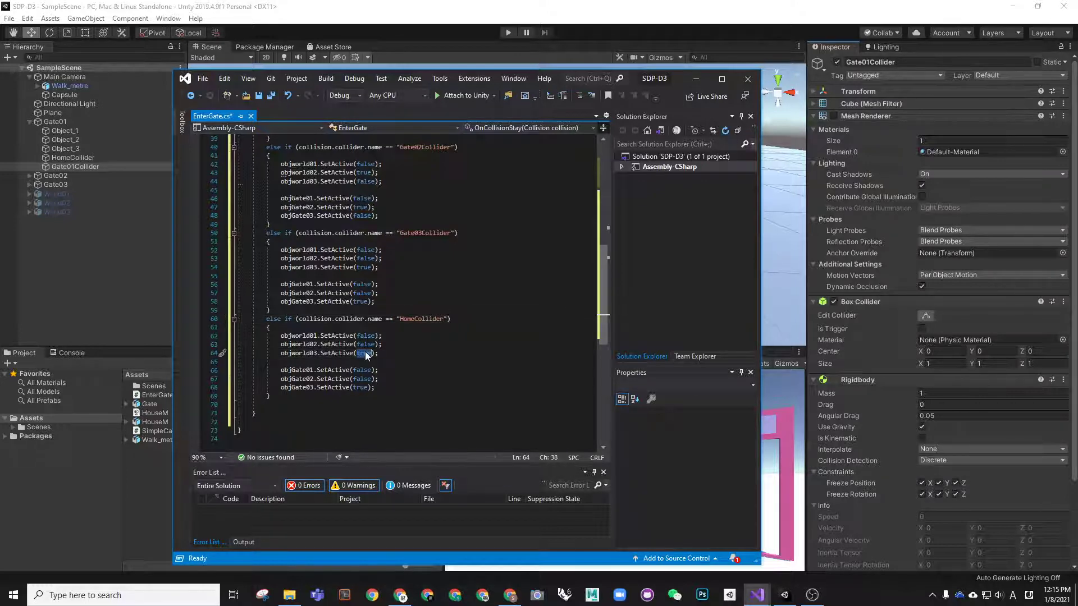
pyautogui.write('false')
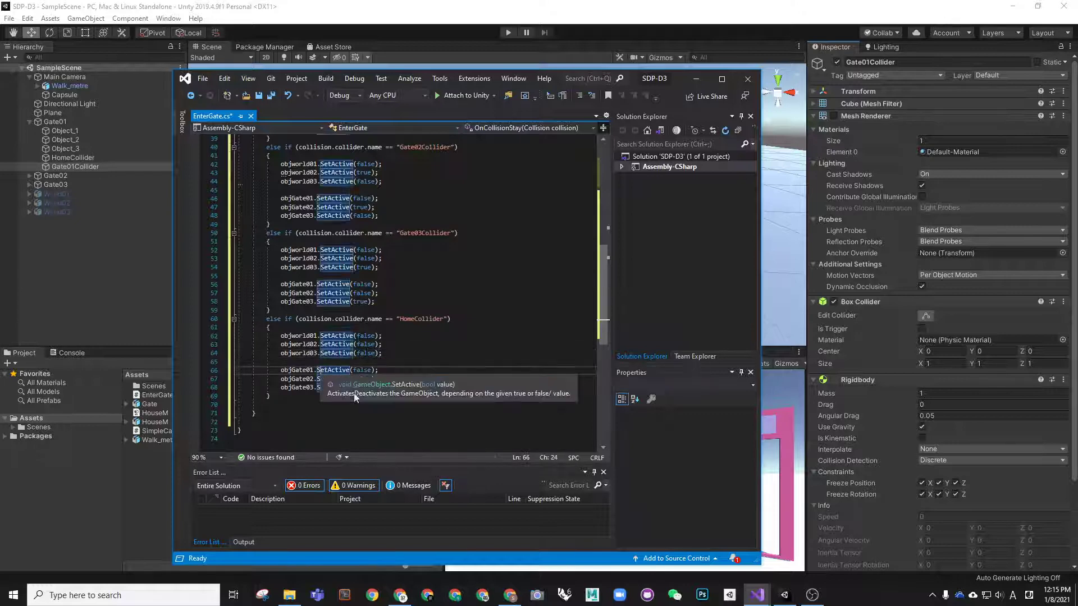
pyautogui.doubleClick(363, 370)
pyautogui.write('true')
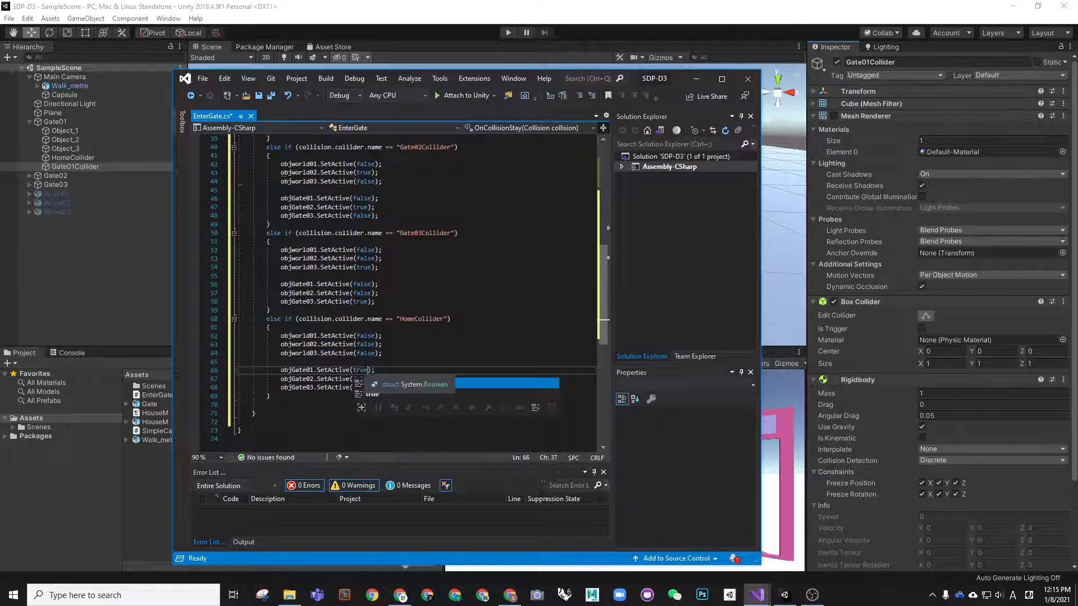
pyautogui.click(312, 379)
pyautogui.doubleClick(363, 380)
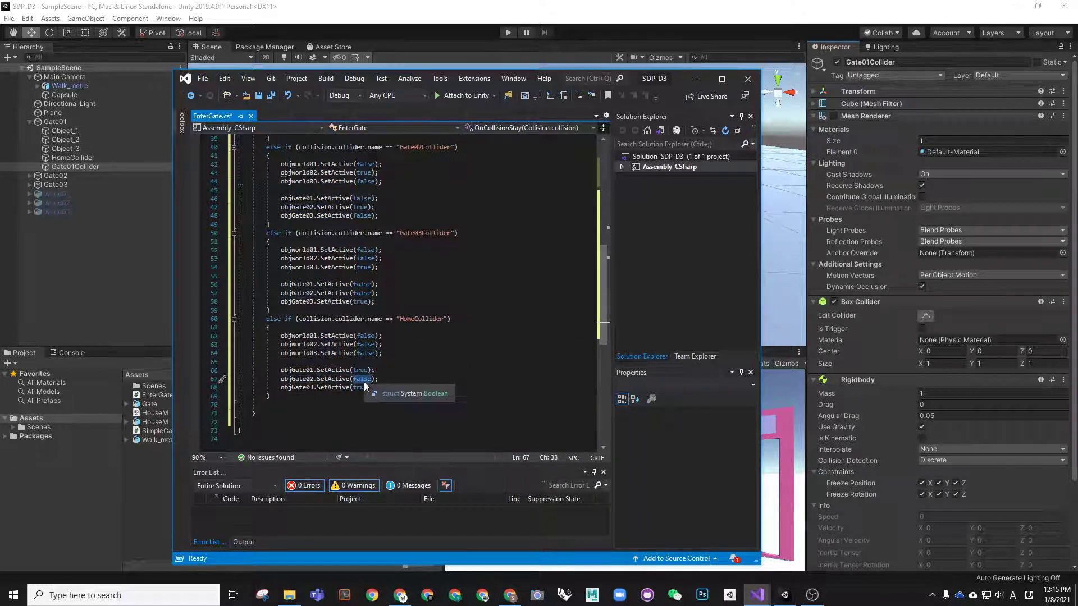
pyautogui.write('true')
pyautogui.click(386, 353)
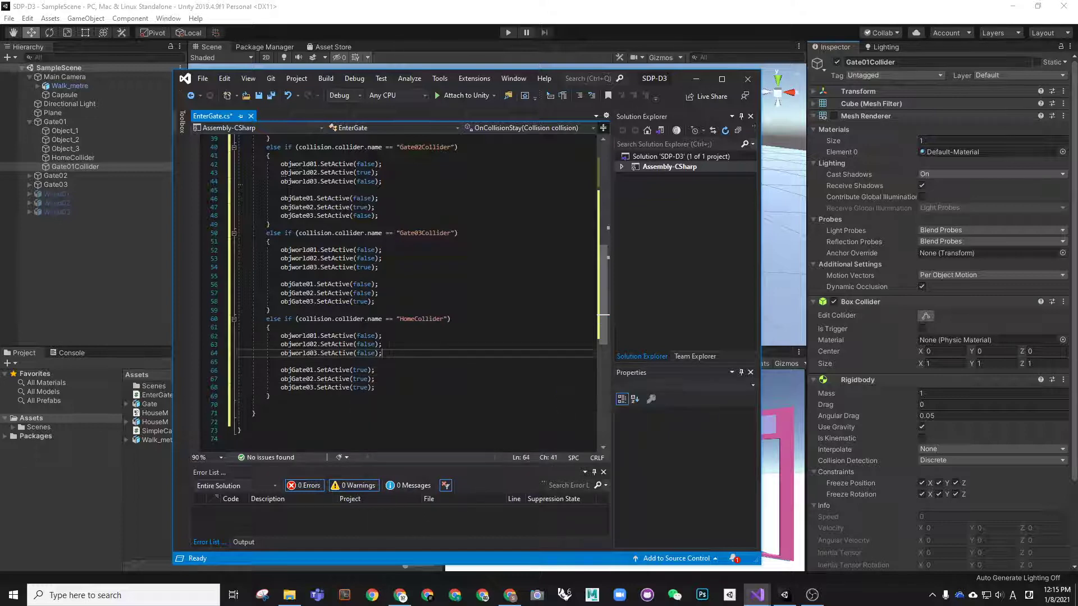
# Review EnterGate.cs, save it, and close Visual Studio to return to Unity.
pyautogui.scroll(5, 308, 309)
pyautogui.scroll(6, 308, 308)
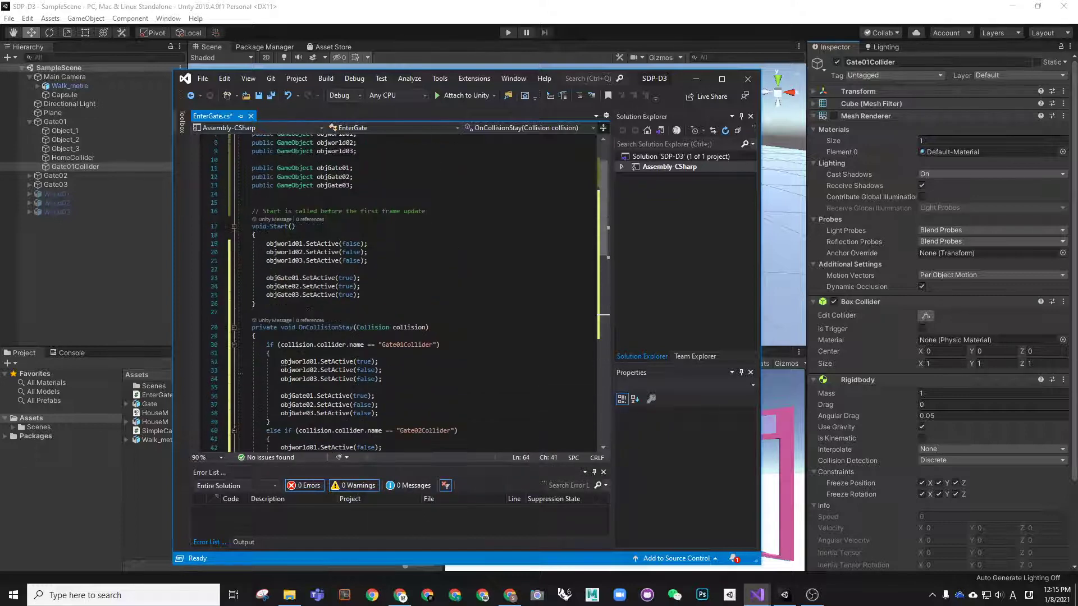
pyautogui.scroll(3, 410, 291)
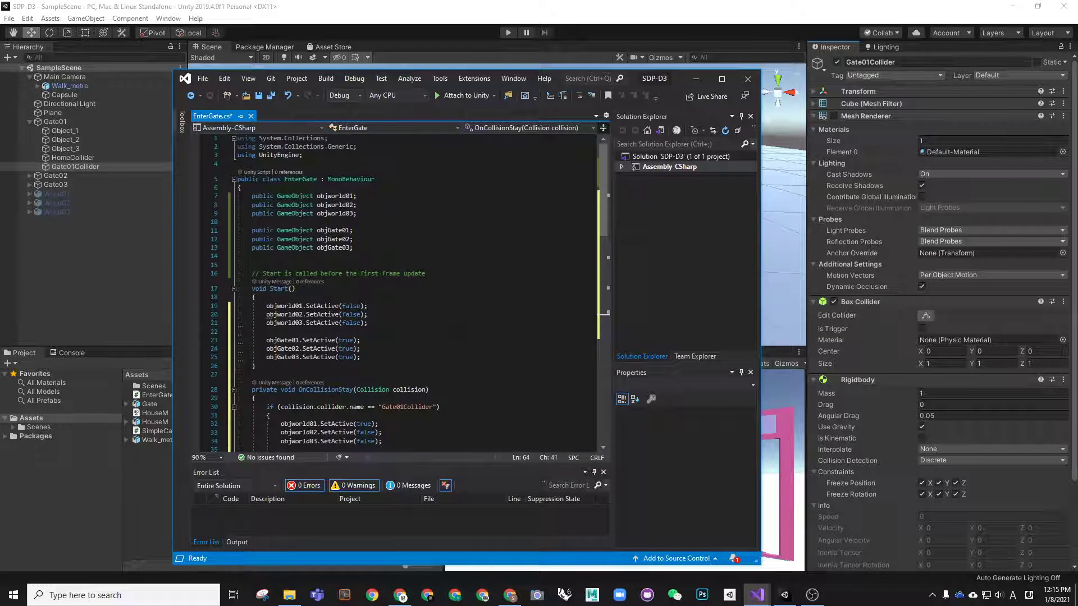
pyautogui.scroll(-6, 410, 292)
pyautogui.scroll(-4, 410, 292)
pyautogui.scroll(-2, 410, 292)
pyautogui.scroll(-1, 410, 292)
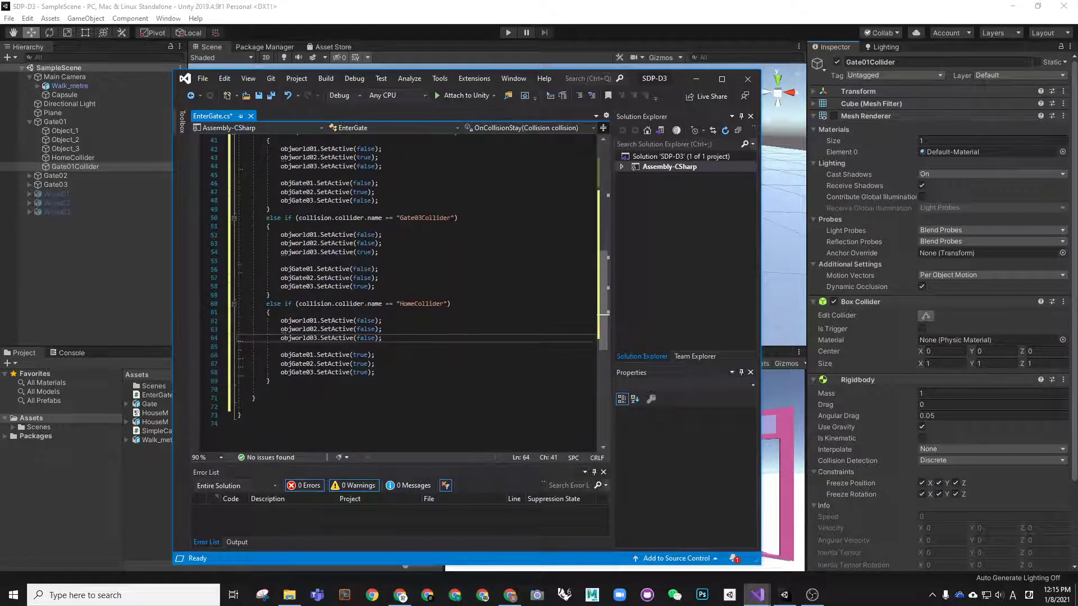
pyautogui.hotkey('ctrl', 's')
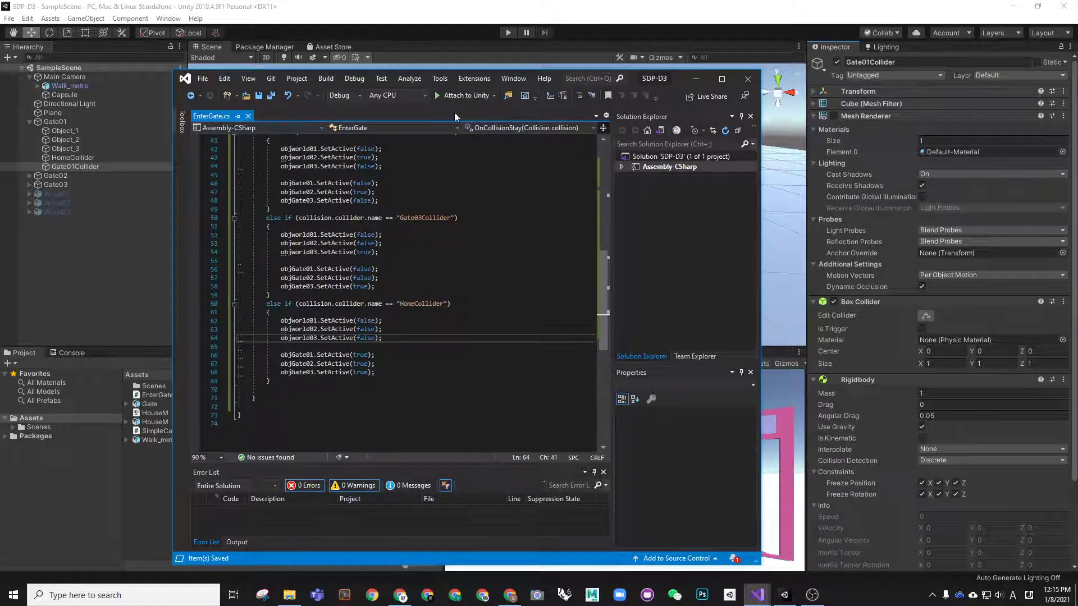
pyautogui.click(747, 83)
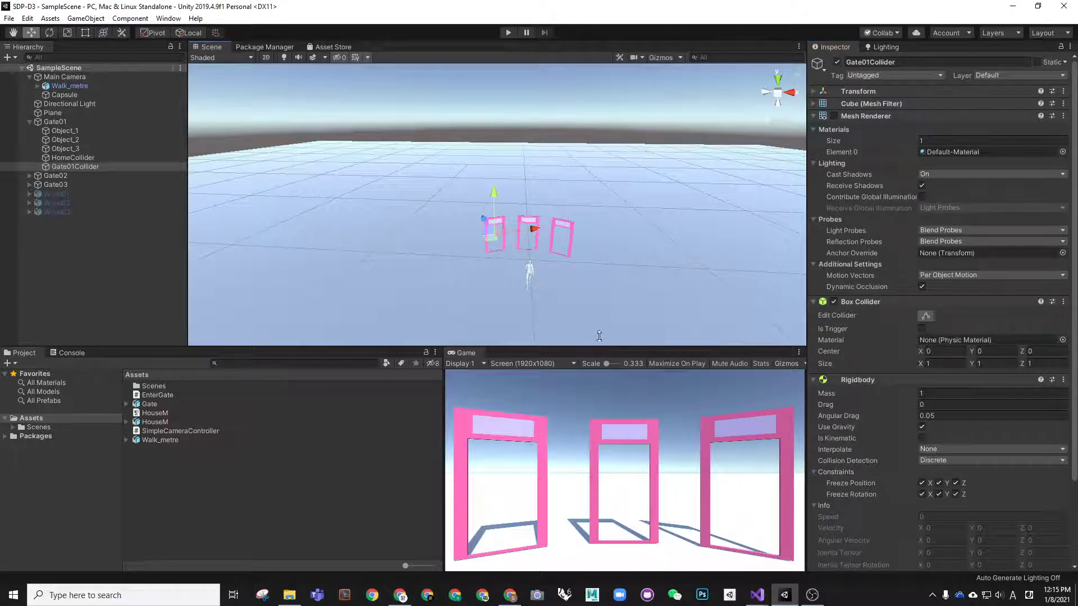
# Shrink the Scene view, widen the Game view, enter Play mode and walk through the left gate.
pyautogui.moveTo(600, 344); pyautogui.dragTo(540, 179)
pyautogui.moveTo(442, 240); pyautogui.dragTo(228, 240)
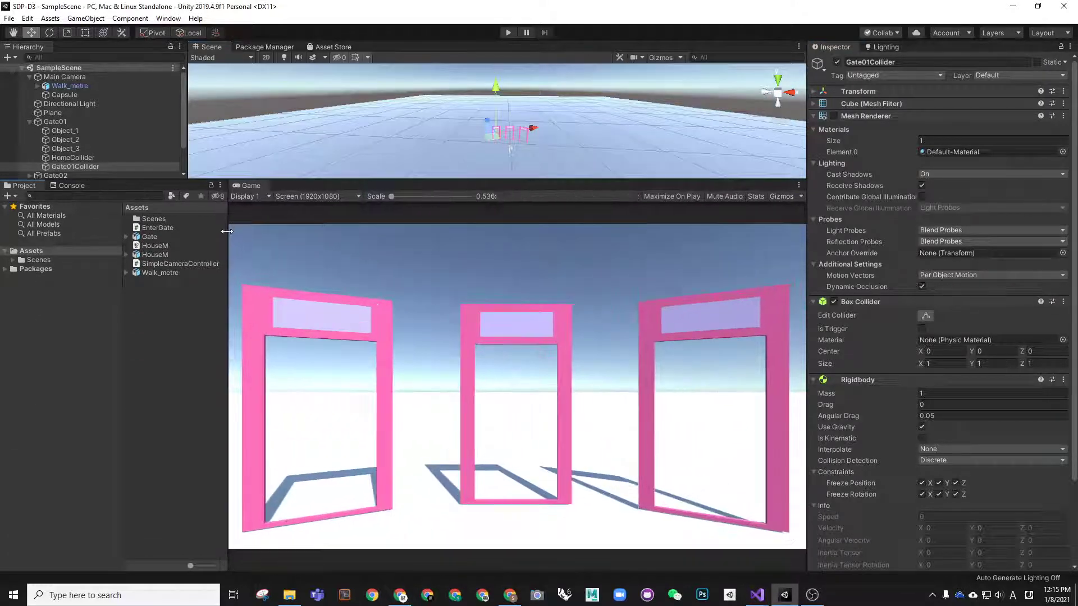
pyautogui.click(507, 34)
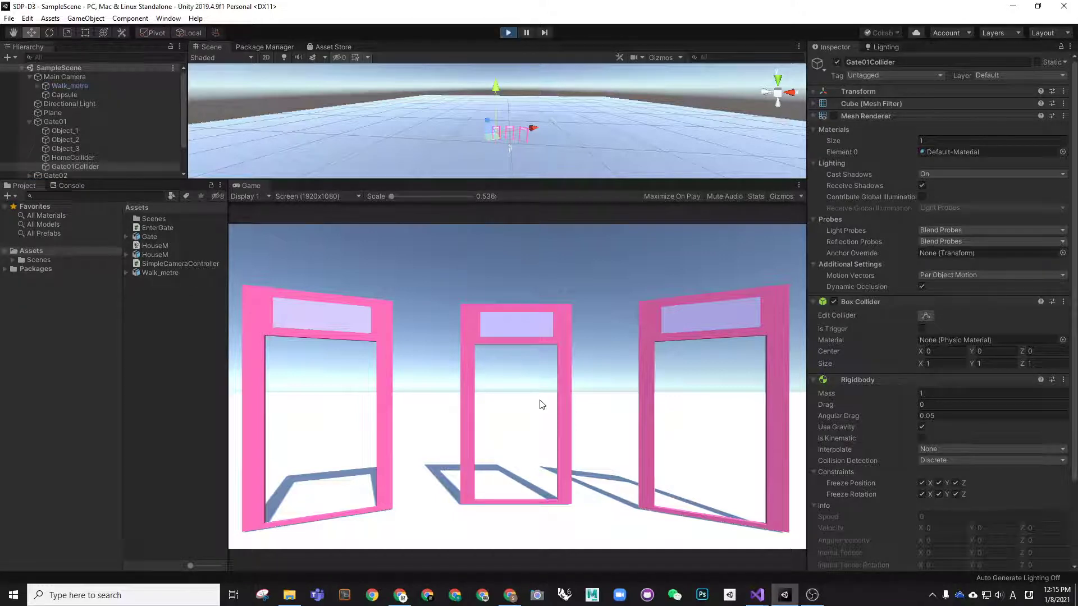
pyautogui.press('a')
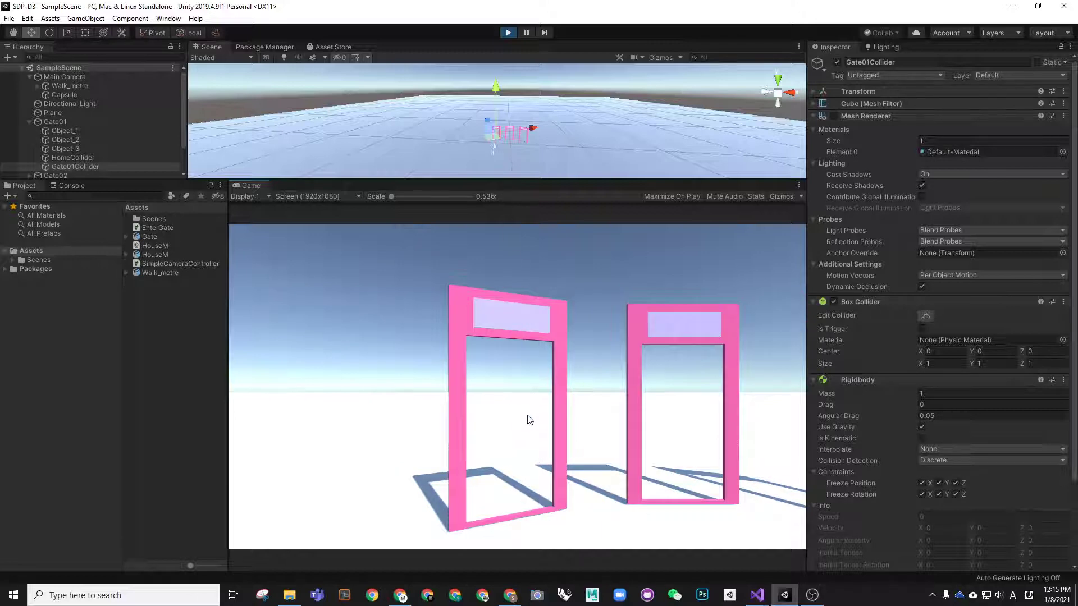
pyautogui.press('w')
pyautogui.press('d')
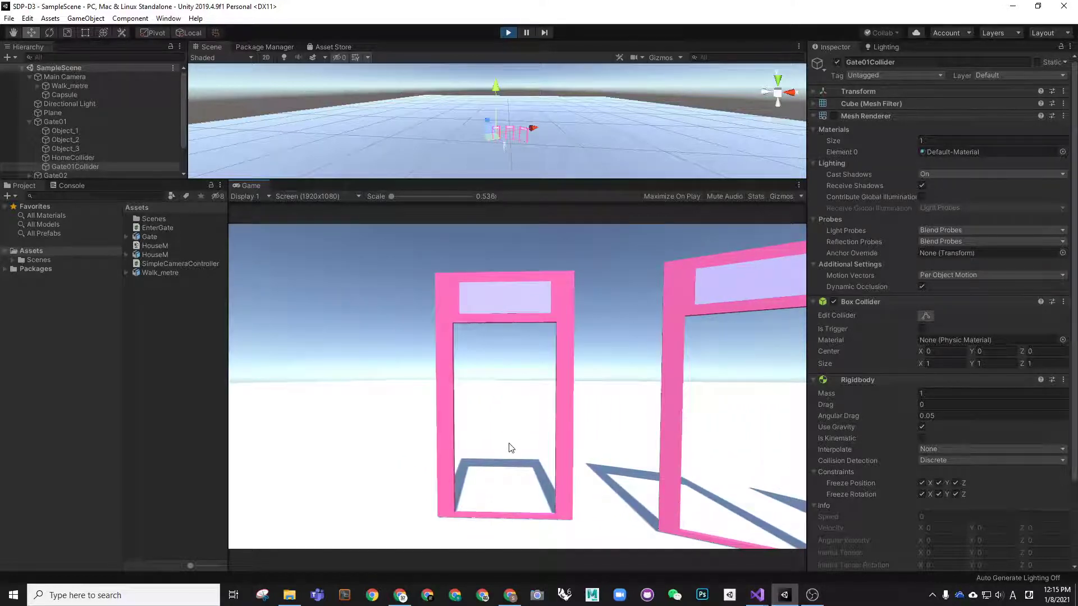
pyautogui.press('w')
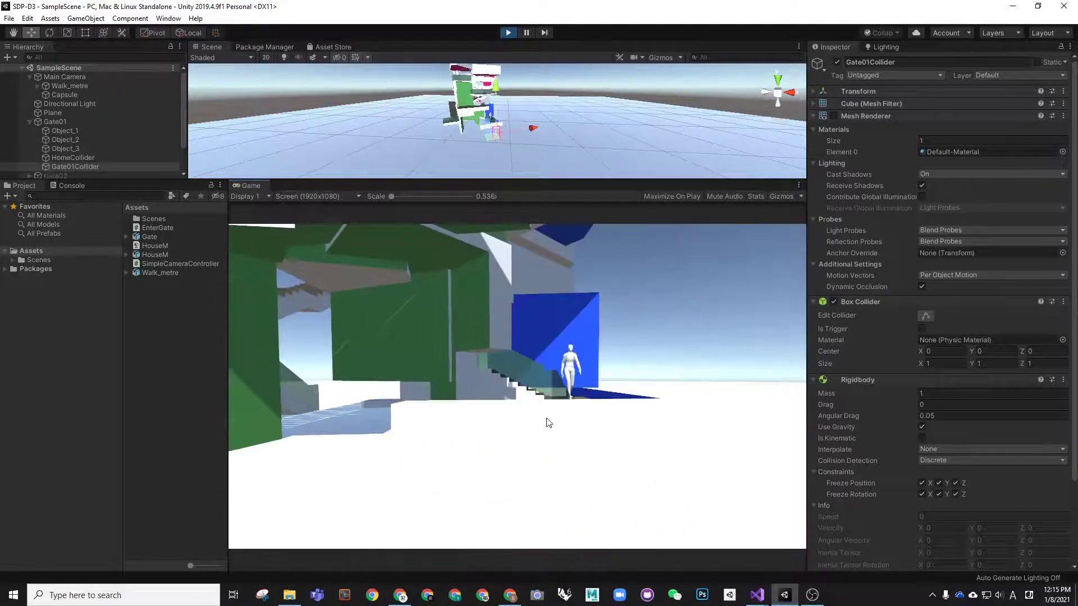
# Look up at the house world, then turn around and walk back out through the pink gate.
pyautogui.moveTo(548, 422)
pyautogui.mouseDown(button='right')
pyautogui.moveTo(548, 336)
pyautogui.moveTo(472, 73)
pyautogui.mouseUp(button='right')
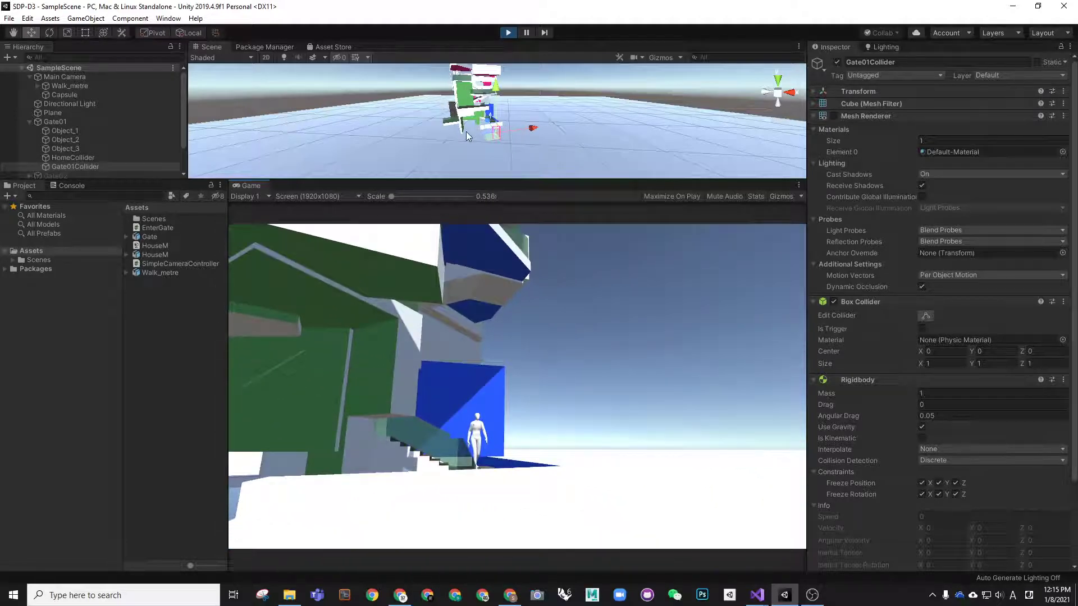
pyautogui.moveTo(493, 114); pyautogui.dragTo(547, 129, button='right')
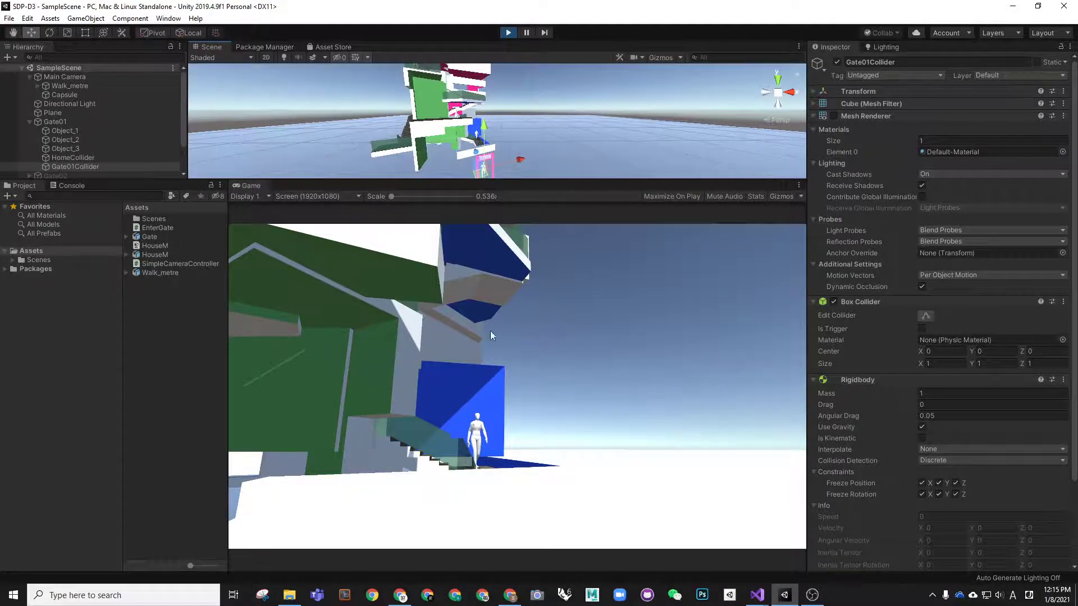
pyautogui.moveTo(516, 406); pyautogui.dragTo(645, 349)
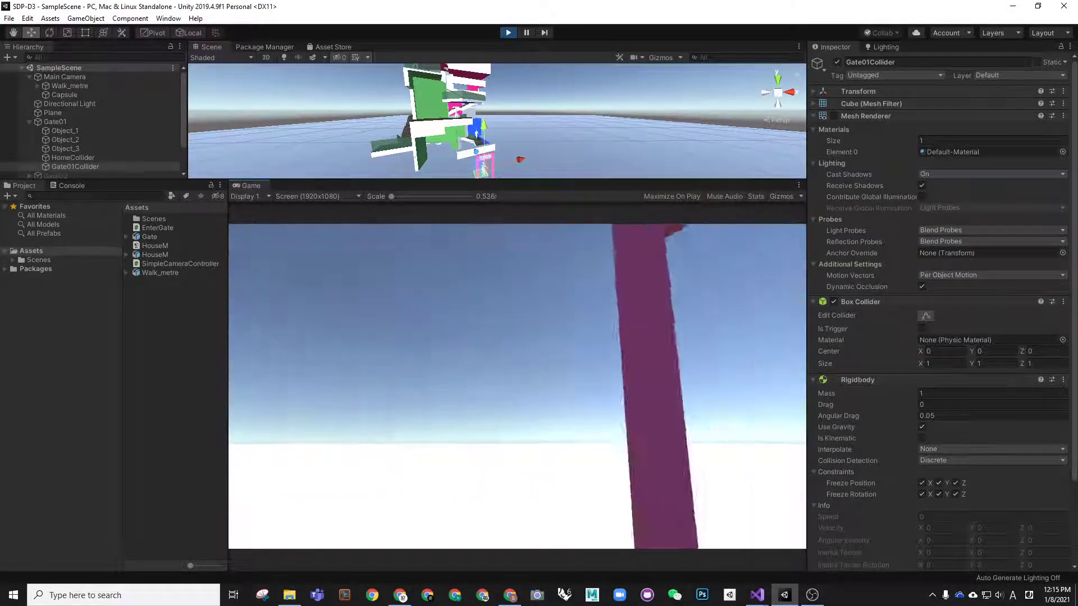
pyautogui.press('w')
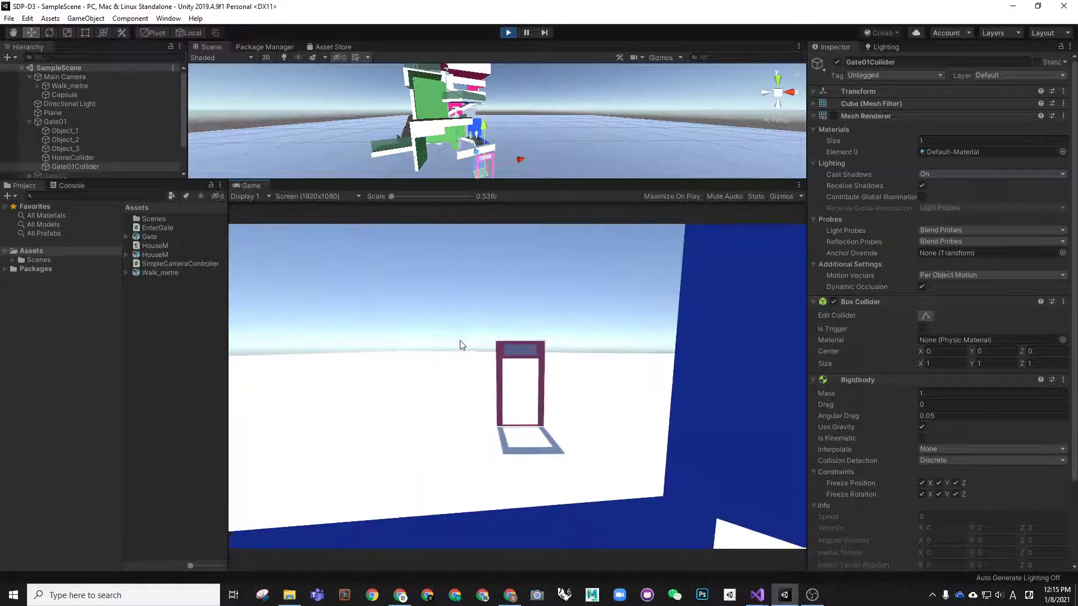
pyautogui.press('w')
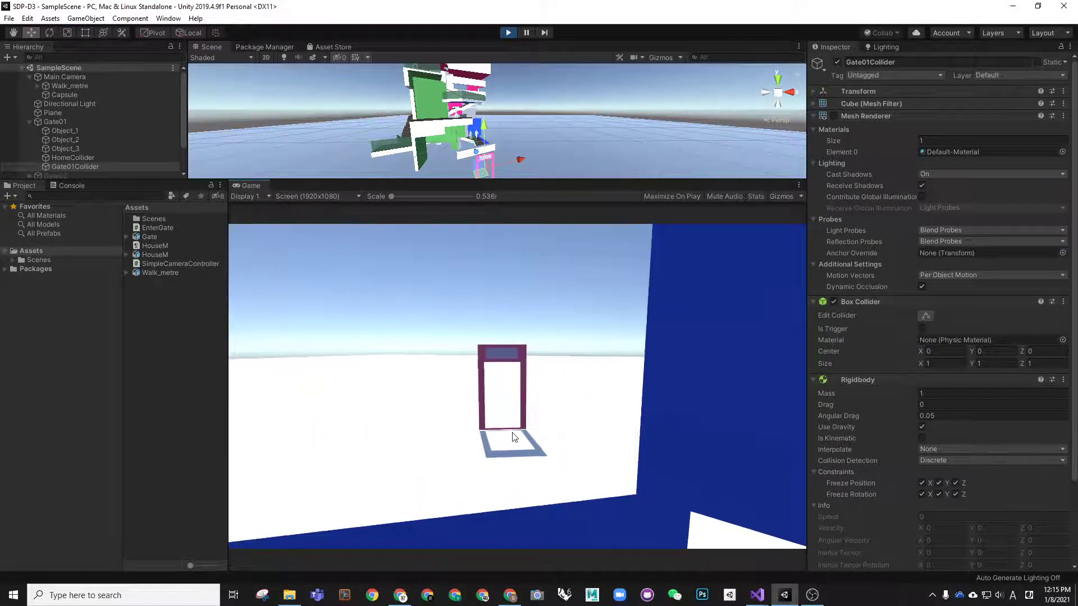
pyautogui.press('w')
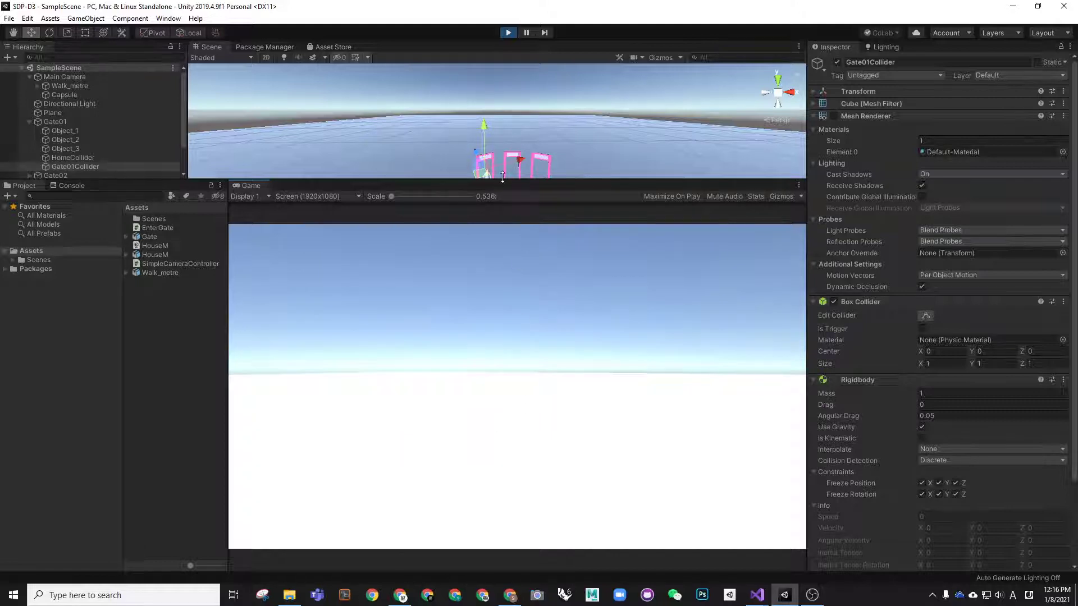
pyautogui.moveTo(503, 179); pyautogui.dragTo(502, 286)
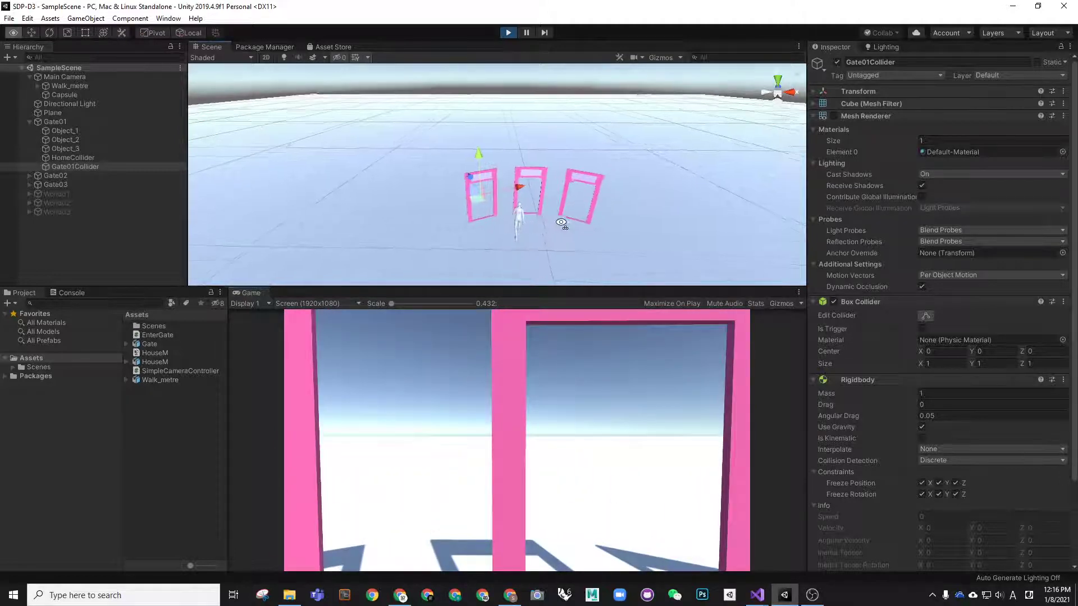
# Walk the player through the middle gate into World02 while watching the Scene view, then stop Play mode.
pyautogui.scroll(1, 533, 268)
pyautogui.moveTo(521, 285); pyautogui.dragTo(521, 377)
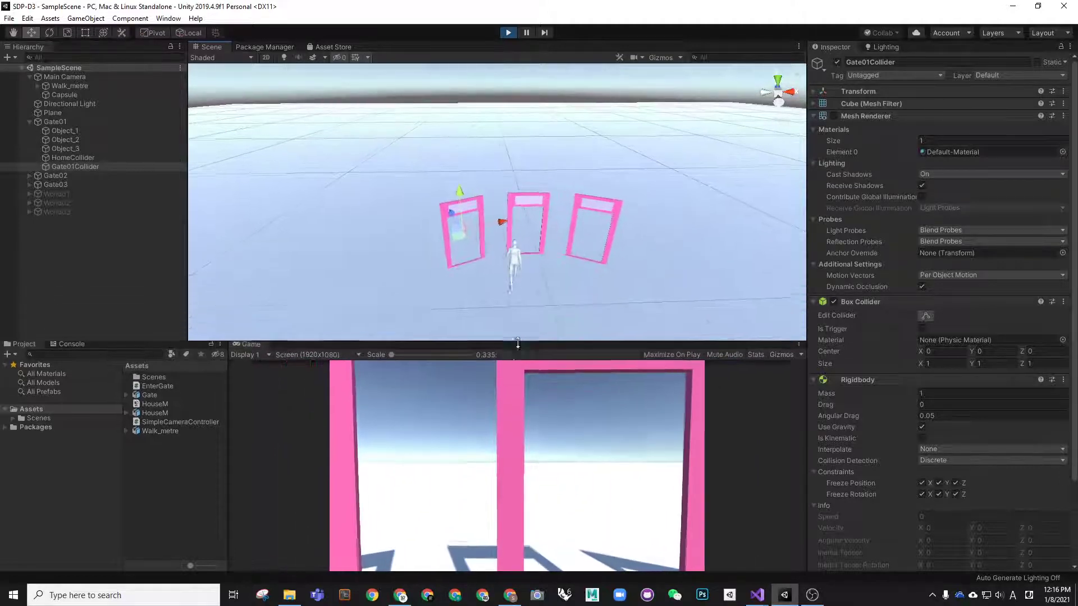
pyautogui.scroll(2, 517, 270)
pyautogui.scroll(2, 533, 285)
pyautogui.scroll(-2, 533, 284)
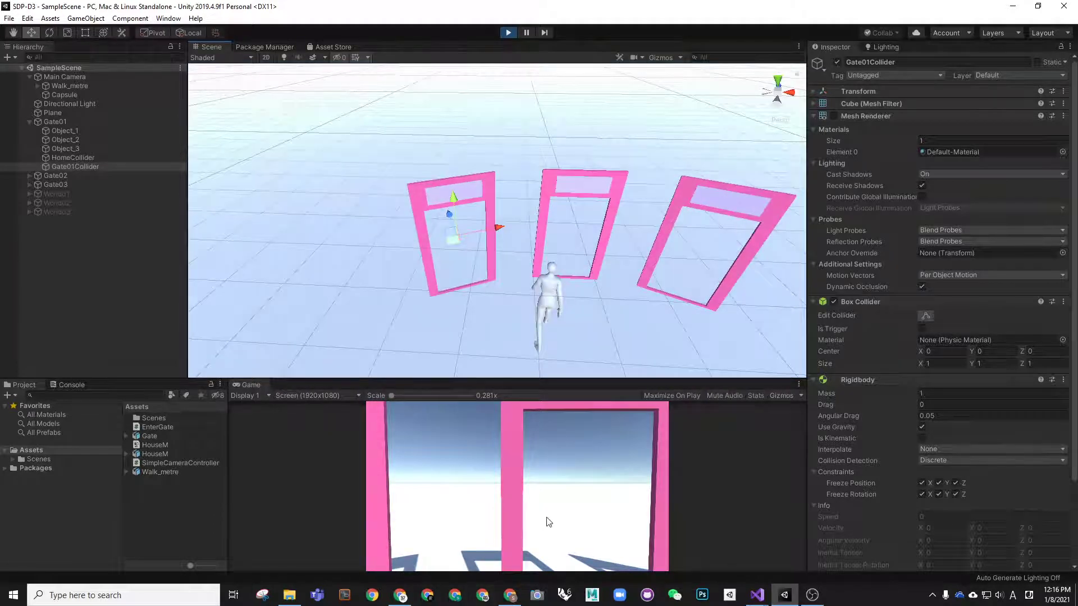
pyautogui.click(541, 520)
pyautogui.press('d')
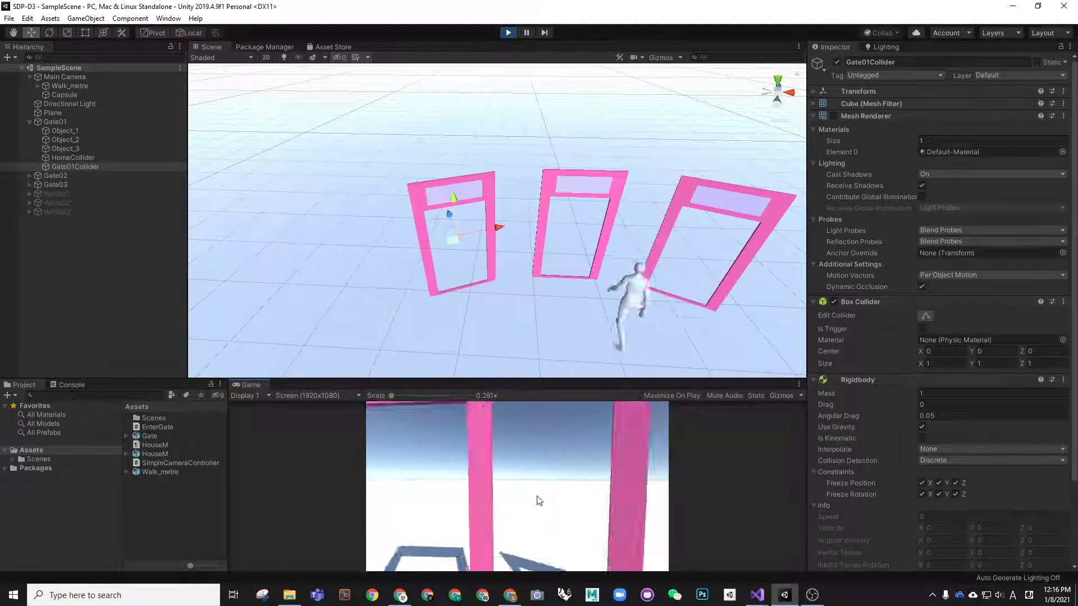
pyautogui.keyDown('alt'); pyautogui.moveTo(547, 325); pyautogui.dragTo(557, 356); pyautogui.keyUp('alt')
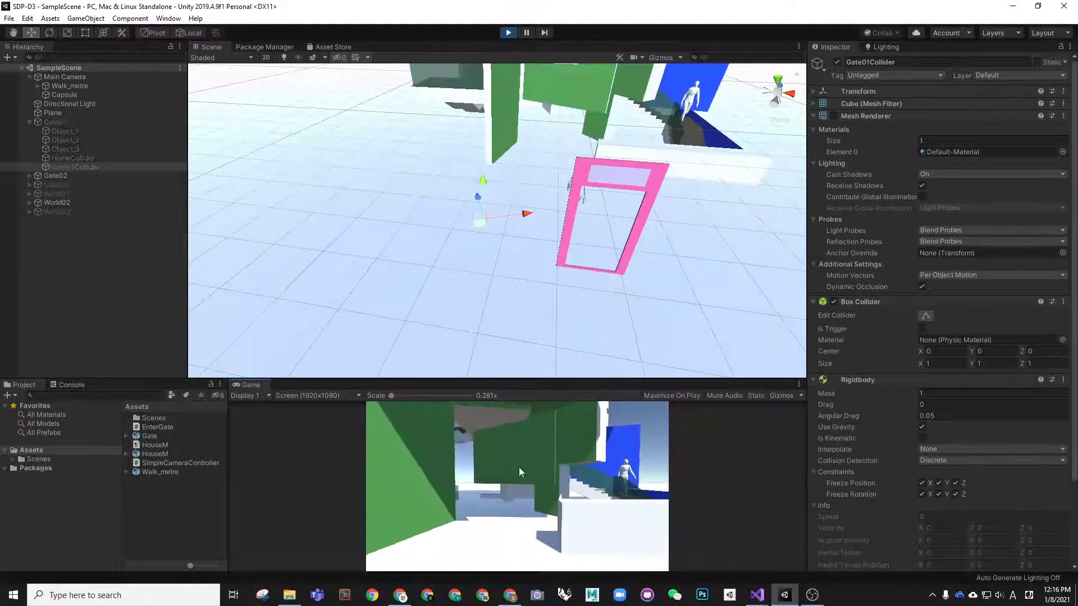
pyautogui.keyDown('alt'); pyautogui.moveTo(592, 177); pyautogui.dragTo(555, 271); pyautogui.keyUp('alt')
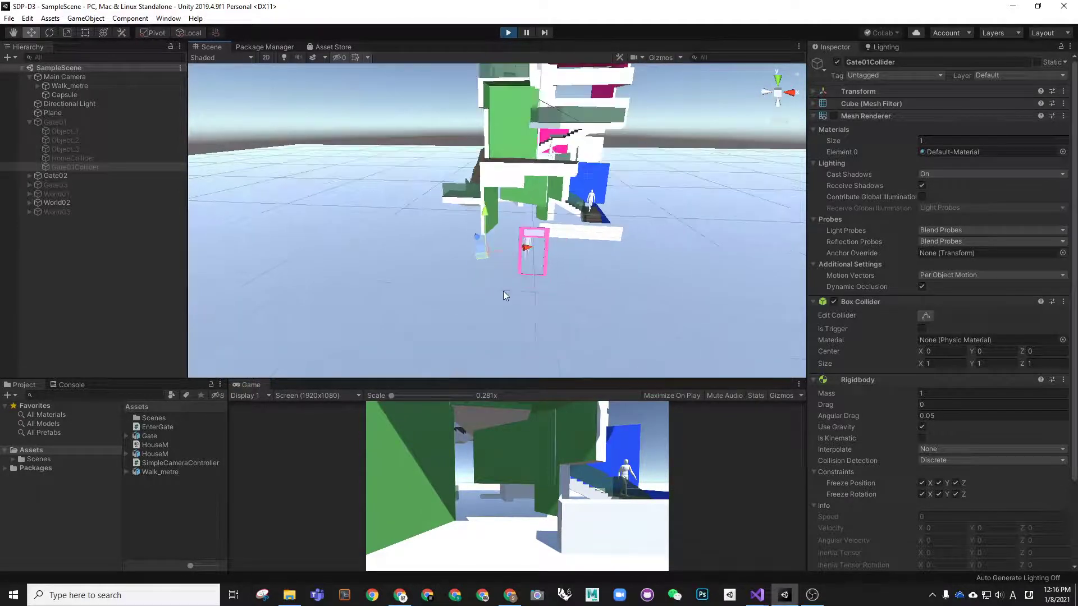
pyautogui.keyDown('alt'); pyautogui.moveTo(475, 172); pyautogui.dragTo(471, 157); pyautogui.keyUp('alt')
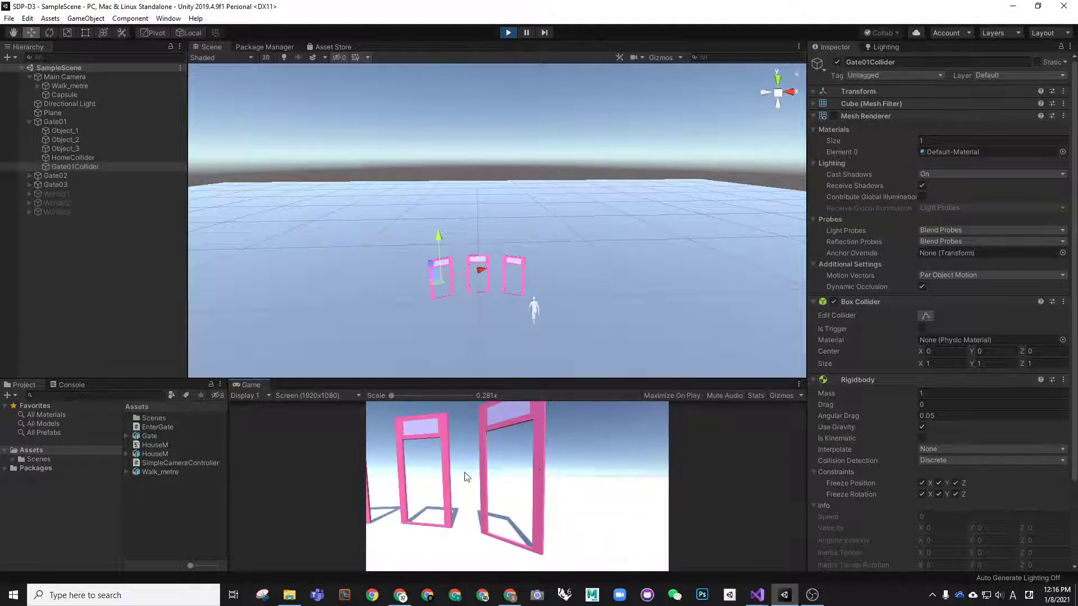
pyautogui.click(508, 33)
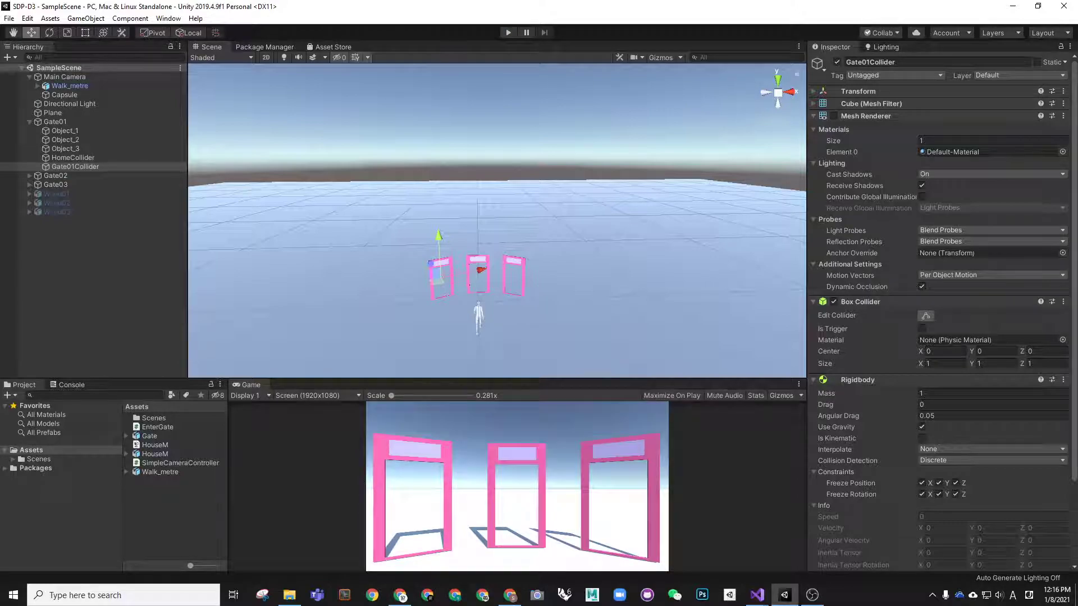